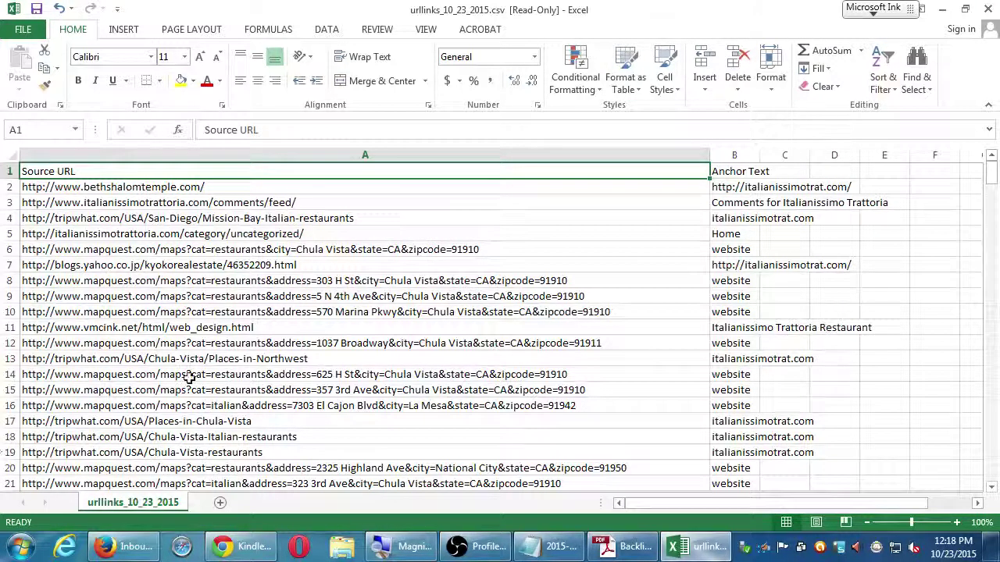
# Step: Examine the Anchor Text column of the exported link list, including the entries in rows 2, 5 and 35
pyautogui.click(734, 174)
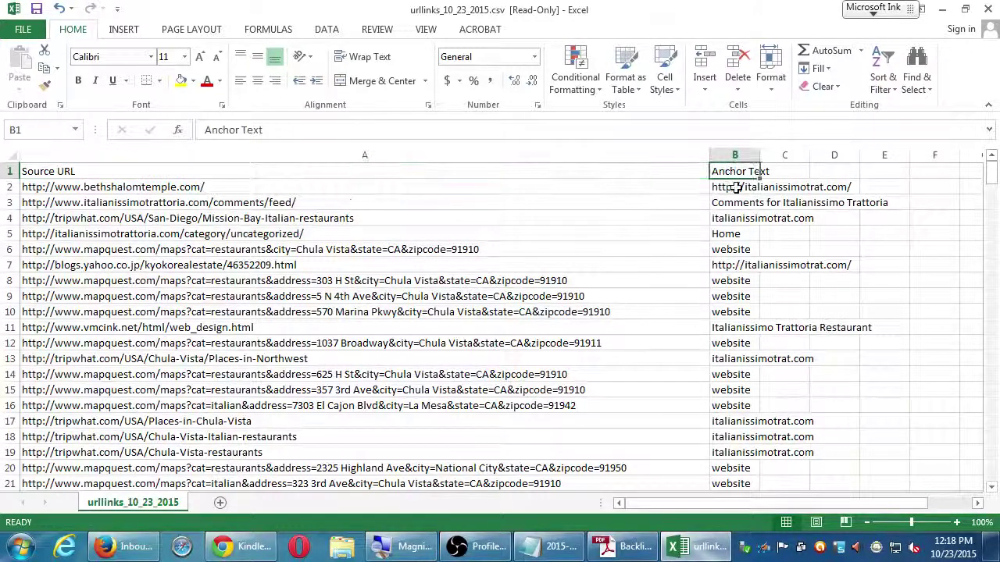
pyautogui.click(739, 190)
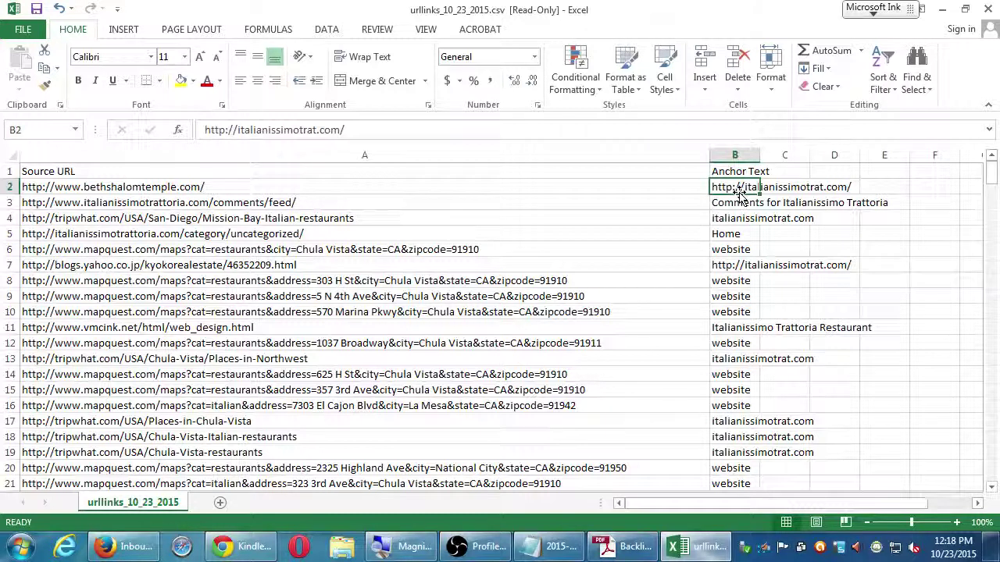
pyautogui.click(732, 234)
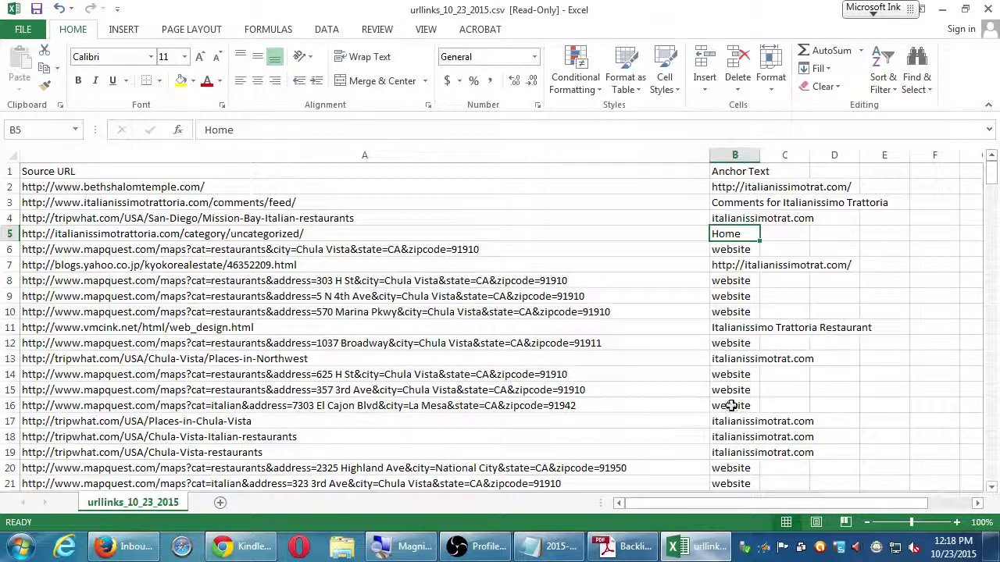
pyautogui.scroll(-7, 731, 402)
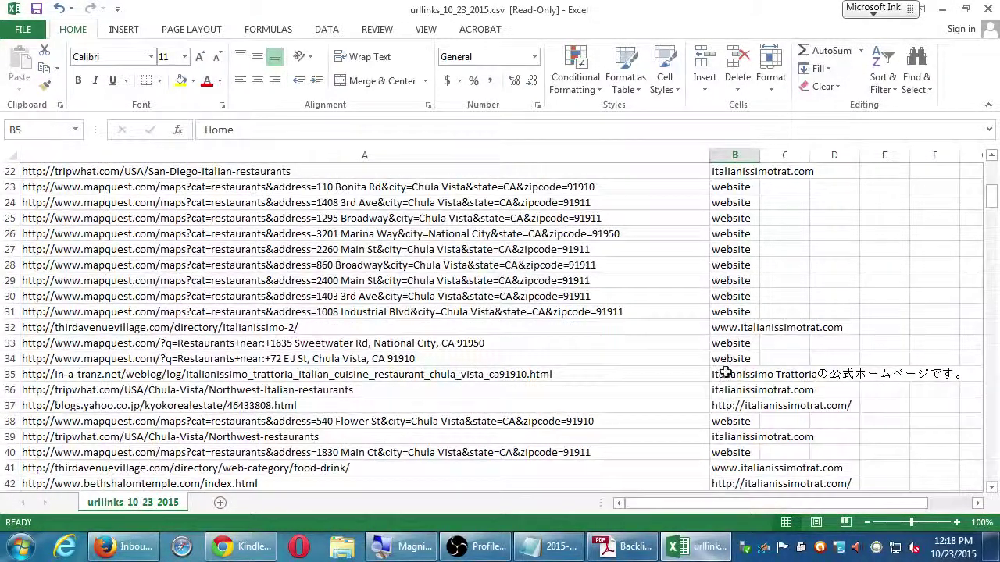
pyautogui.click(722, 373)
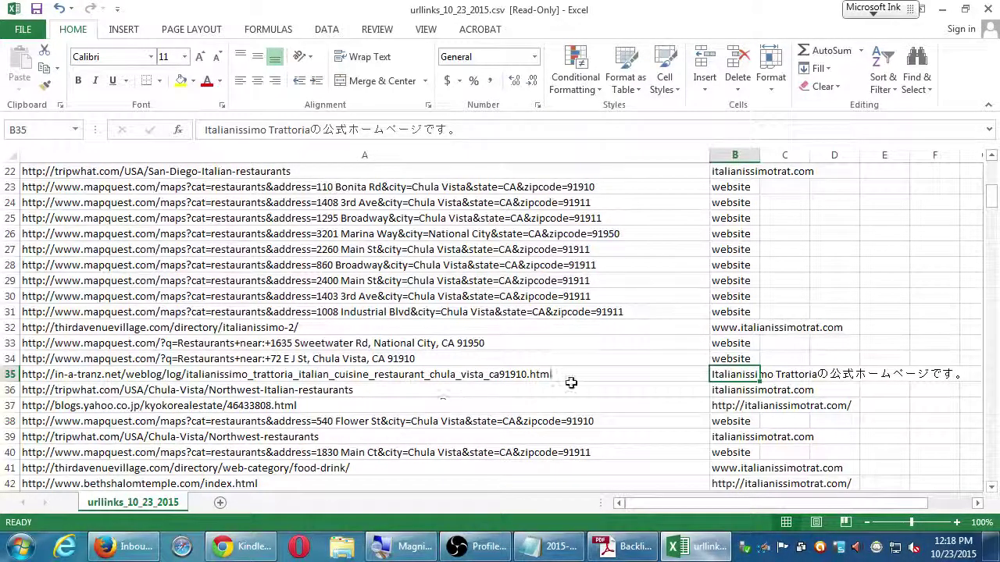
# Step: Switch to Bing Webmaster in Firefox and review the source URLs and anchor texts in the Link Details table
pyautogui.click(942, 9)
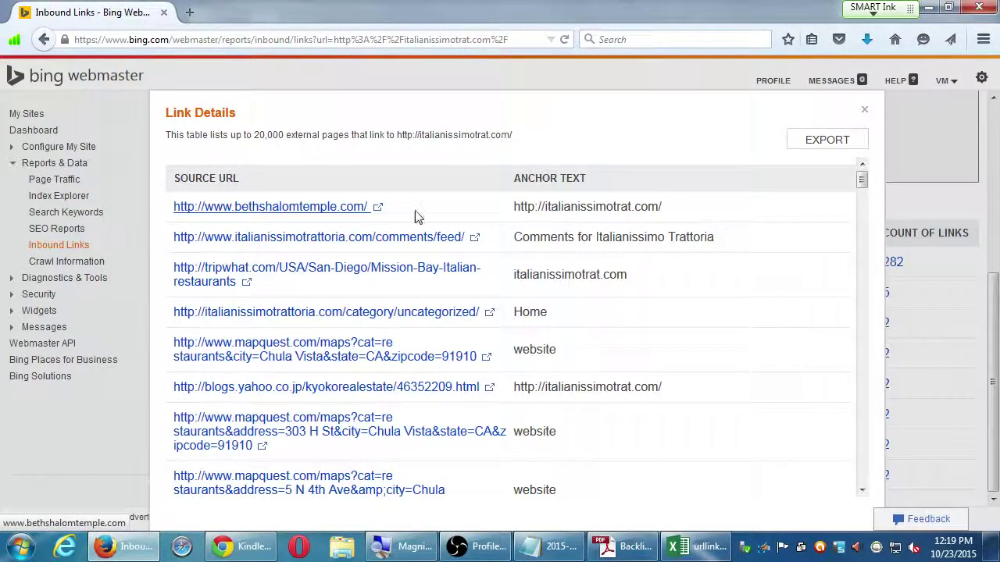
pyautogui.moveTo(563, 209); pyautogui.dragTo(602, 209)
pyautogui.click(575, 225)
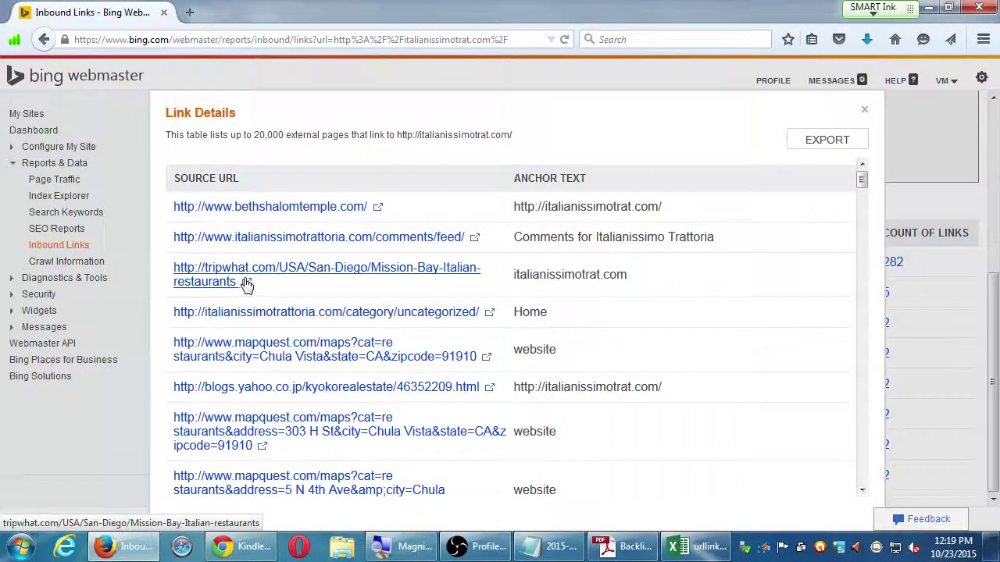
pyautogui.scroll(-1, 560, 383)
pyautogui.scroll(-4, 495, 391)
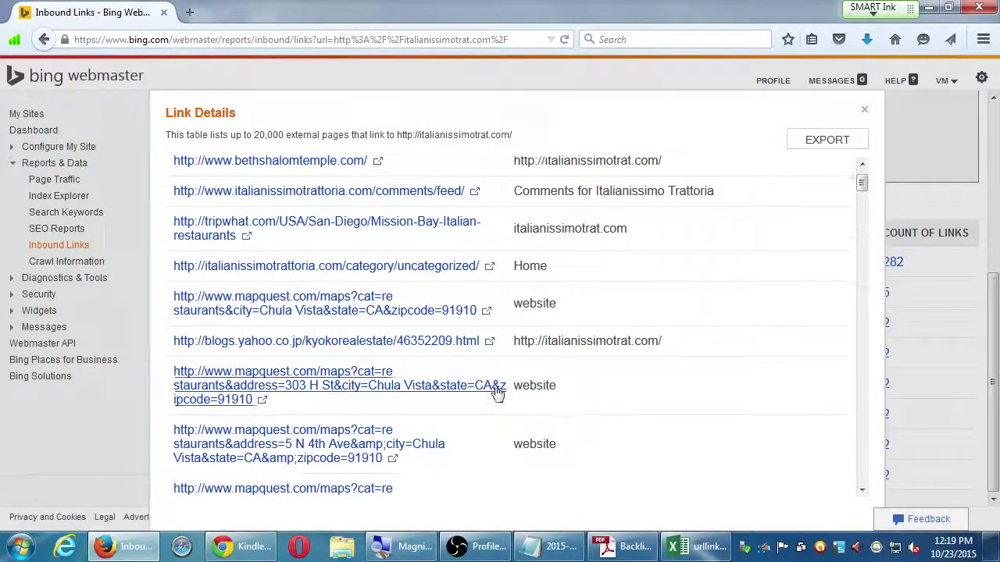
pyautogui.scroll(-6, 494, 394)
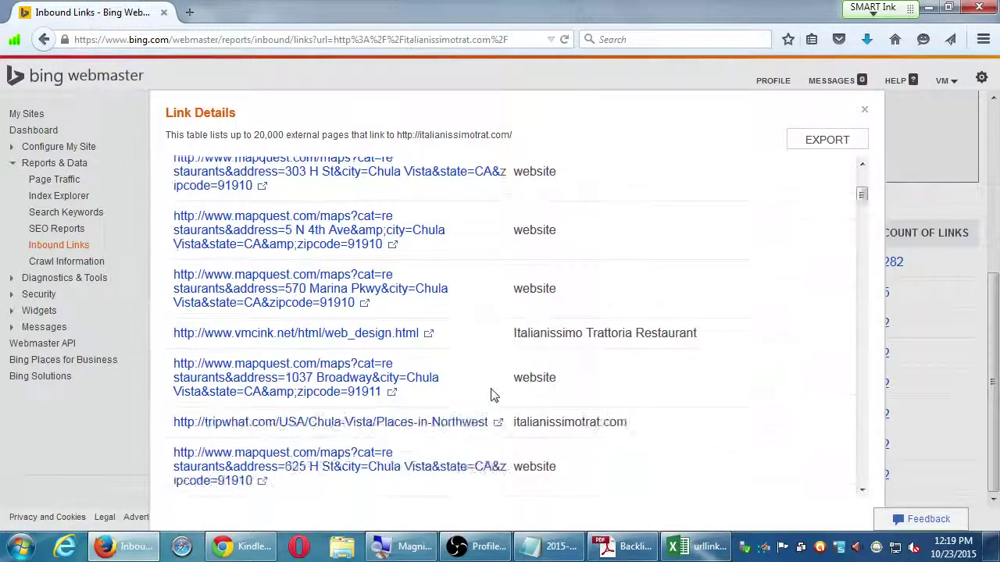
pyautogui.scroll(-3, 493, 394)
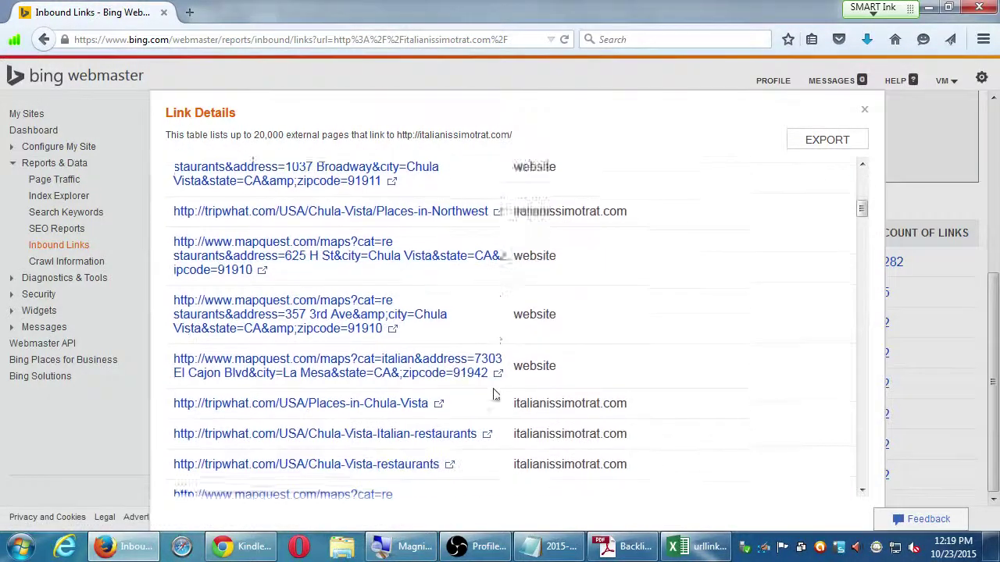
pyautogui.scroll(-4, 315, 468)
pyautogui.scroll(-9, 315, 473)
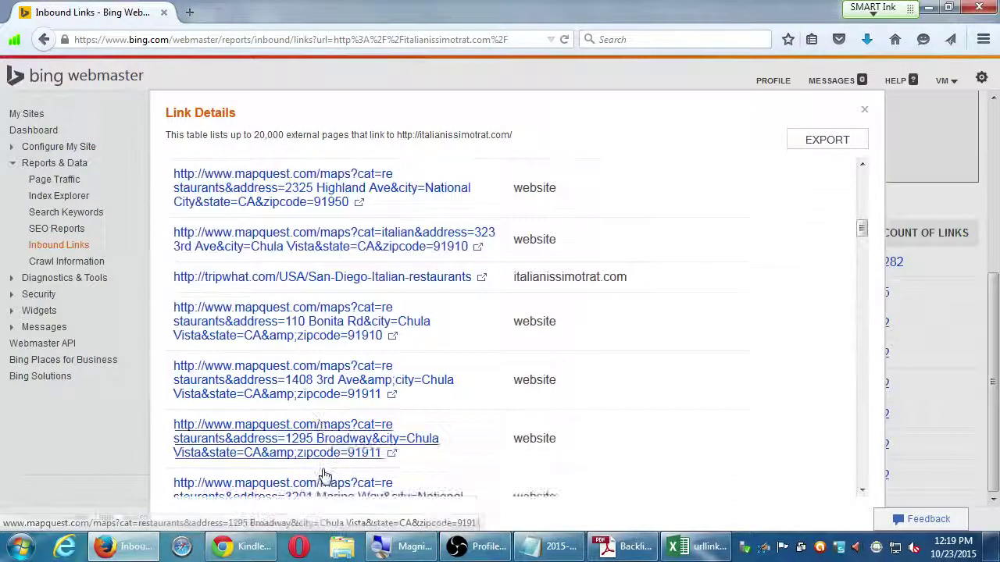
pyautogui.scroll(-4, 326, 475)
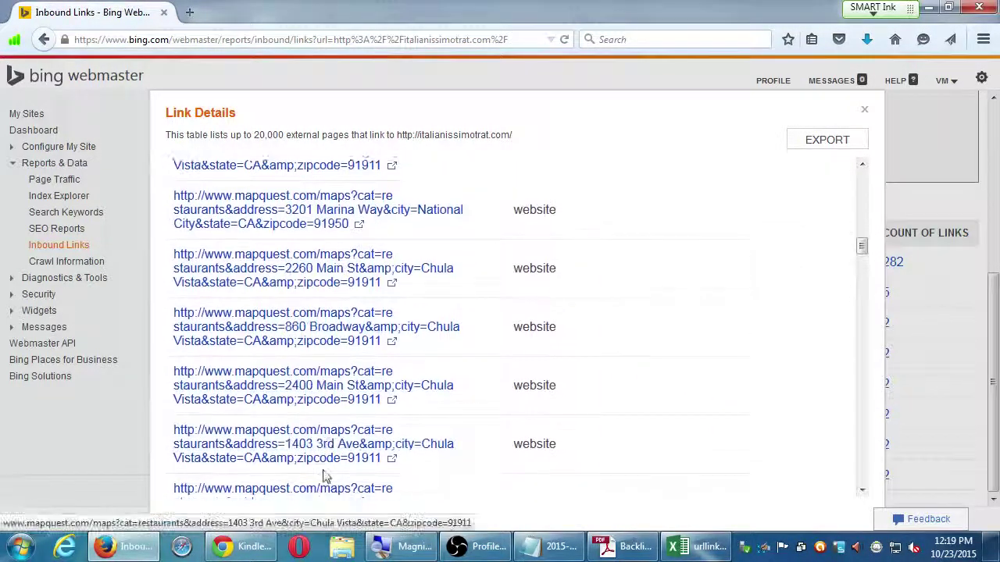
# Step: Return to the Excel link list and examine the Source URL column for linking sites other than MapQuest
pyautogui.click(697, 546)
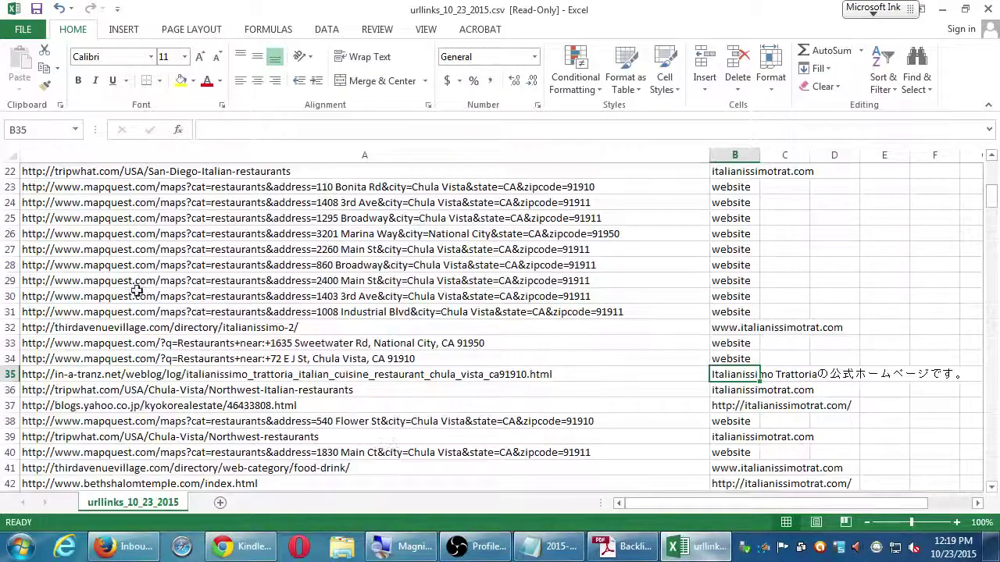
pyautogui.click(98, 202)
pyautogui.click(117, 249)
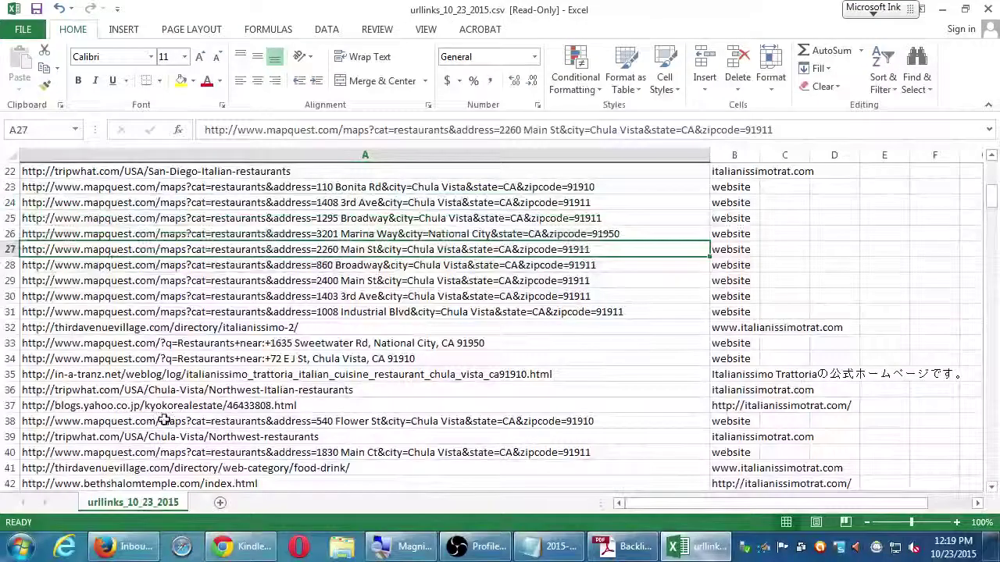
pyautogui.scroll(-6, 161, 420)
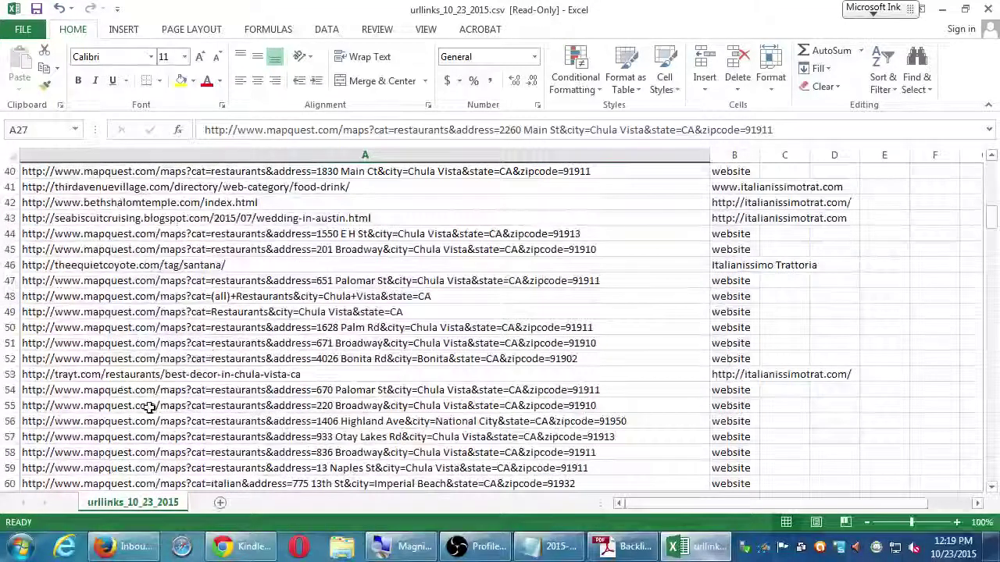
pyautogui.click(99, 375)
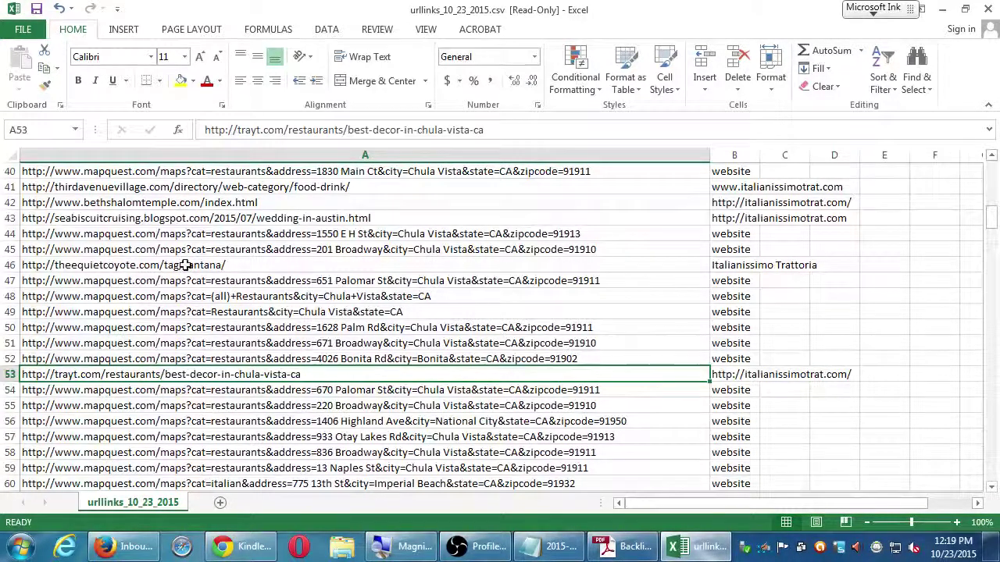
pyautogui.scroll(-3, 184, 390)
pyautogui.scroll(-10, 184, 392)
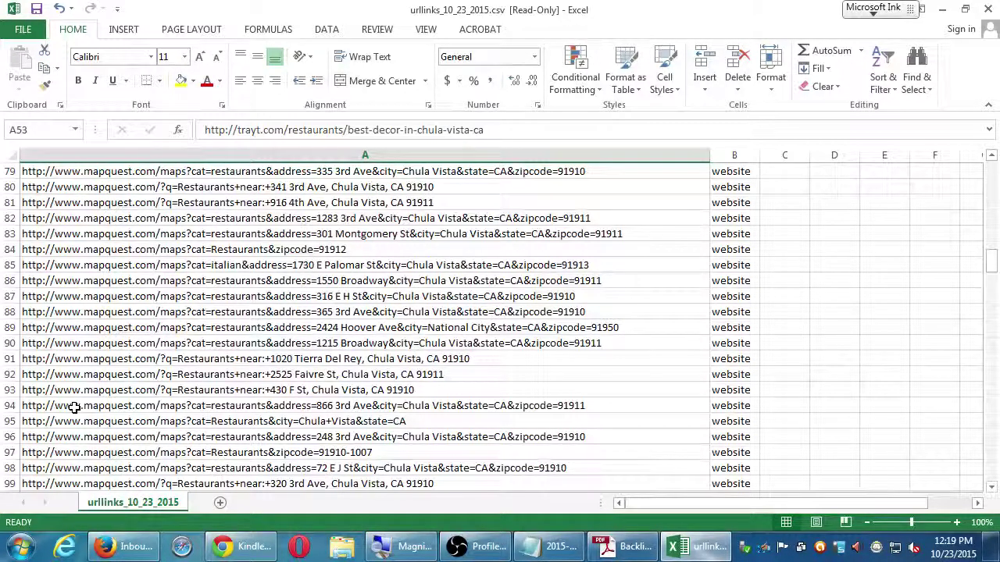
pyautogui.scroll(-6, 117, 397)
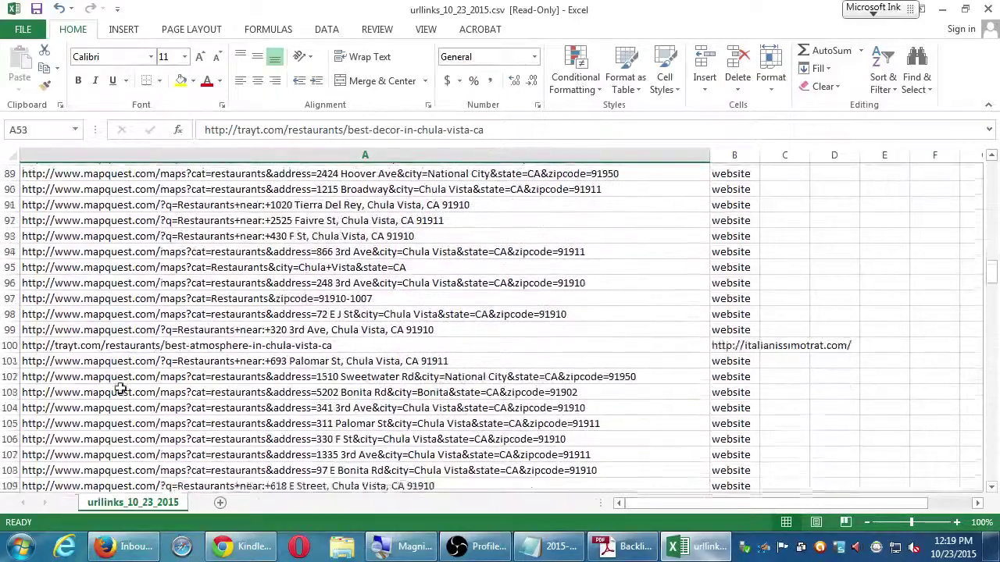
pyautogui.scroll(-9, 114, 347)
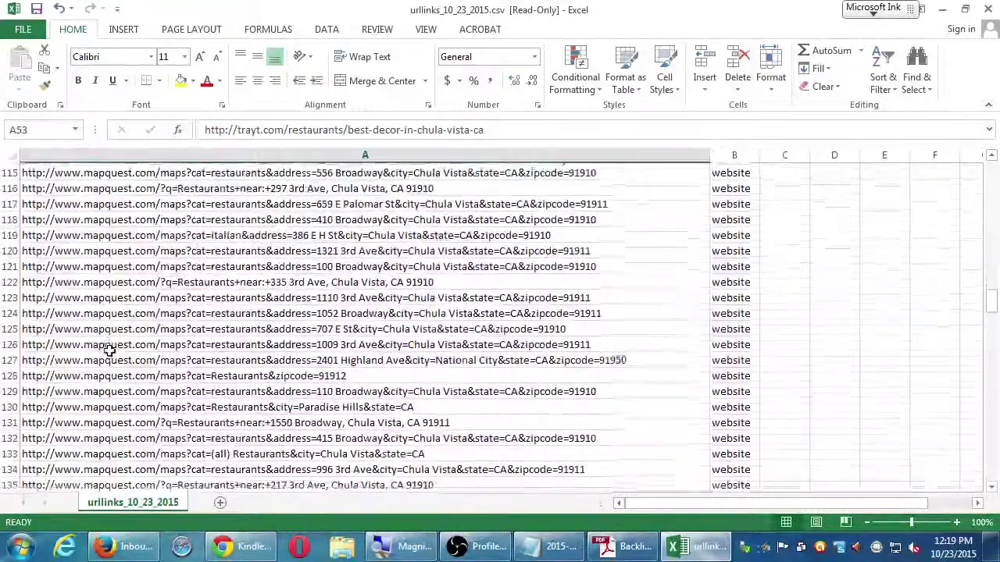
pyautogui.scroll(-7, 102, 355)
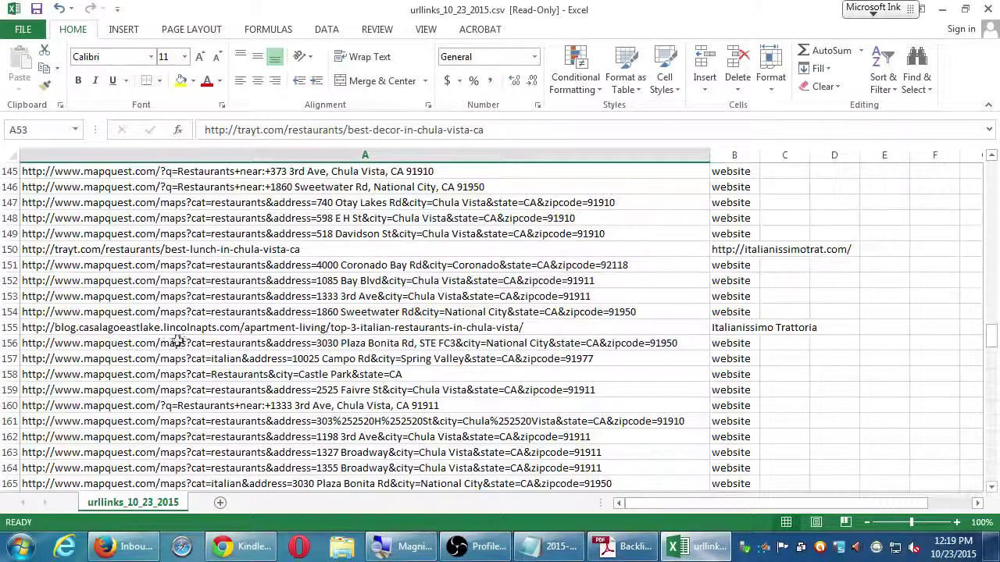
# Step: Copy the full casalagoeastlake.lincolnapts.com blog URL from cell A155
pyautogui.click(230, 328)
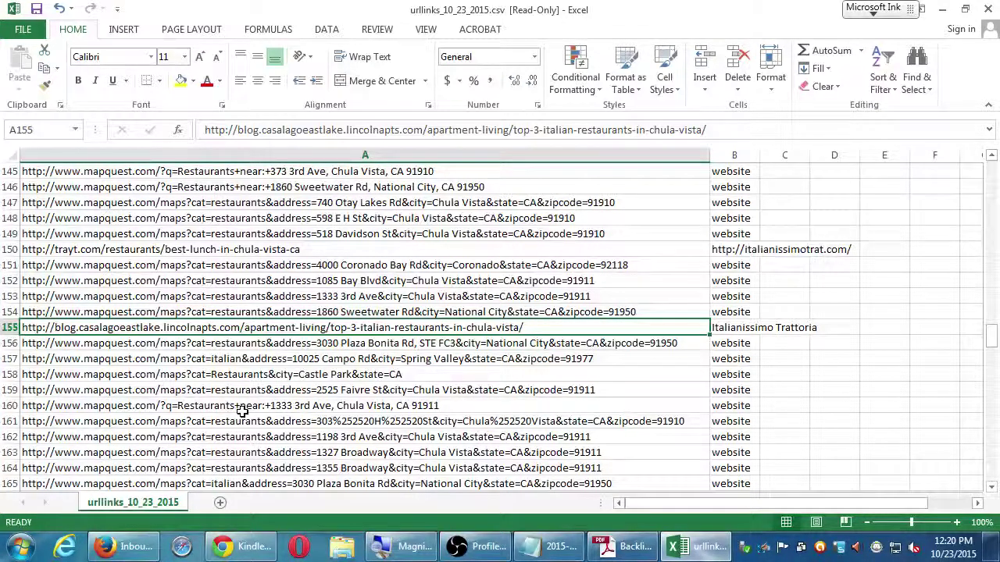
pyautogui.doubleClick(317, 327)
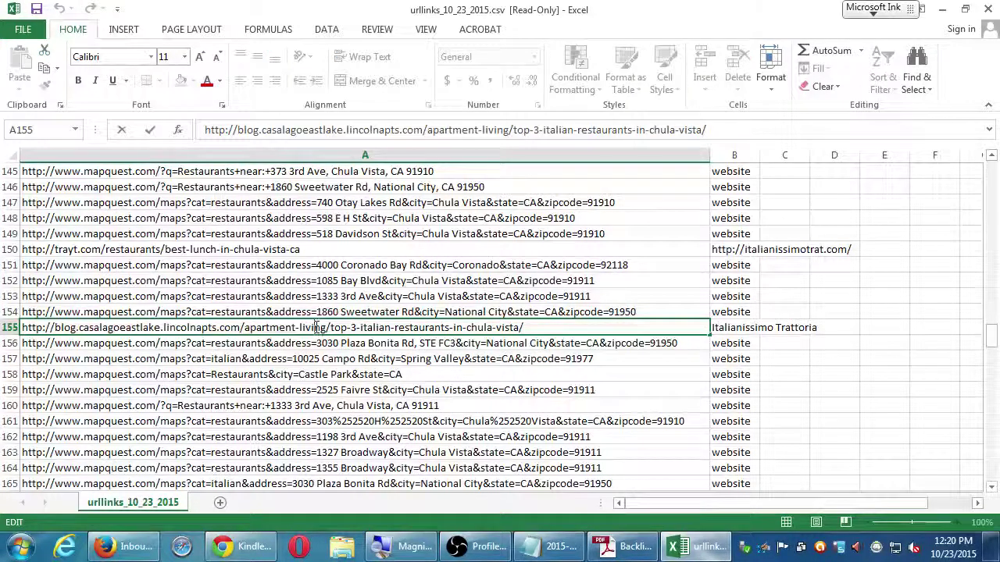
pyautogui.click(380, 130)
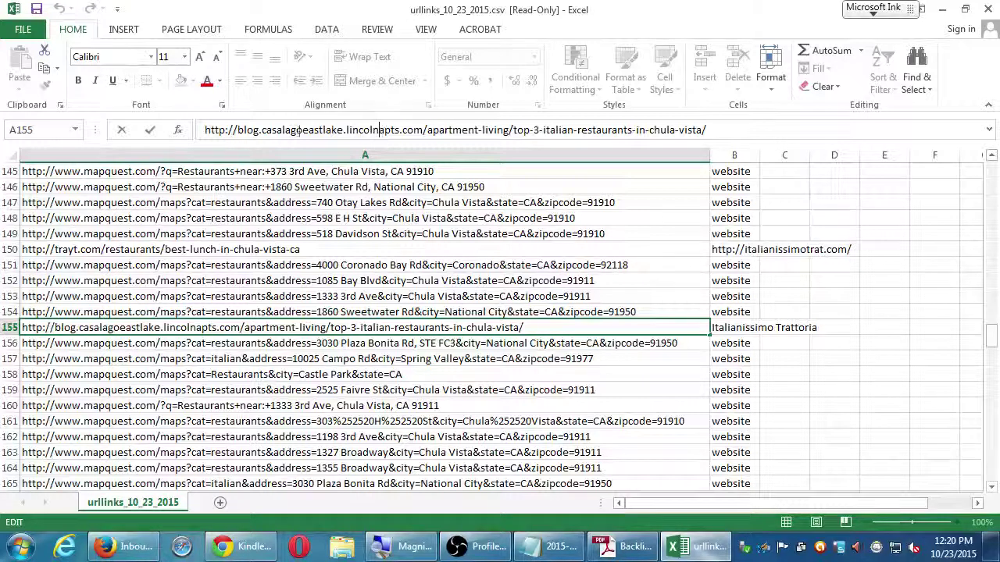
pyautogui.moveTo(270, 143); pyautogui.dragTo(199, 129)
pyautogui.hotkey('ctrl', 'c')
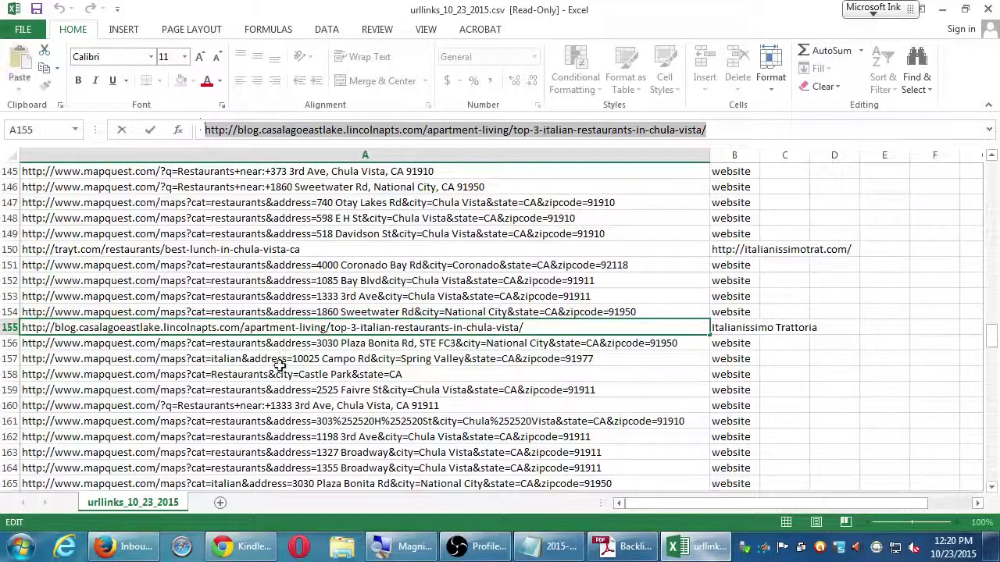
# Step: Switch to Firefox and search the Link Details page for "apts" and "linc" to locate the apartment blog link
pyautogui.click(125, 546)
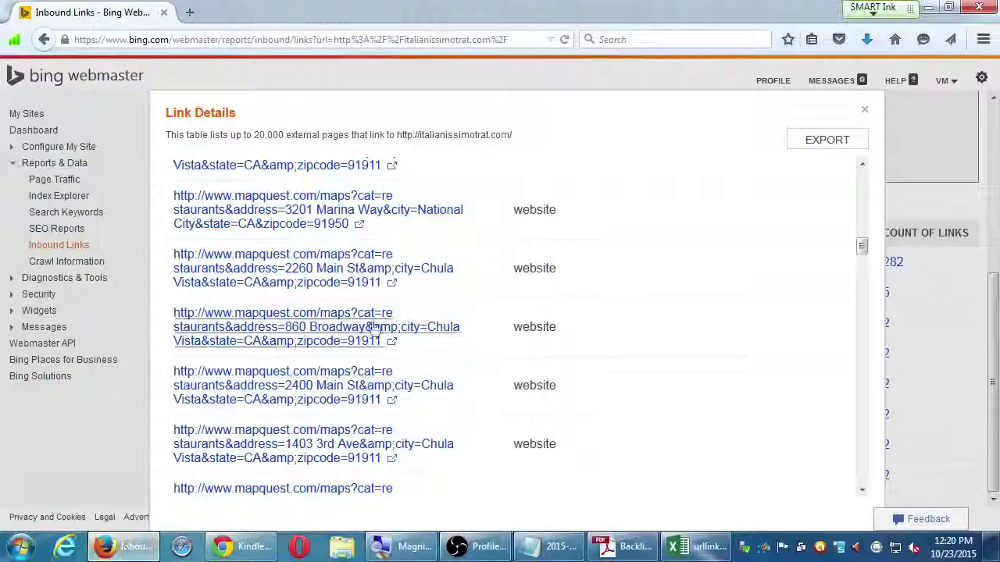
pyautogui.scroll(-4, 383, 359)
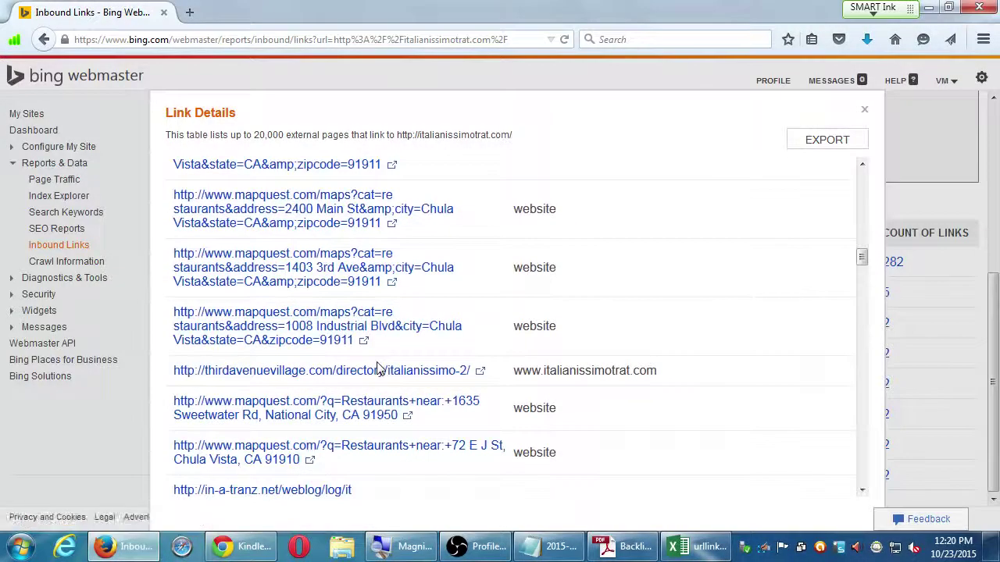
pyautogui.hotkey('ctrl', 'f')
pyautogui.write('apts')
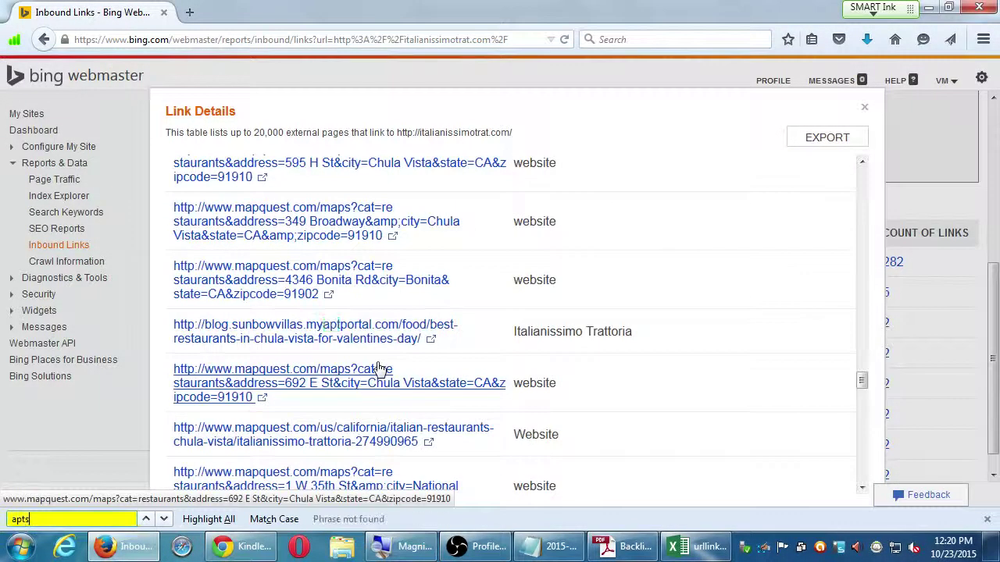
pyautogui.press('BackSpace')
pyautogui.press('BackSpace')
pyautogui.press('BackSpace')
pyautogui.press('BackSpace')
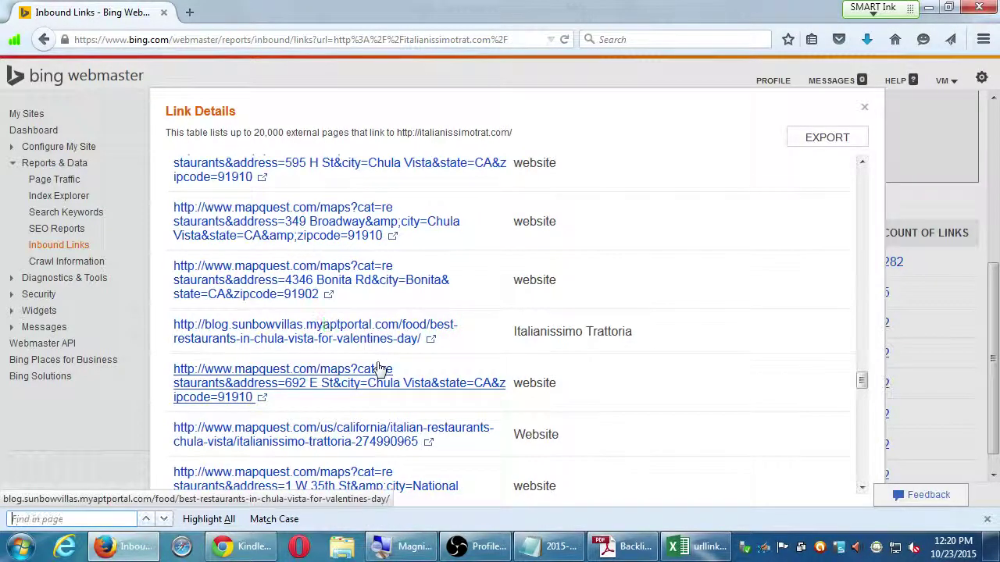
pyautogui.write('linc')
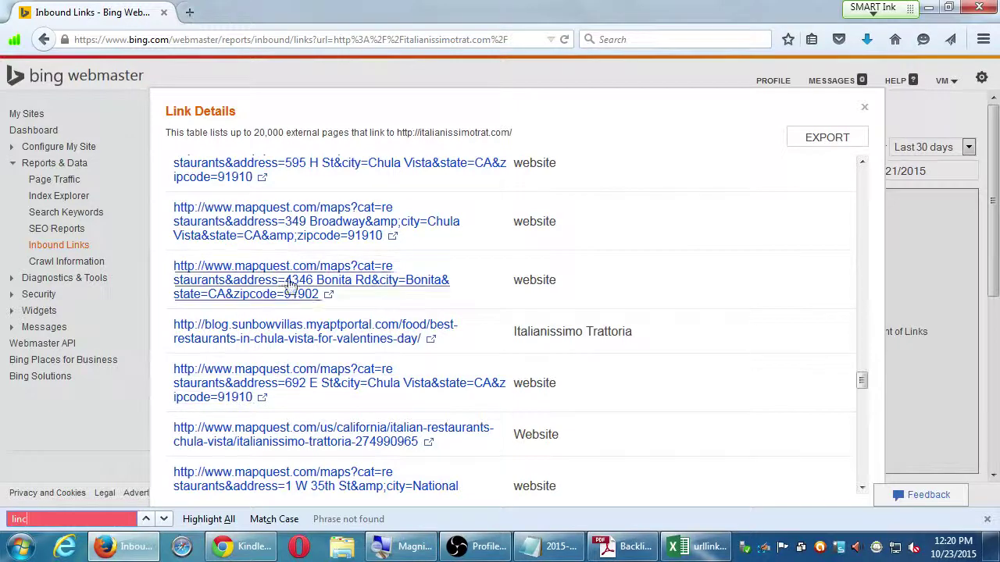
pyautogui.scroll(-10, 283, 287)
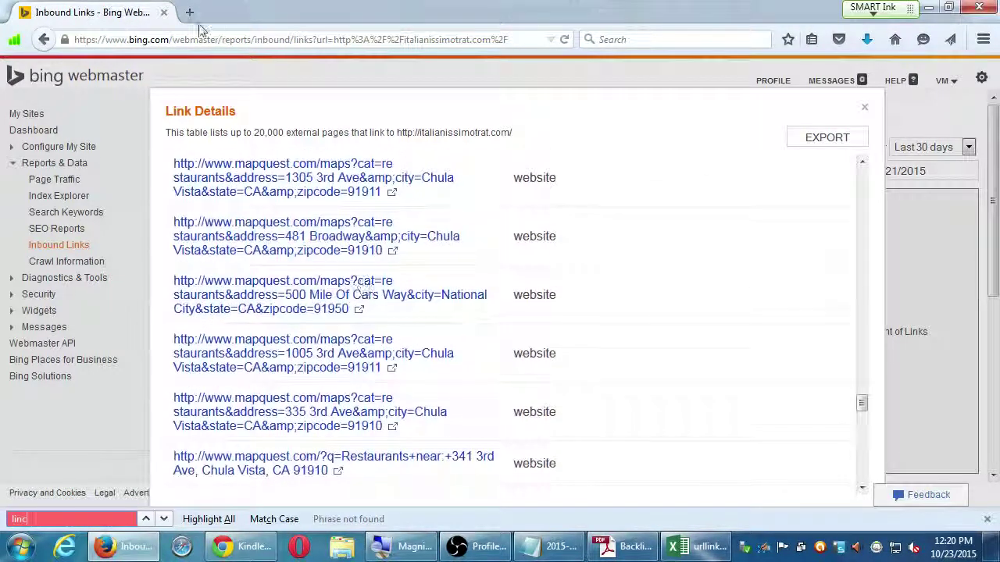
# Step: Open the copied apartment blog URL in a new browser tab and check the address it leads to
pyautogui.click(190, 13)
pyautogui.hotkey('ctrl', 'v')
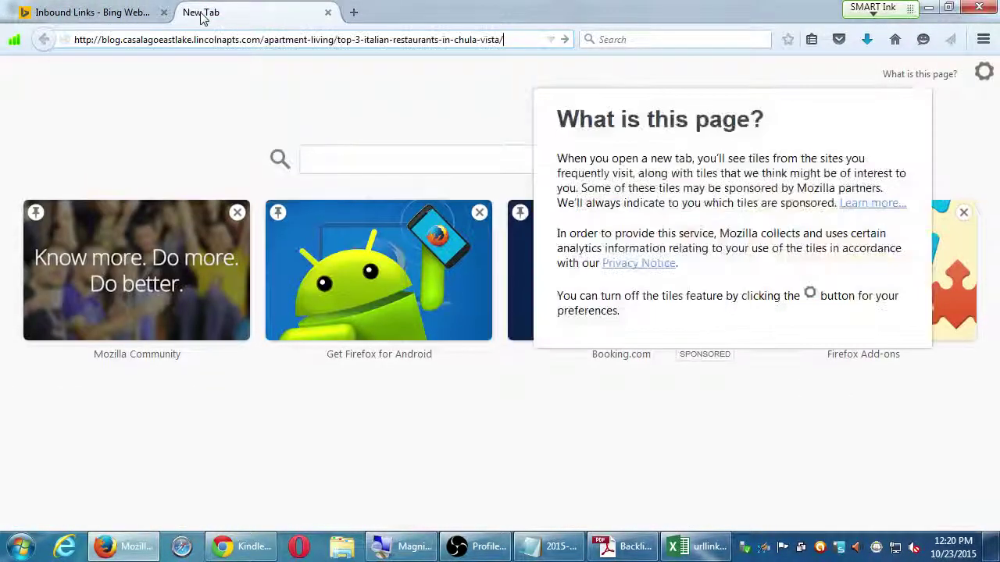
pyautogui.press('Return')
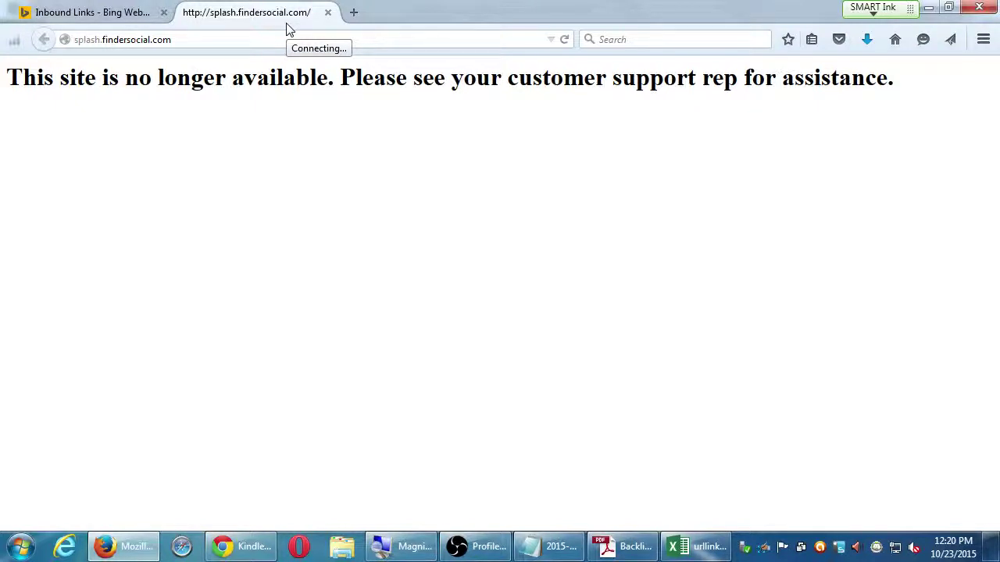
pyautogui.click(193, 43)
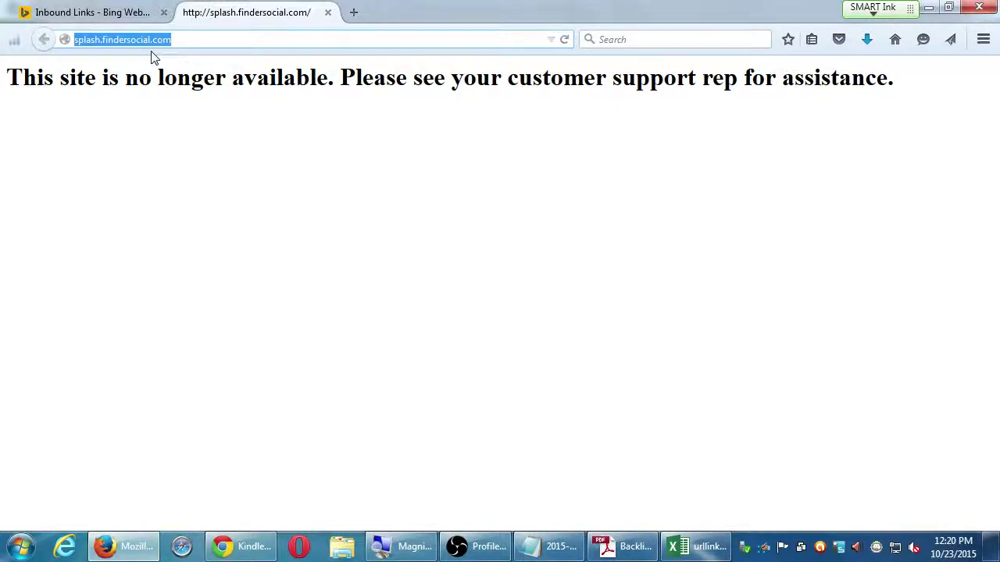
# Step: Return to the Excel link list, find the theequietcoyote.com link in cell A187 and copy its full URL
pyautogui.hotkey('alt', 'Tab')
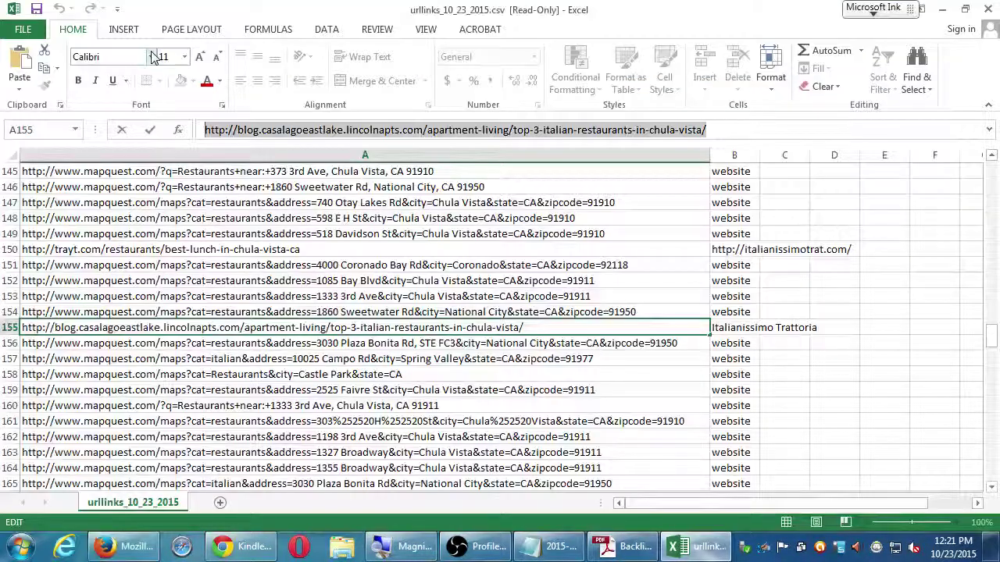
pyautogui.click(293, 359)
pyautogui.scroll(-3, 288, 349)
pyautogui.scroll(-8, 288, 349)
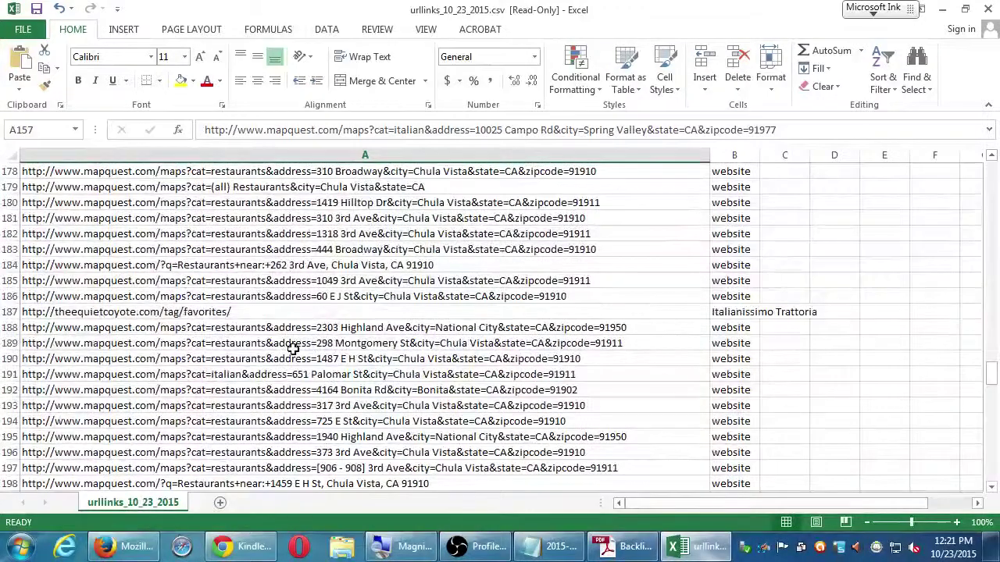
pyautogui.click(237, 313)
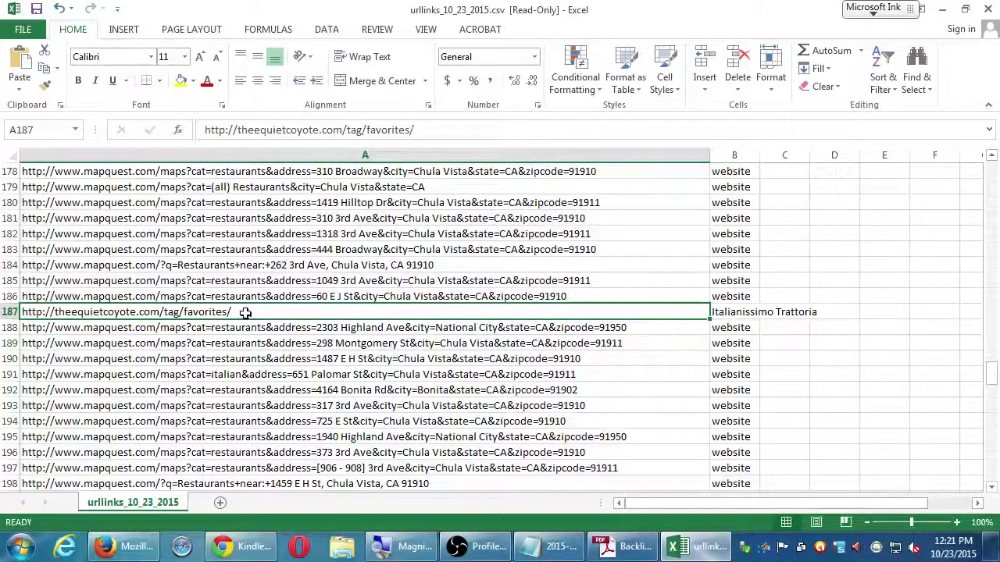
pyautogui.doubleClick(245, 313)
pyautogui.moveTo(245, 313); pyautogui.dragTo(59, 287)
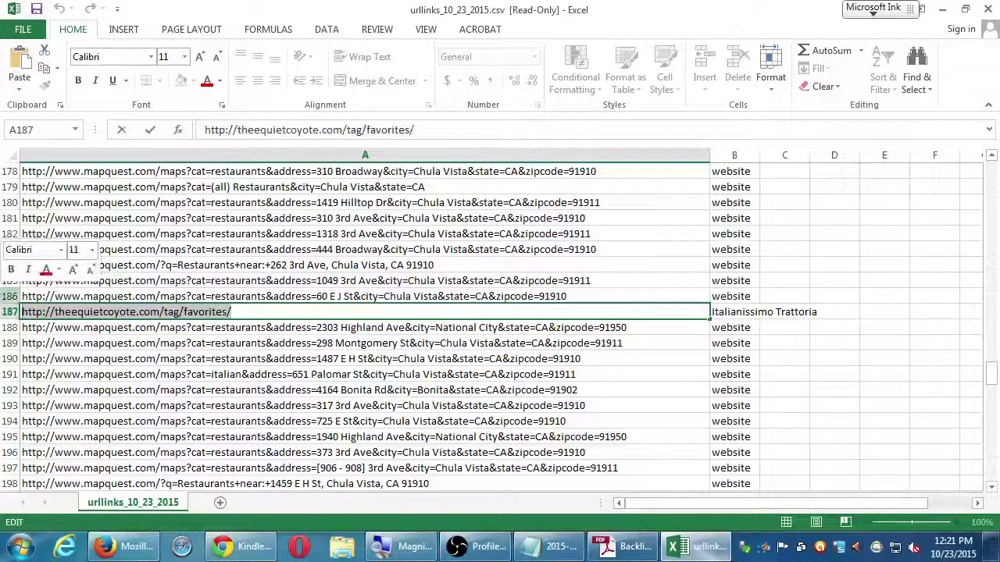
# Step: Switch to Firefox and open theequietcoyote.com/tag/favorites/ to check the linking page and its address
pyautogui.click(125, 547)
pyautogui.write('theequietcoyote.com/tag/favorites/')
pyautogui.press('Return')
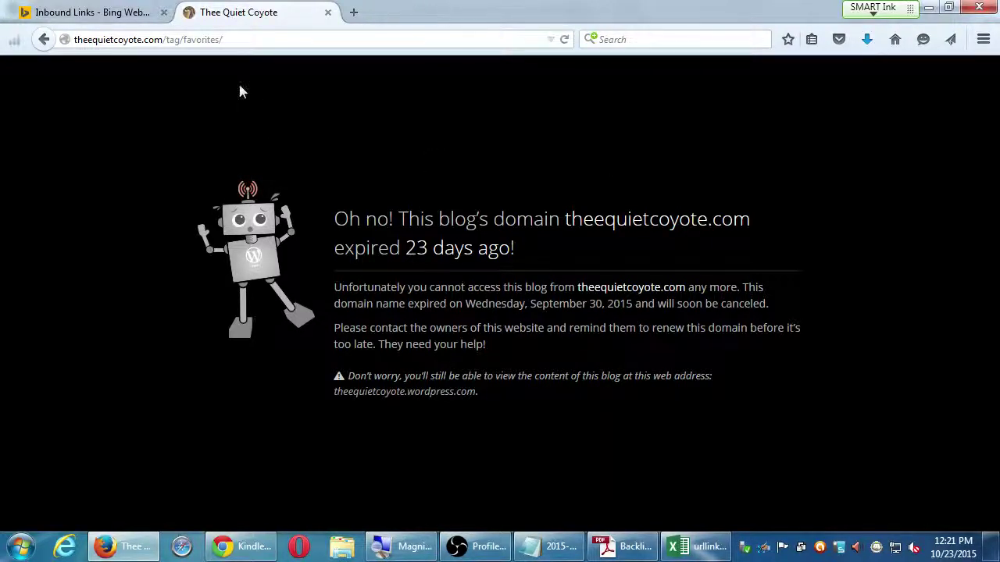
pyautogui.moveTo(165, 39); pyautogui.dragTo(223, 39)
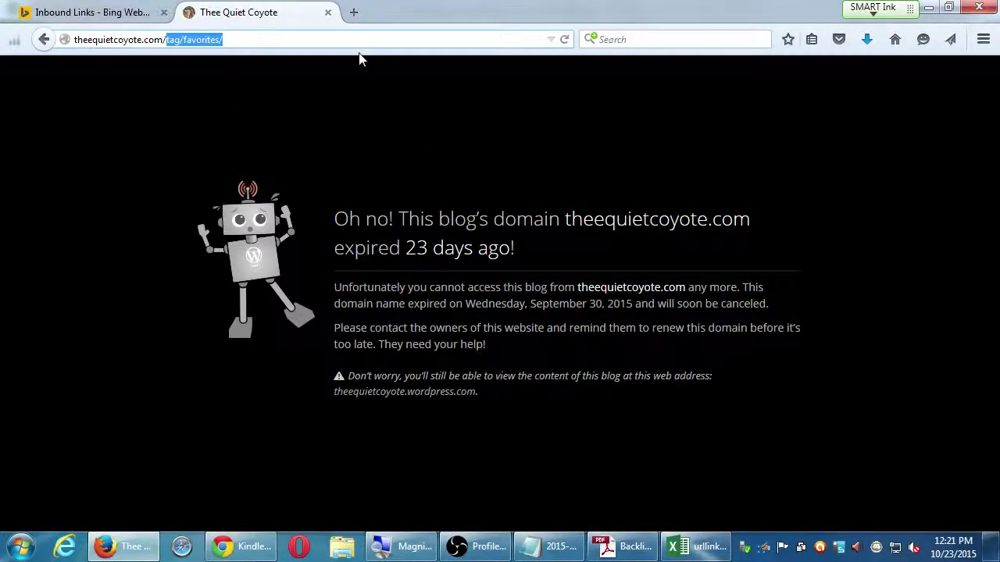
pyautogui.hotkey('ctrl', 'a')
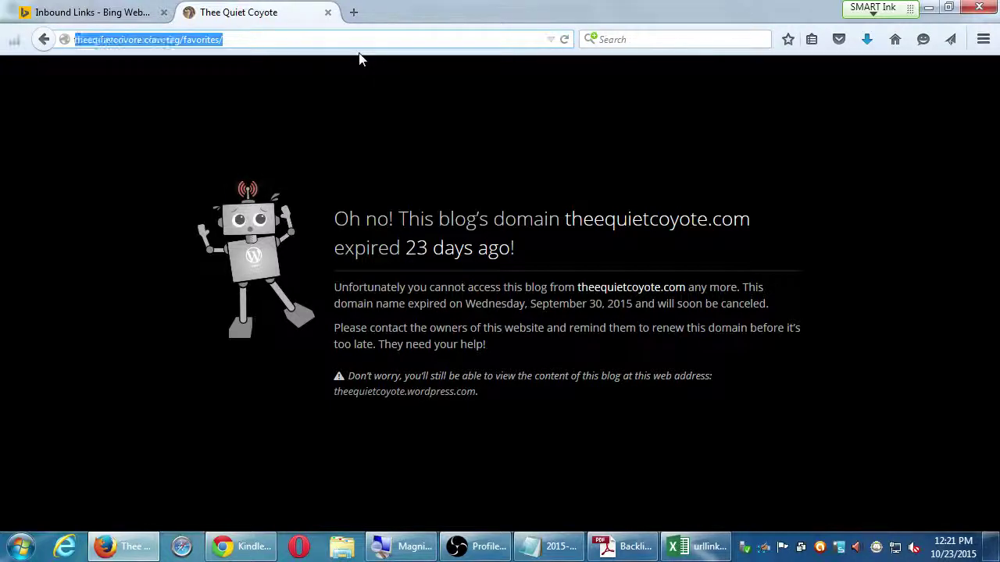
pyautogui.hotkey('alt', 'Tab')
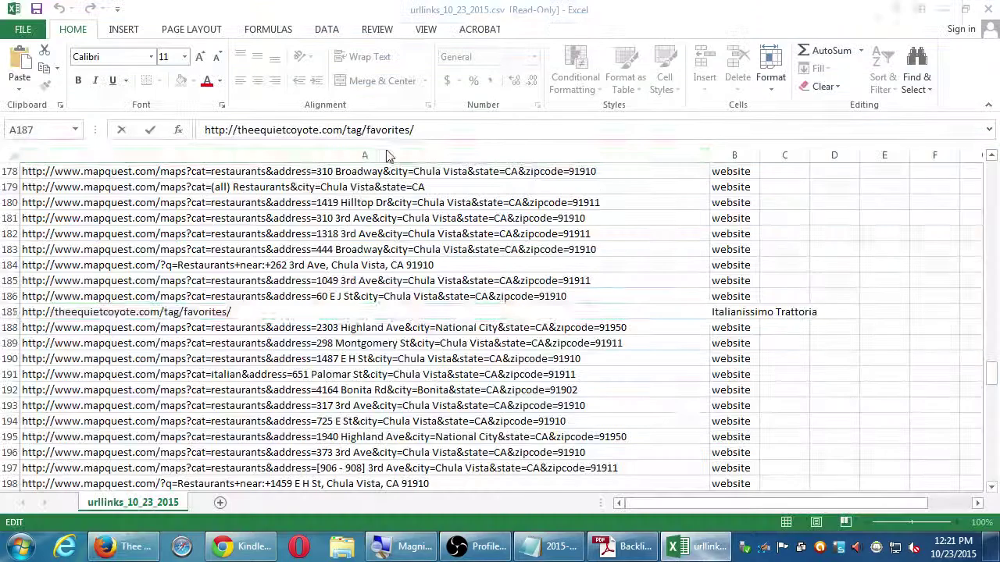
pyautogui.click(552, 546)
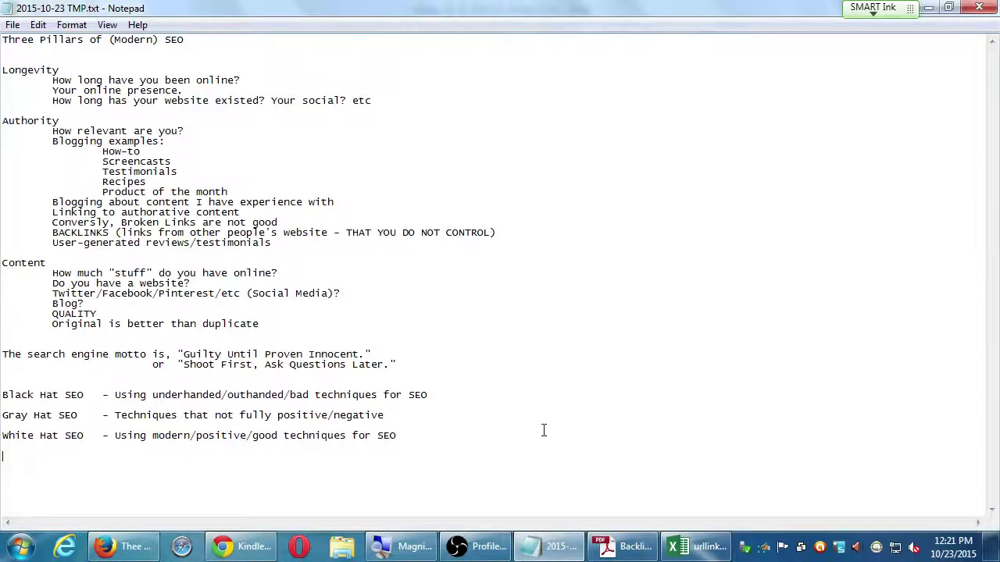
pyautogui.press('super+plus')
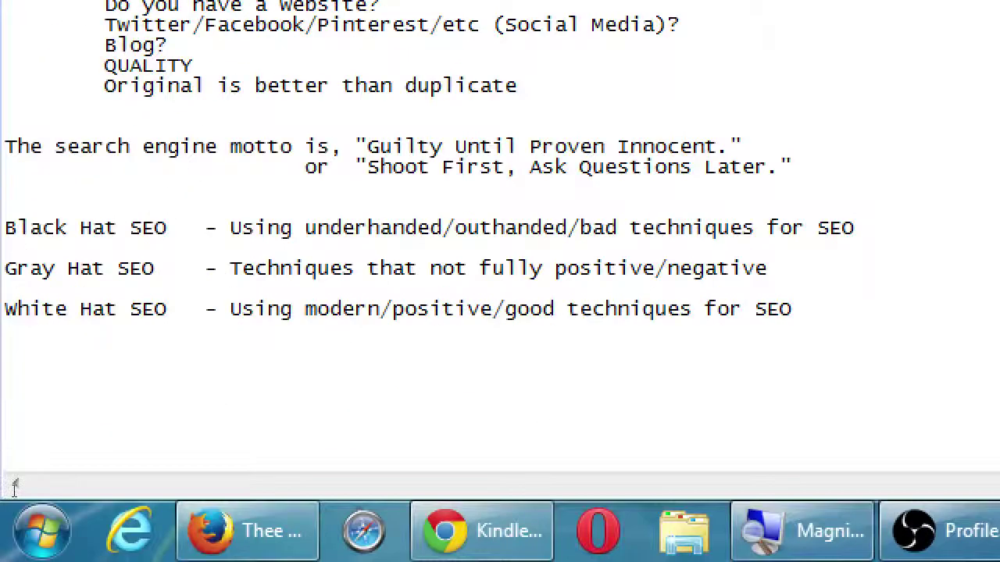
pyautogui.write('bm')
pyautogui.press('BackSpace')
pyautogui.press('BackSpace')
pyautogui.press('BackSpace')
pyautogui.hotkey('ctrl', 's')
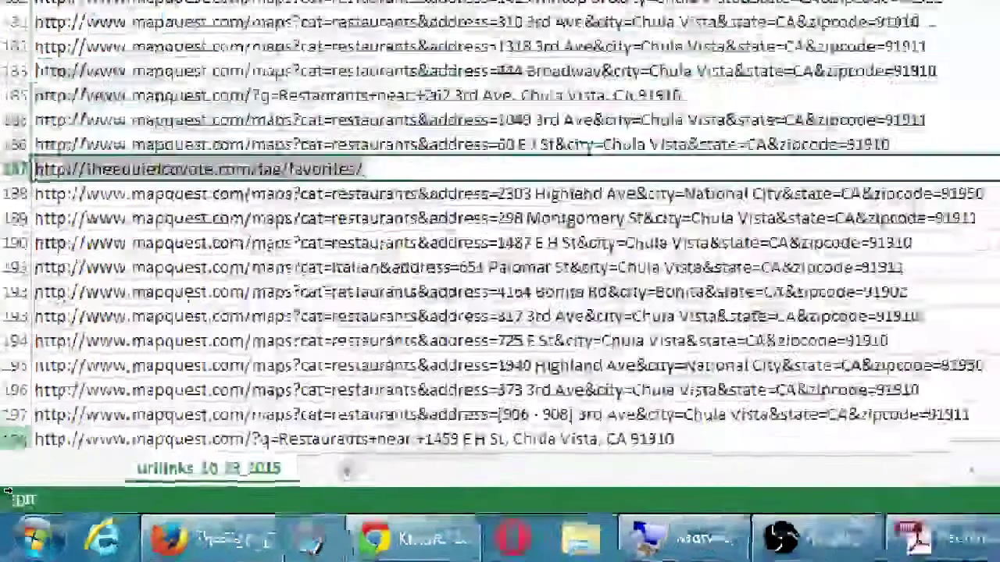
pyautogui.press('super+minus')
# Step: Create a new text document on the desktop named "webmaster to-do list" and open it in Notepad
pyautogui.press('super+d')
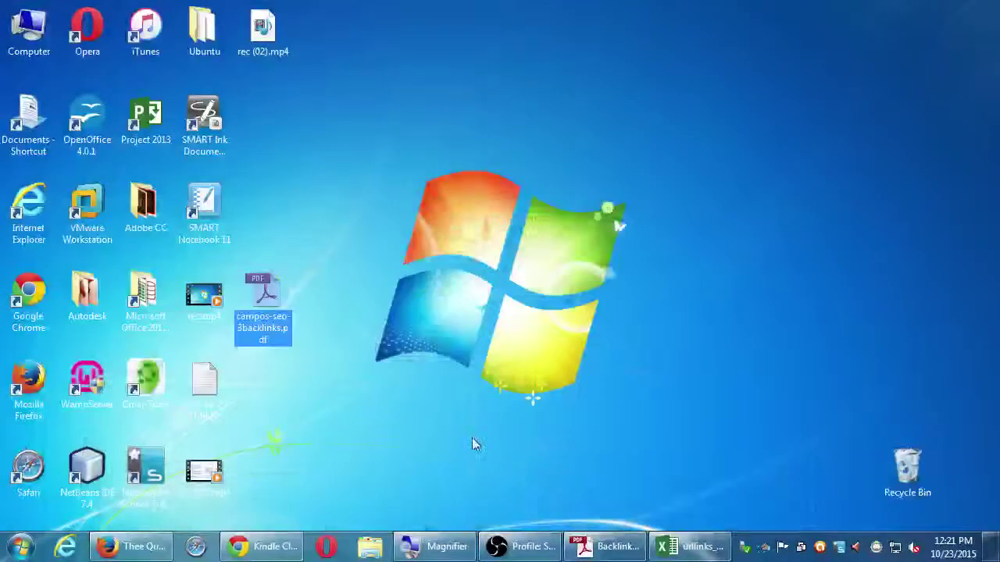
pyautogui.rightClick(460, 415)
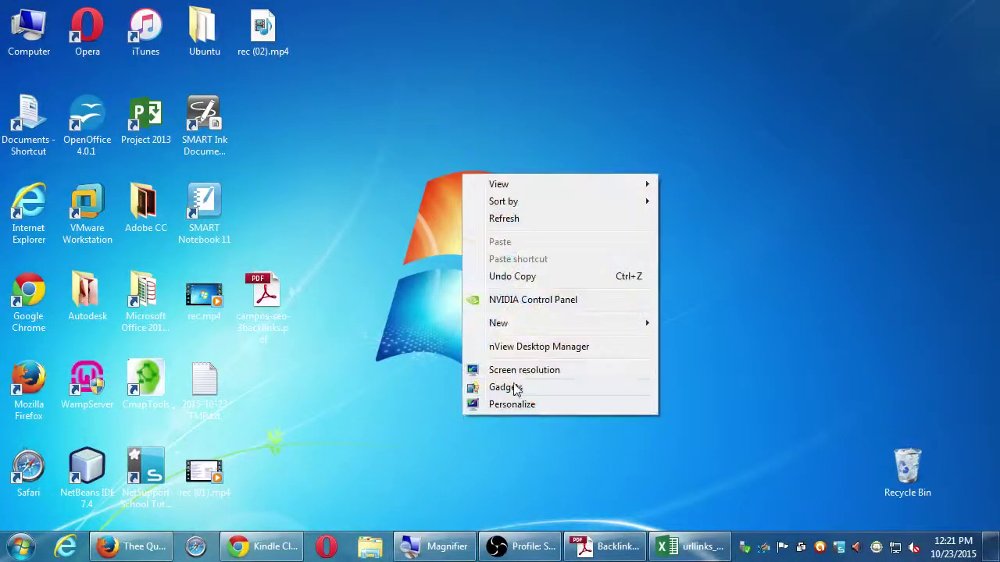
pyautogui.moveTo(549, 331)
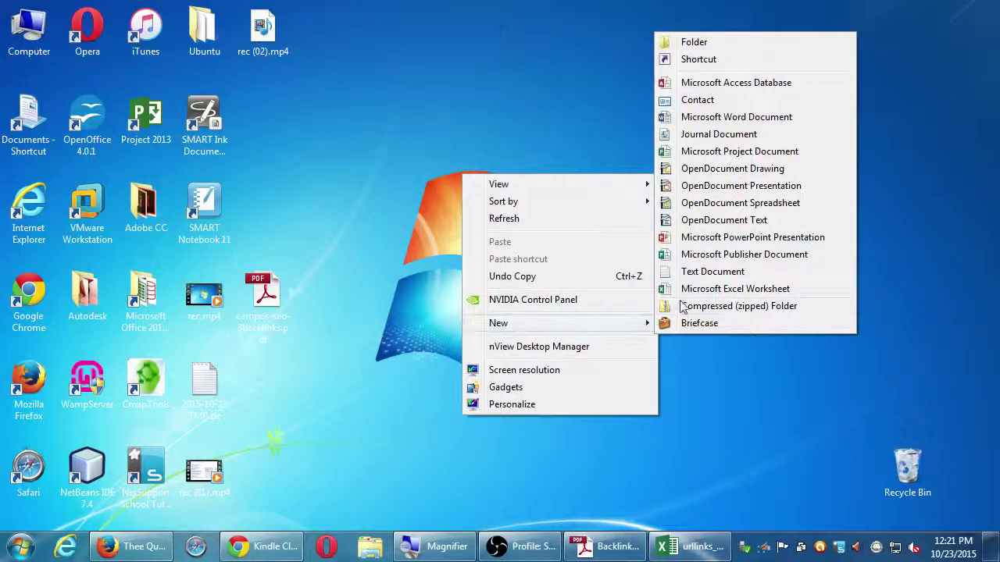
pyautogui.click(707, 271)
pyautogui.write('webmaster')
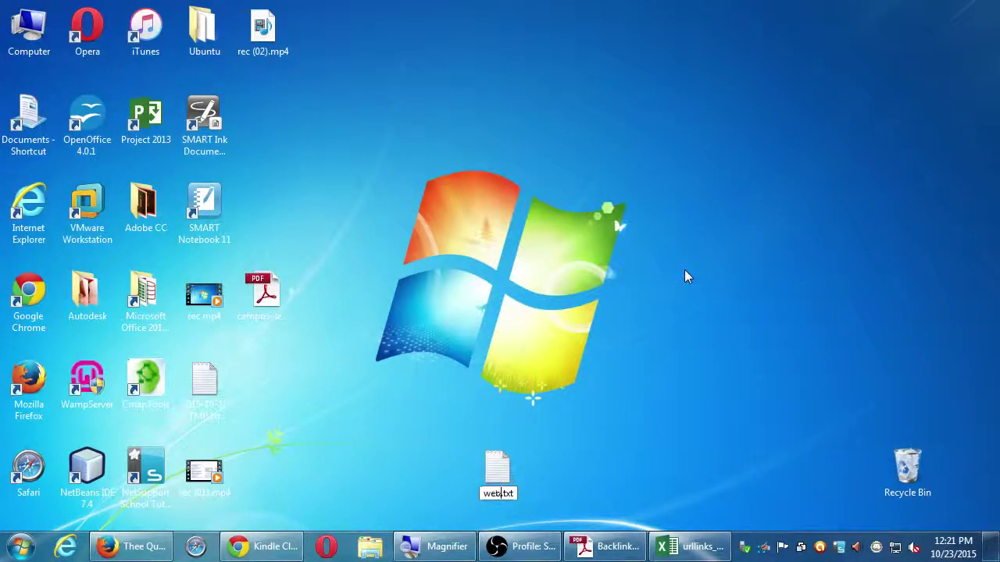
pyautogui.write(' to-do')
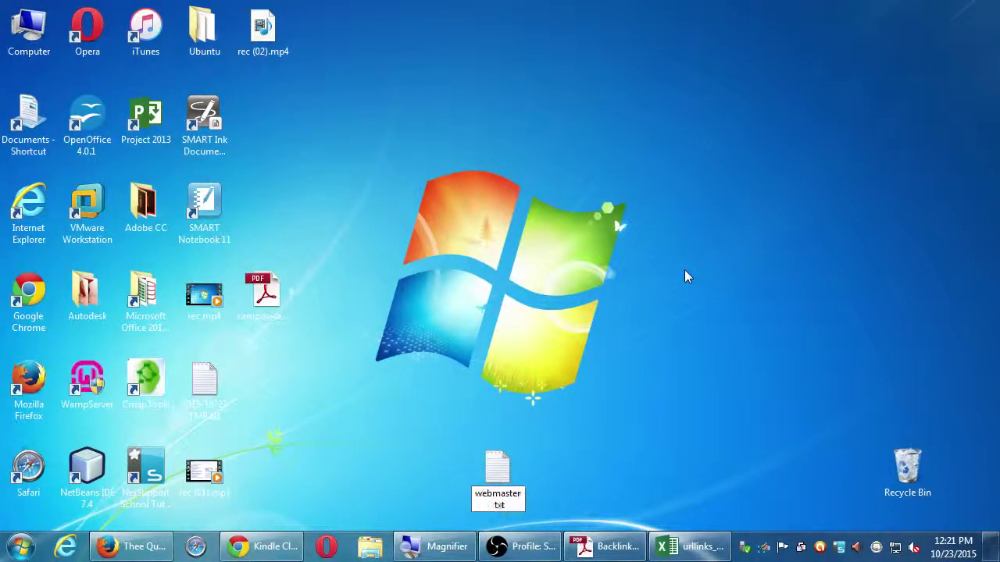
pyautogui.write(' list')
pyautogui.press('Return')
pyautogui.press('Return')
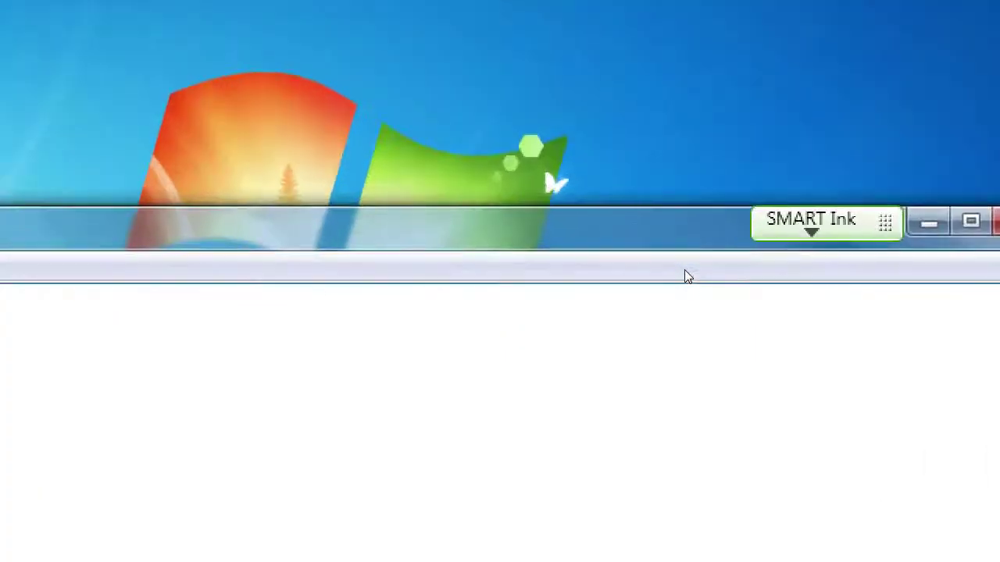
# Step: Write the heading "Once a month:" followed by the line "Check your backlinks"
pyautogui.write('Onc')
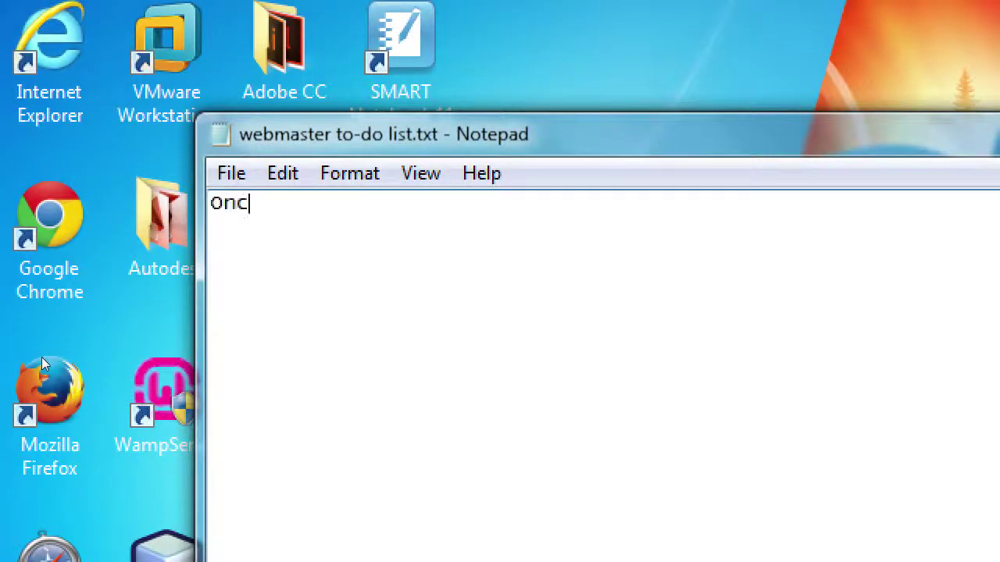
pyautogui.write('e a month:')
pyautogui.press('Return')
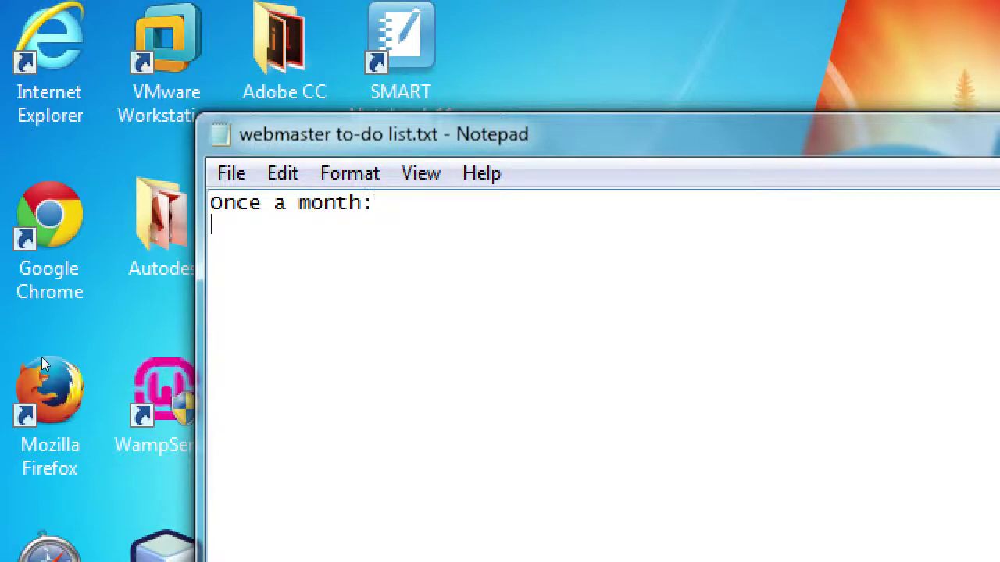
pyautogui.write('Check your back l')
pyautogui.press('BackSpace')
pyautogui.press('BackSpace')
pyautogui.write('links')
# Step: Add two indented items below "Check your backlinks": Noting "good" links and Disavowing "bad" links
pyautogui.press('Return')
pyautogui.press('Tab')
pyautogui.write('Noting "good" links')
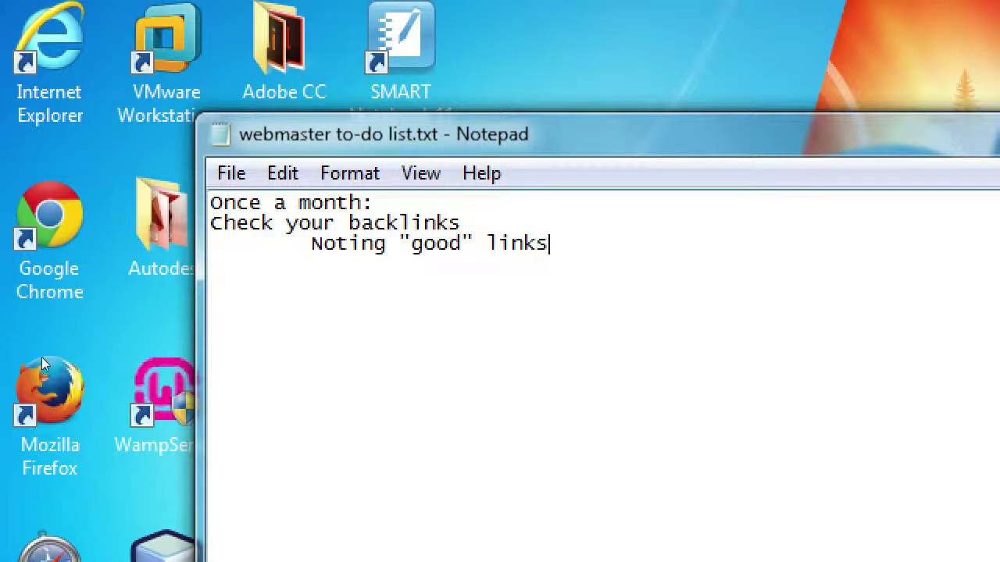
pyautogui.press('Return')
pyautogui.press('Tab')
pyautogui.write('Disav')
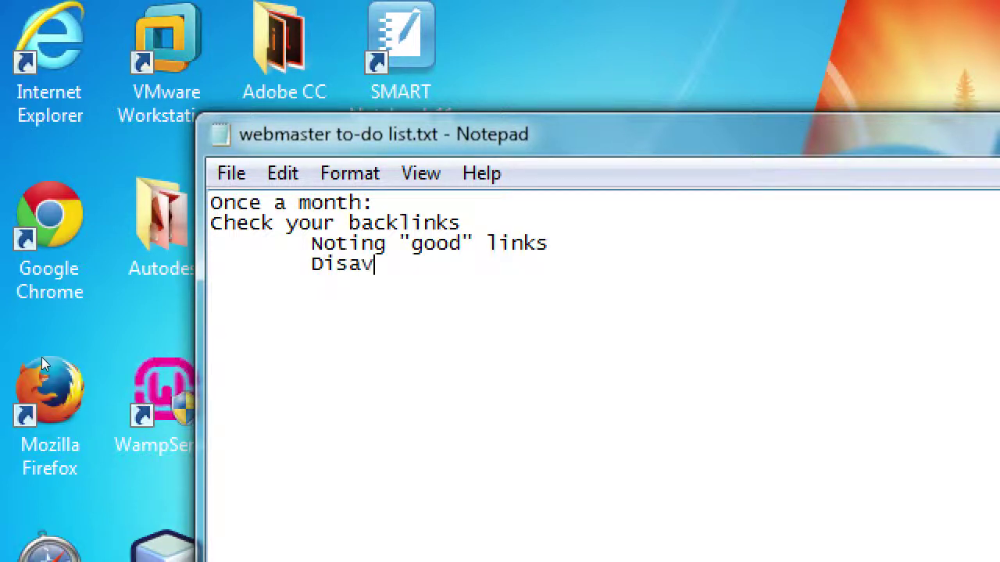
pyautogui.write('owing "bad')
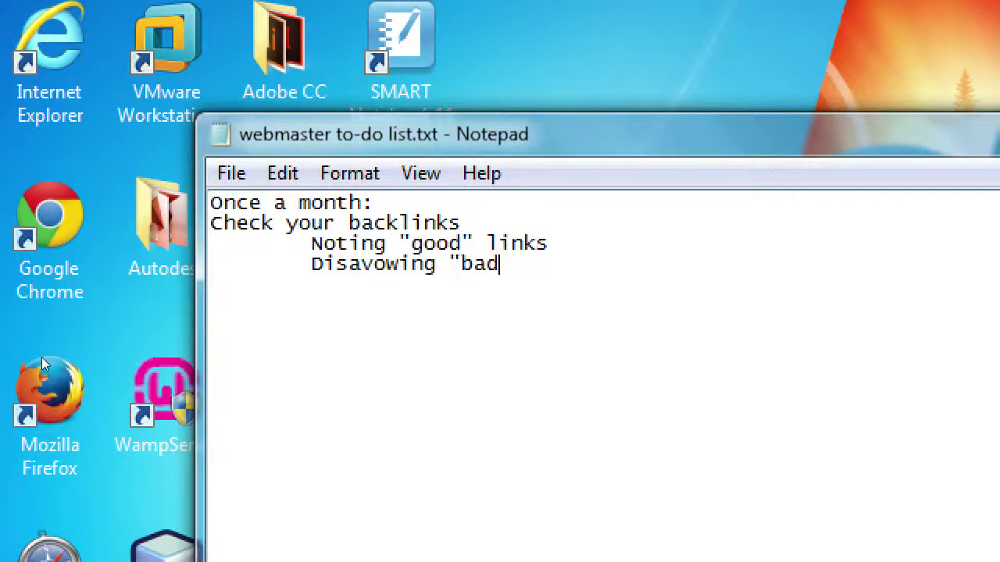
pyautogui.write('" links')
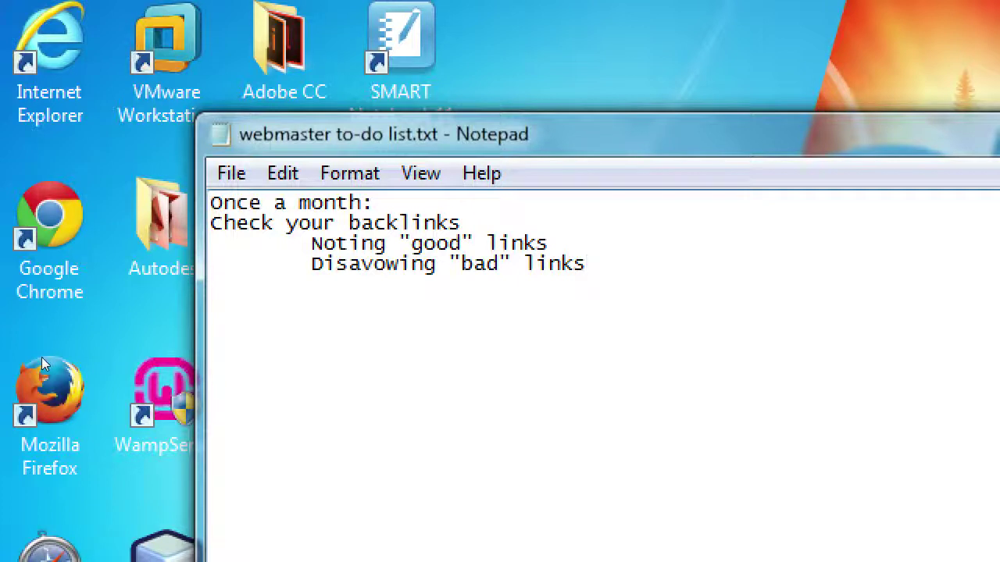
# Step: Add an "As needed:" heading below the monthly tasks, separated by two blank lines
pyautogui.press('Return')
pyautogui.press('Return')
pyautogui.press('Return')
pyautogui.write('As needed:')
pyautogui.press('Return')
# Step: Add the indented item "Hype" your good links under "As needed:", with "Hype" in quotation marks
pyautogui.press('Tab')
pyautogui.write('"Hype:"')
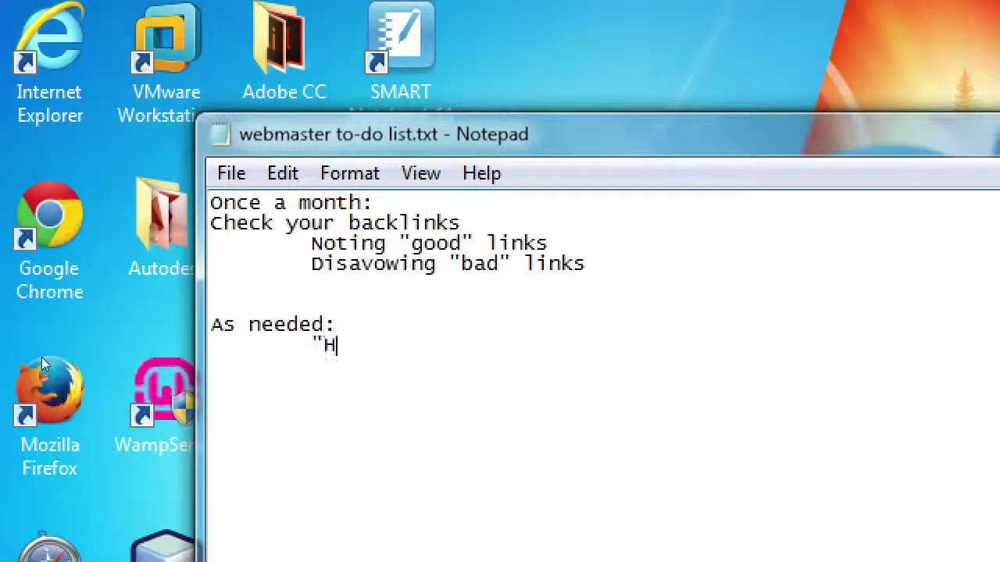
pyautogui.press('BackSpace')
pyautogui.press('BackSpace')
pyautogui.press('BackSpace')
pyautogui.write('" your godo l')
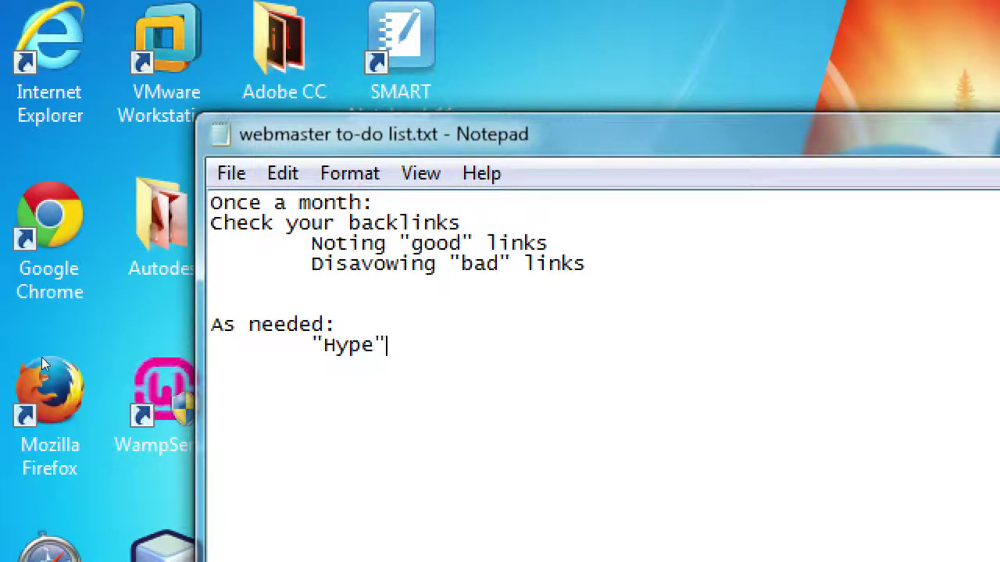
pyautogui.press('BackSpace')
pyautogui.press('BackSpace')
pyautogui.press('BackSpace')
pyautogui.press('BackSpace')
pyautogui.write('od links')
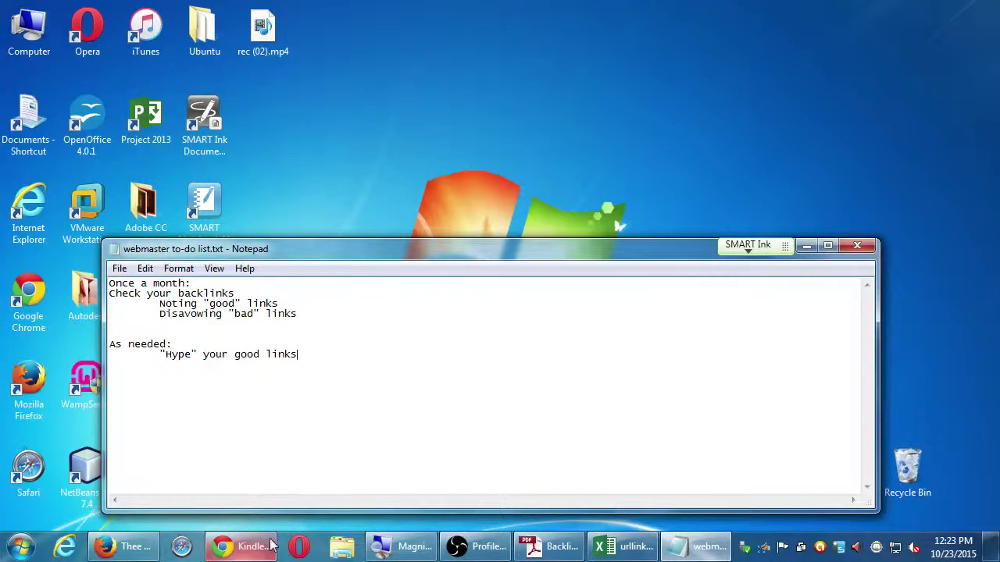
# Step: Switch to the Backlinks Strategy PDF in Adobe Reader and read the "Taking Advantage of Your Backlinks" section on page 2
pyautogui.click(553, 547)
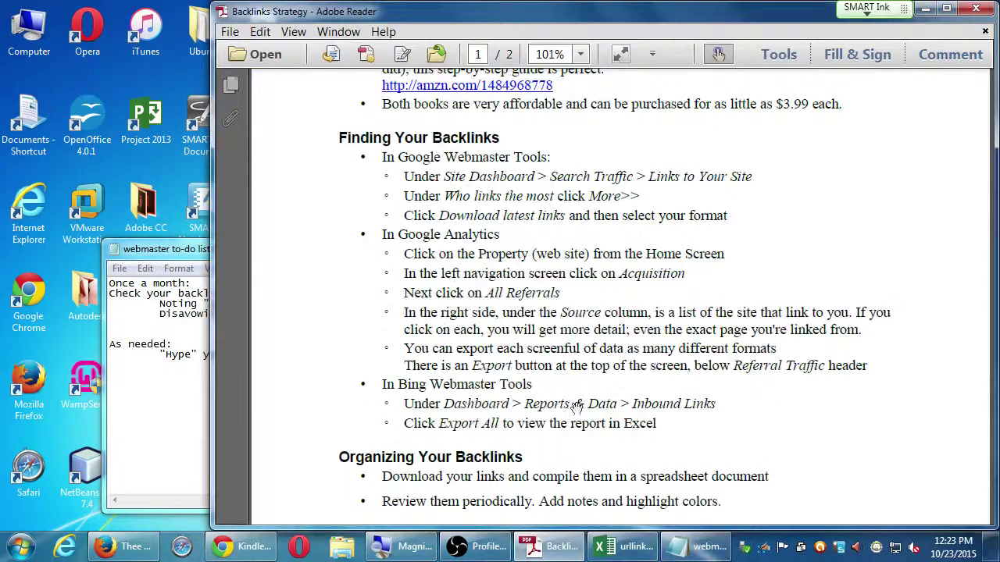
pyautogui.scroll(-10, 576, 406)
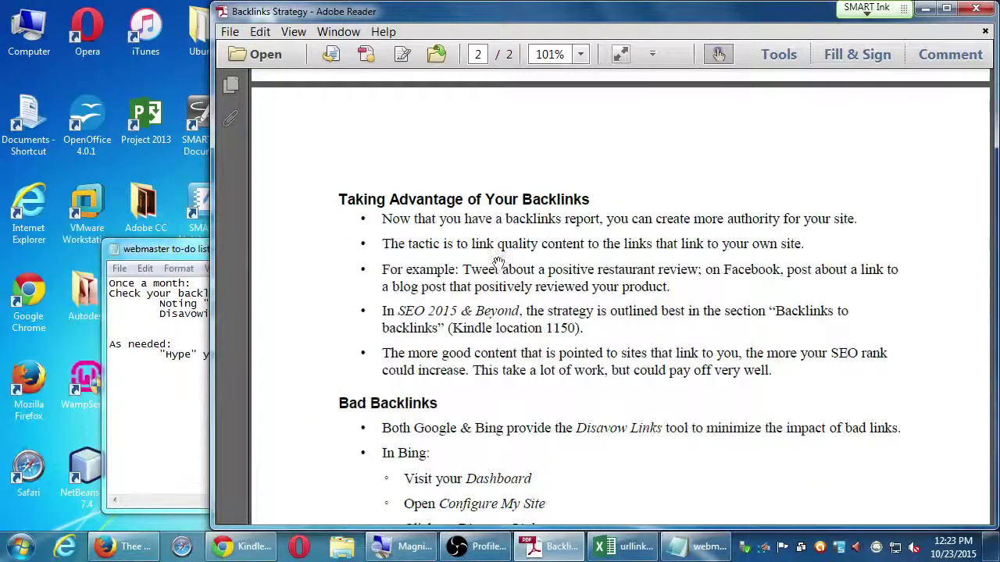
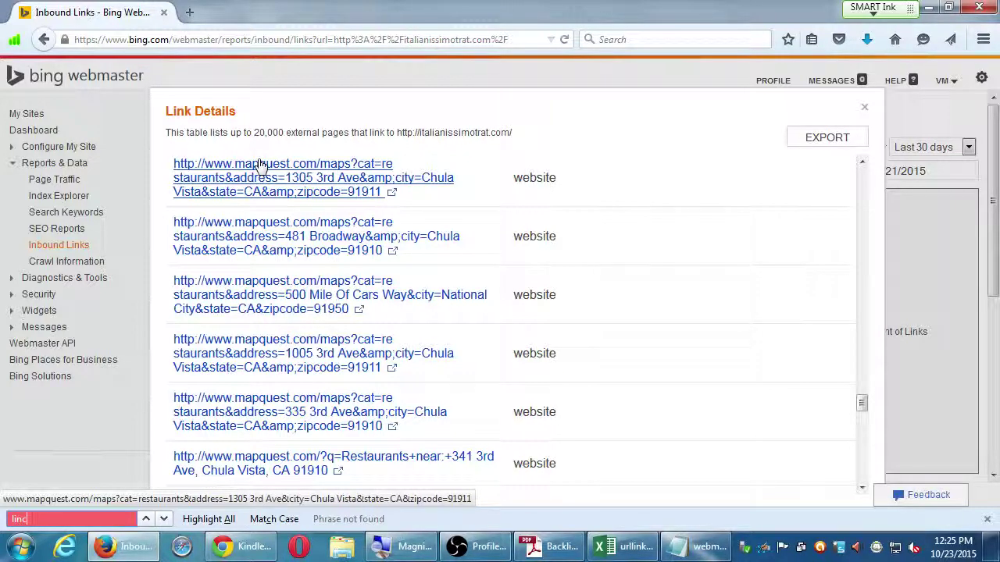
# Step: Dismiss the page search in Firefox, switch to urllinks_10_23_2015.csv in Excel, and select the start.cortera.com link in cell A203
pyautogui.click(987, 518)
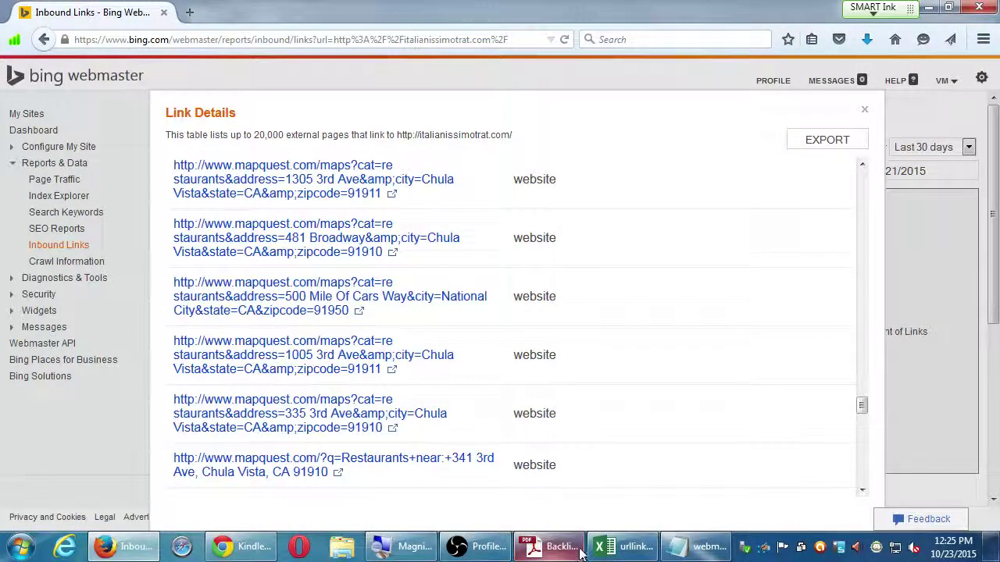
pyautogui.click(624, 546)
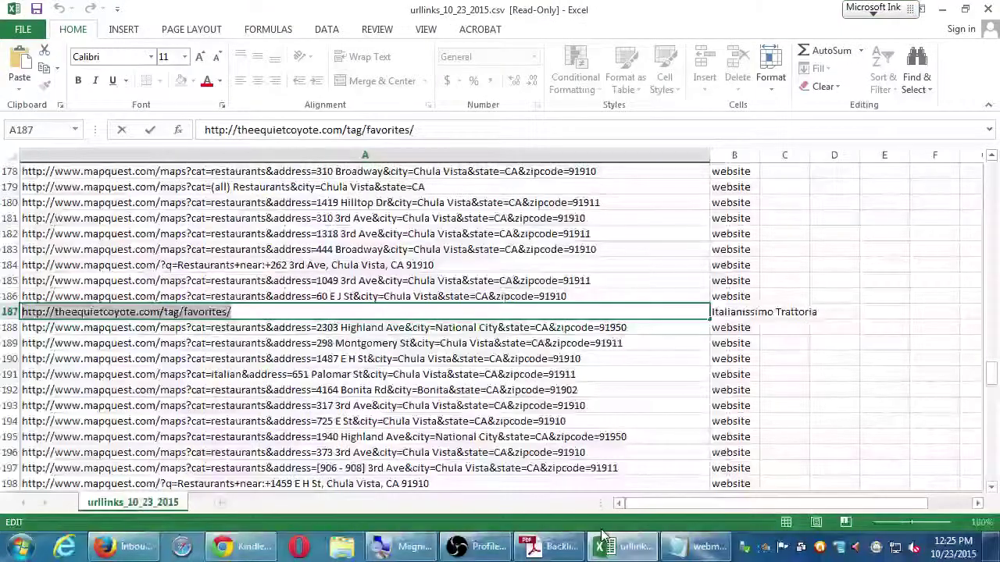
pyautogui.scroll(-1, 532, 427)
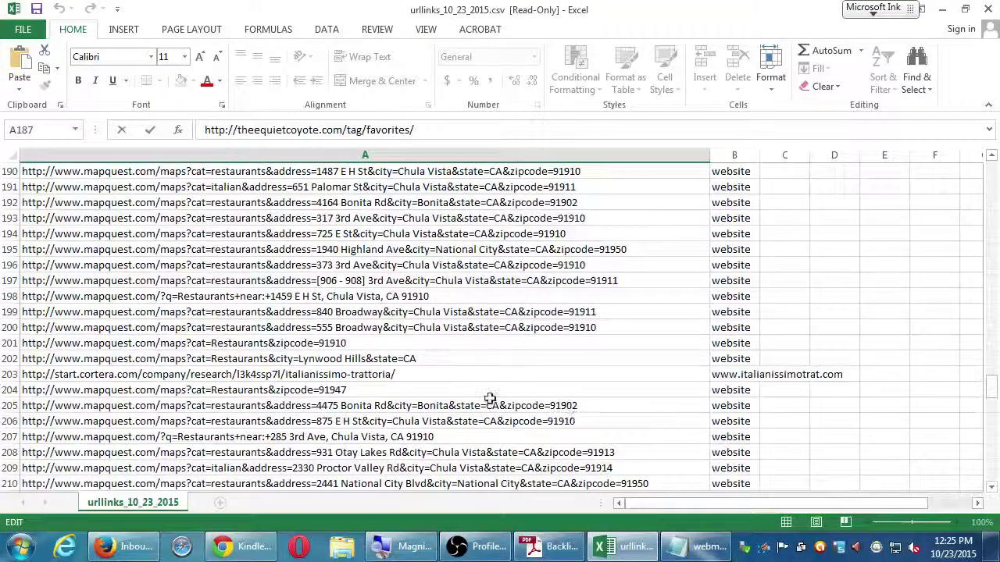
pyautogui.click(393, 375)
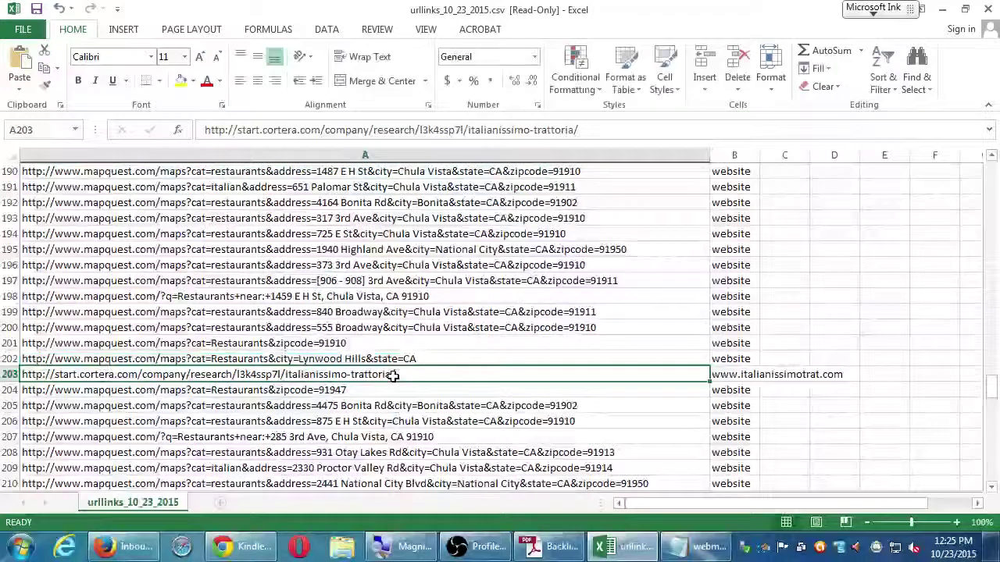
pyautogui.rightClick(392, 376)
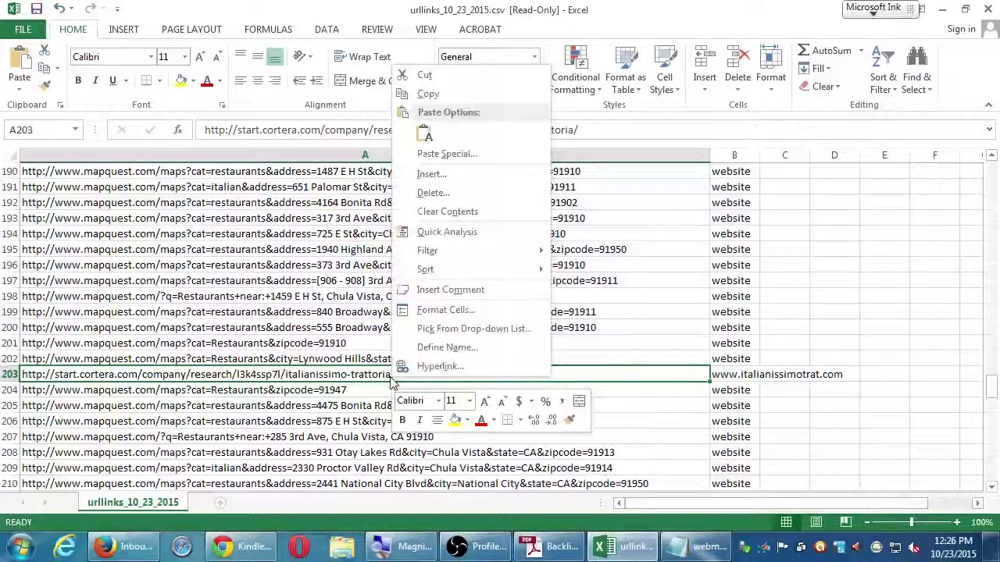
pyautogui.click(440, 367)
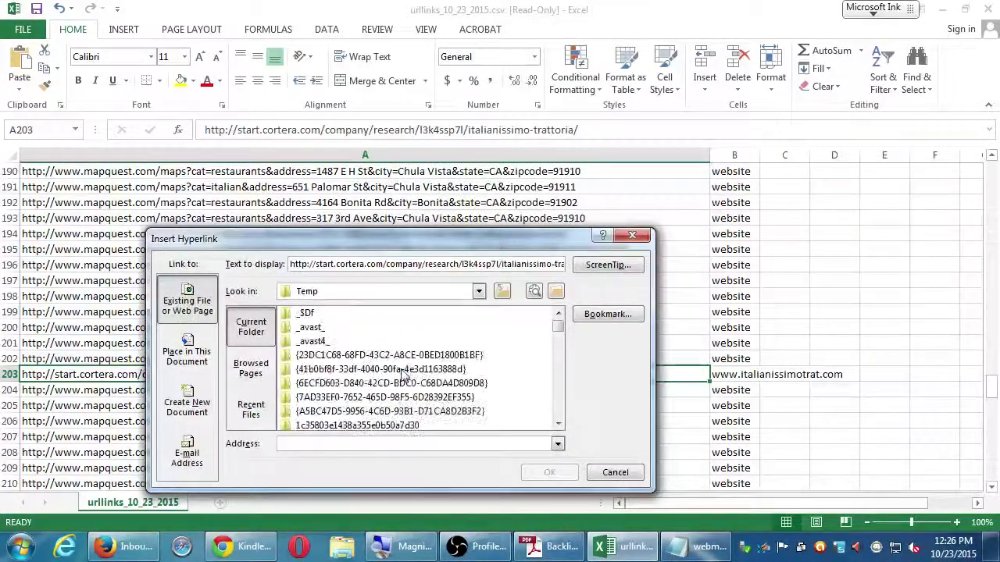
pyautogui.press('Escape')
pyautogui.rightClick(395, 377)
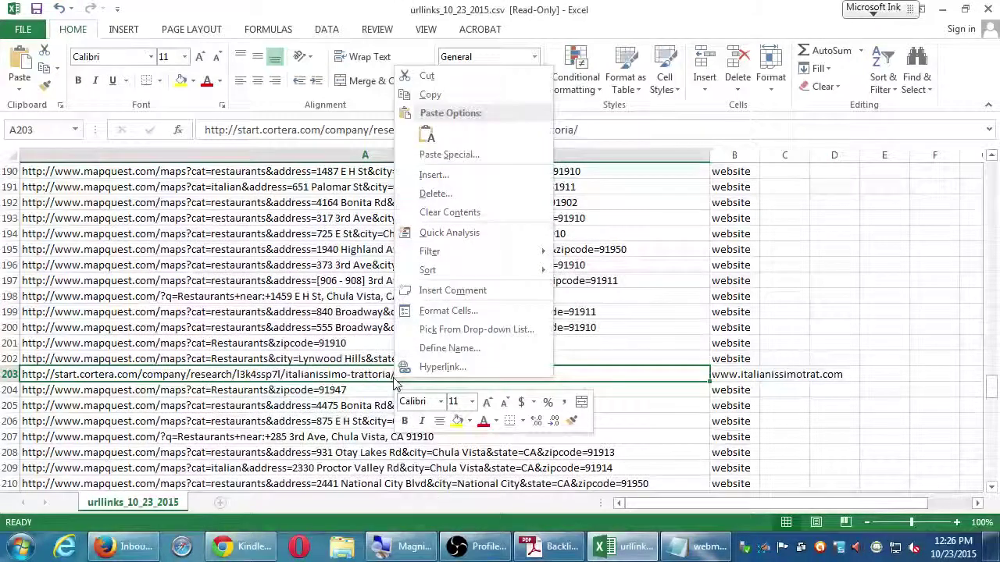
pyautogui.click(379, 382)
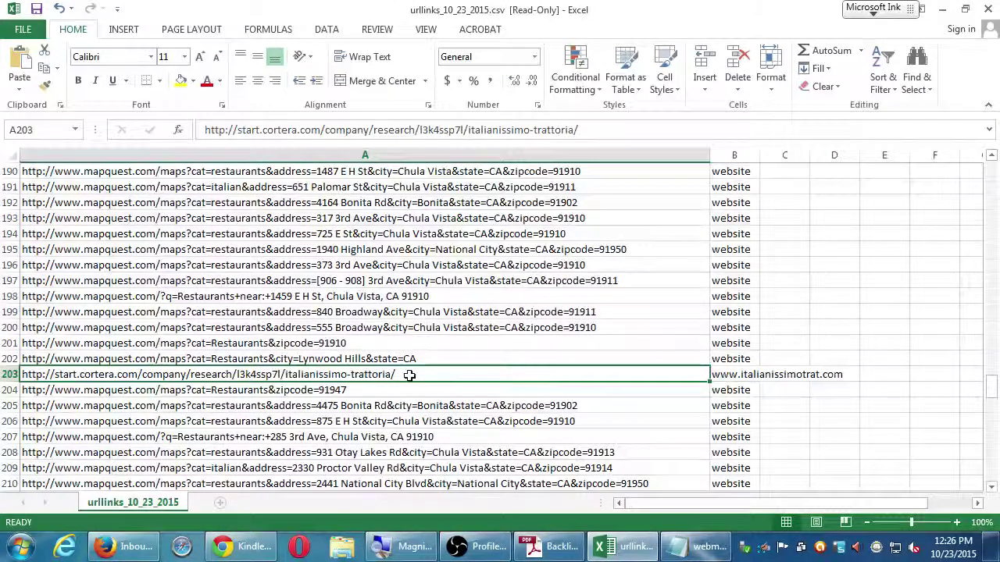
# Step: Copy the full start.cortera.com URL from cell A203 and open it in a new Firefox tab
pyautogui.doubleClick(410, 374)
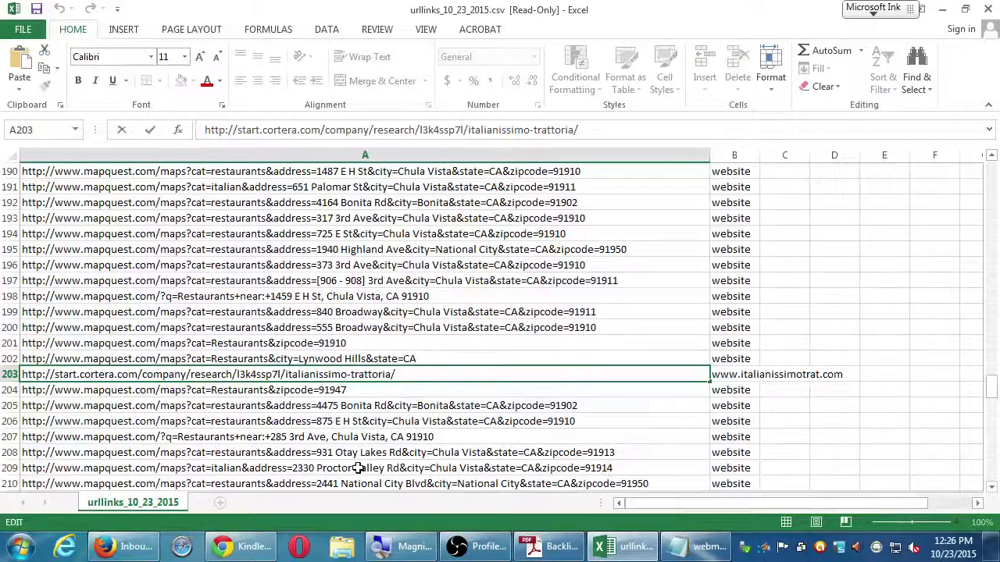
pyautogui.moveTo(406, 375); pyautogui.dragTo(6, 265)
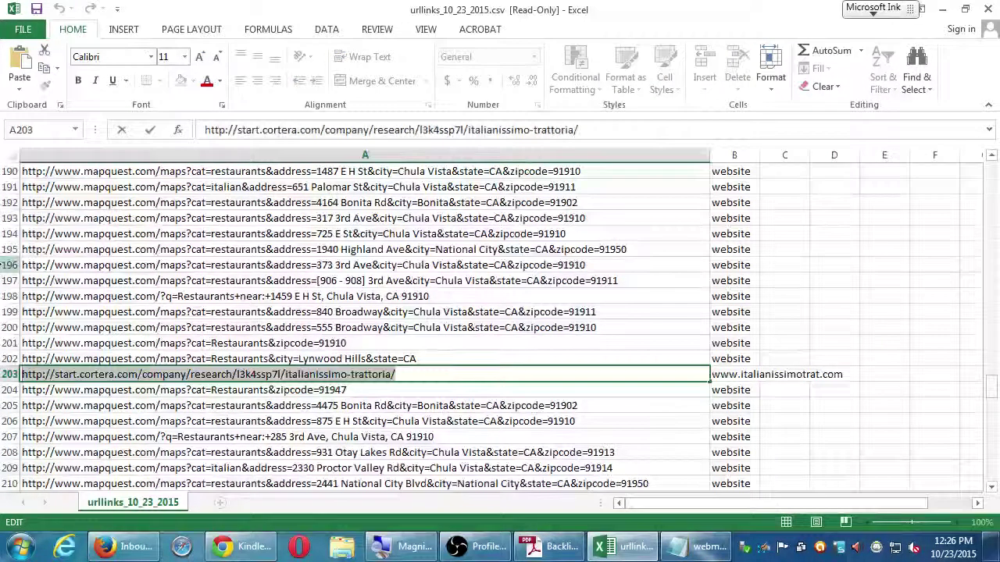
pyautogui.hotkey('ctrl', 'c')
pyautogui.click(148, 551)
pyautogui.hotkey('ctrl', 't')
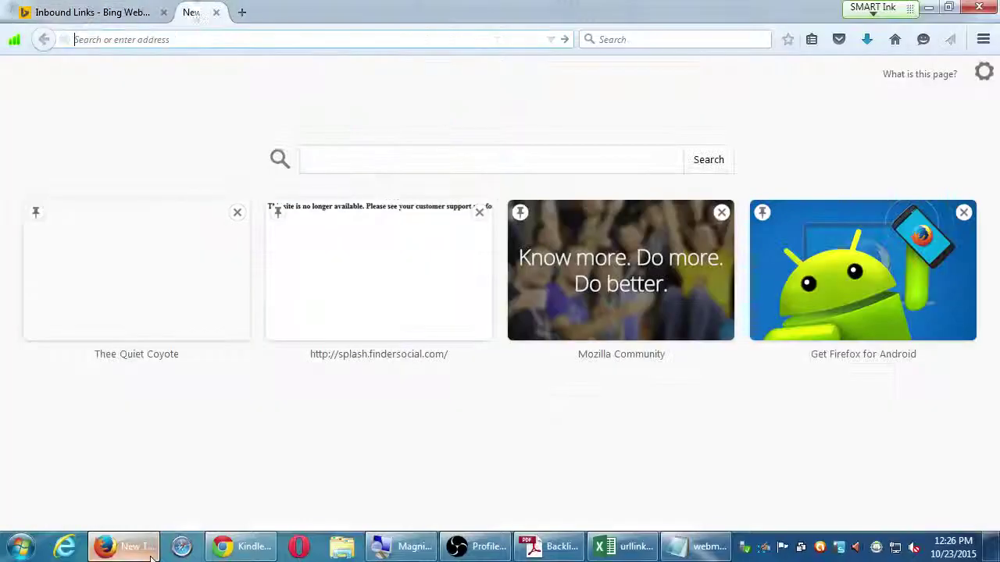
pyautogui.hotkey('ctrl', 'v')
pyautogui.press('Return')
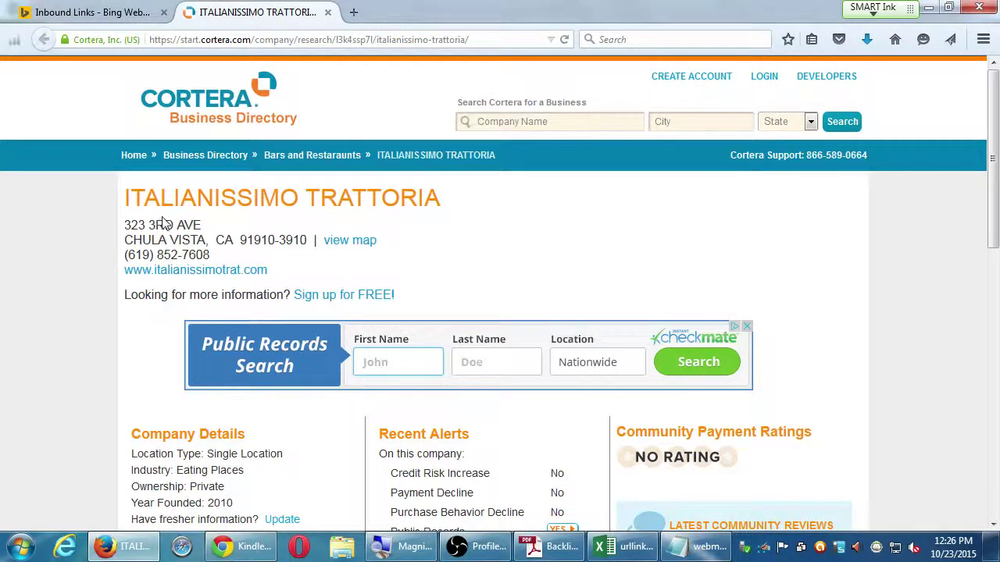
# Step: Examine the Cortera Business Directory page for Italianissimo Trattoria, from its web address and company details to the page footer
pyautogui.scroll(-3, 163, 223)
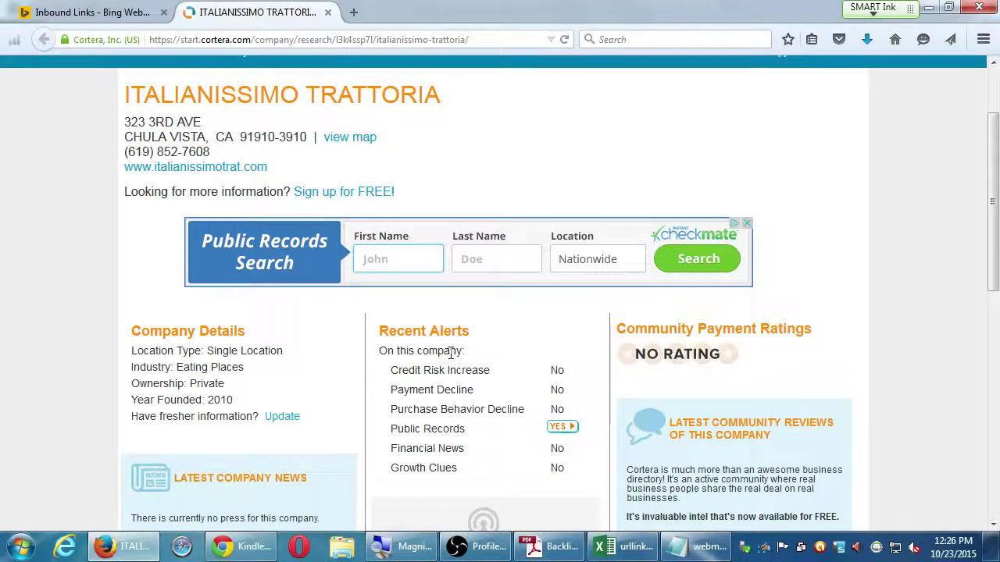
pyautogui.scroll(-4, 447, 355)
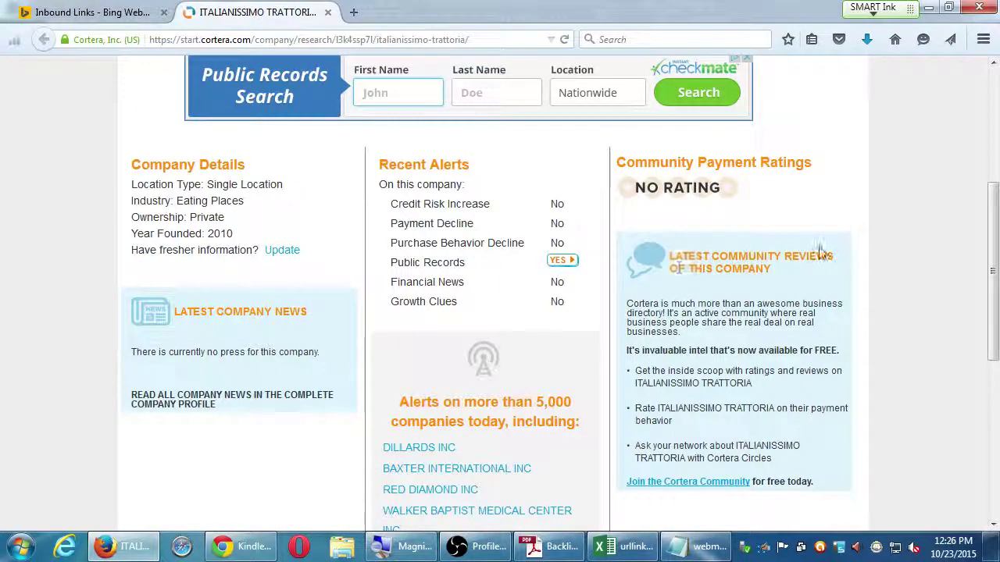
pyautogui.scroll(-4, 832, 250)
pyautogui.scroll(-4, 832, 250)
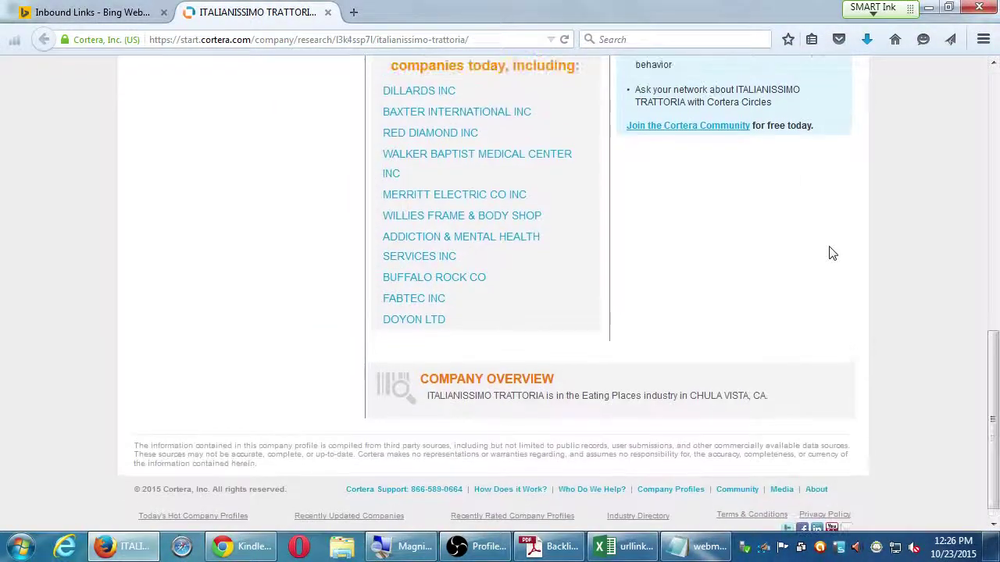
pyautogui.scroll(8, 831, 252)
pyautogui.scroll(4, 832, 252)
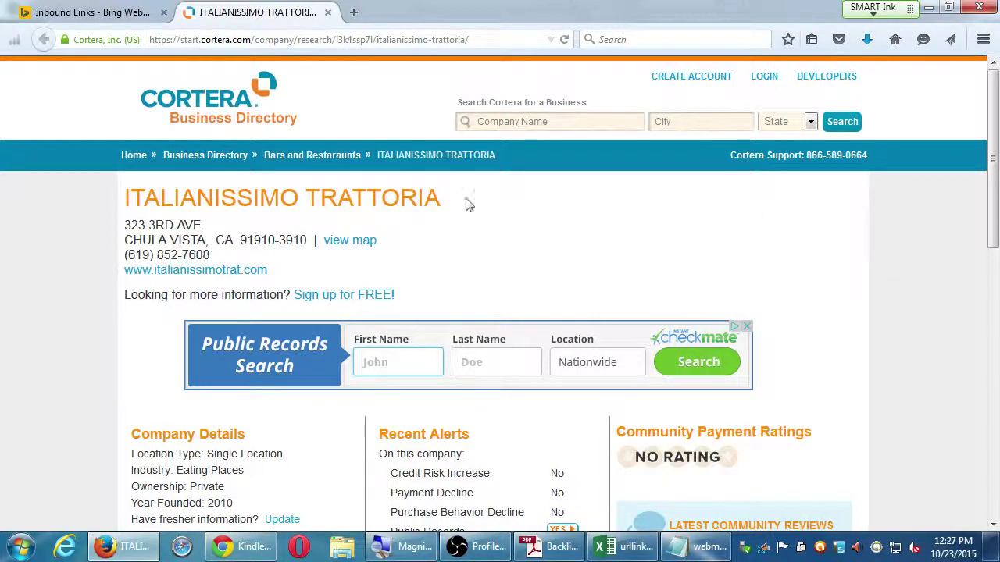
pyautogui.click(225, 40)
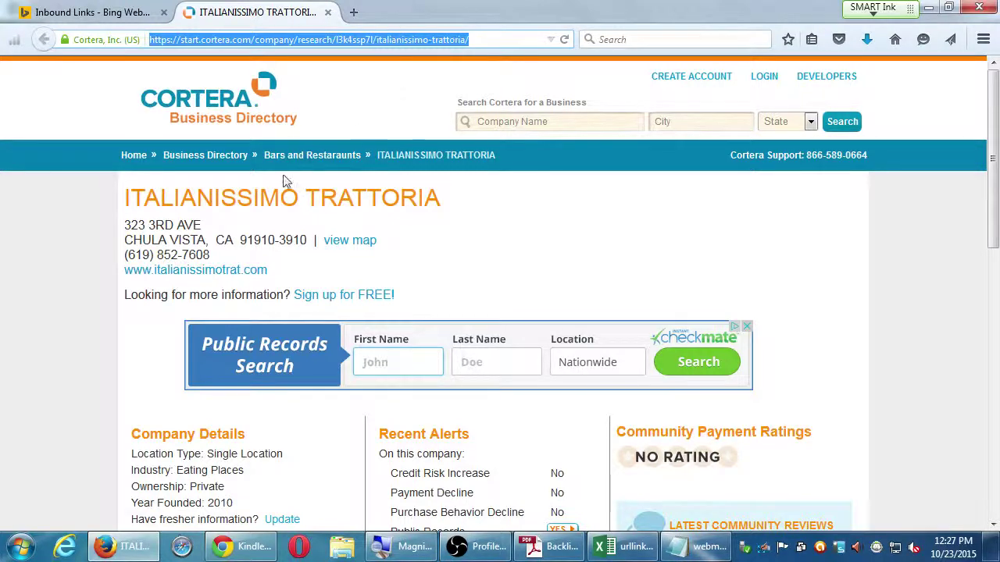
pyautogui.scroll(-4, 61, 280)
pyautogui.scroll(-10, 60, 280)
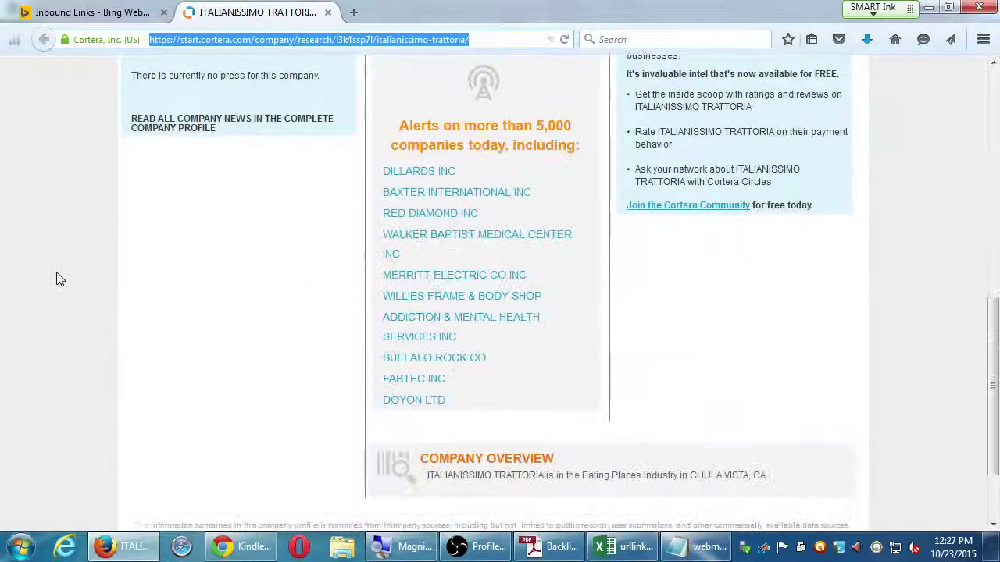
pyautogui.scroll(14, 61, 266)
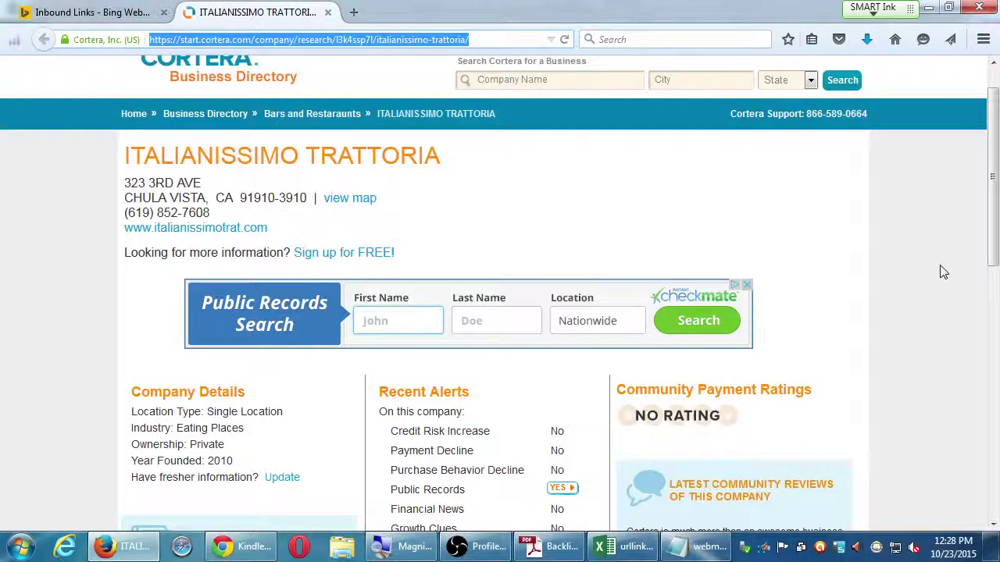
pyautogui.click(876, 115)
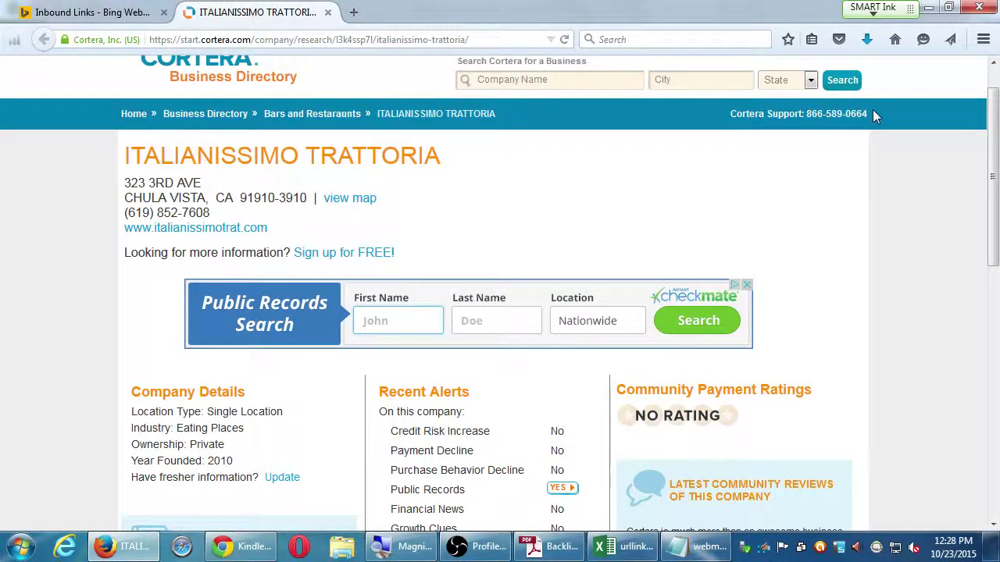
pyautogui.scroll(1, 635, 211)
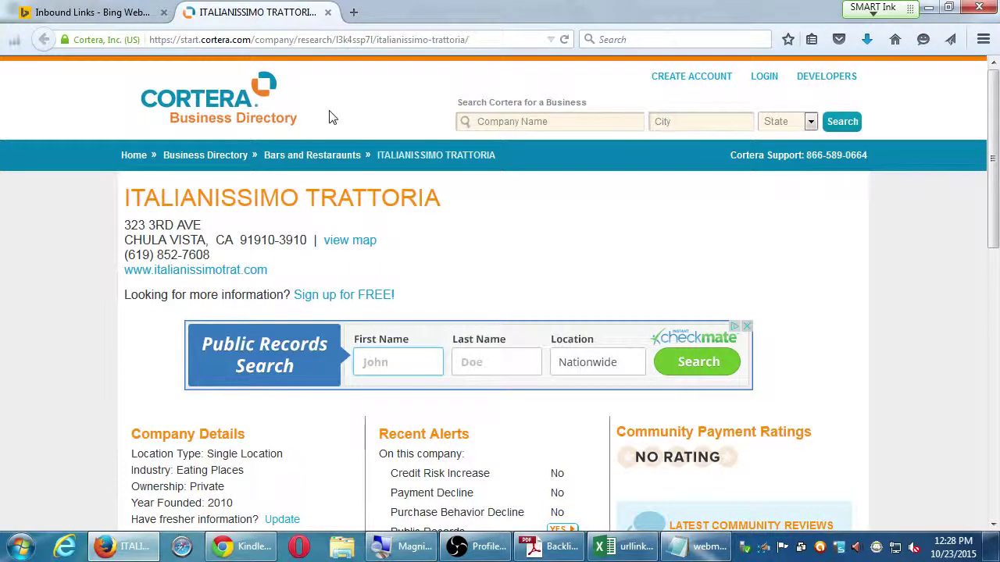
# Step: Switch to the Backlinks Strategy PDF in Adobe Reader and read the "Bad Backlinks" section on page 2
pyautogui.click(556, 547)
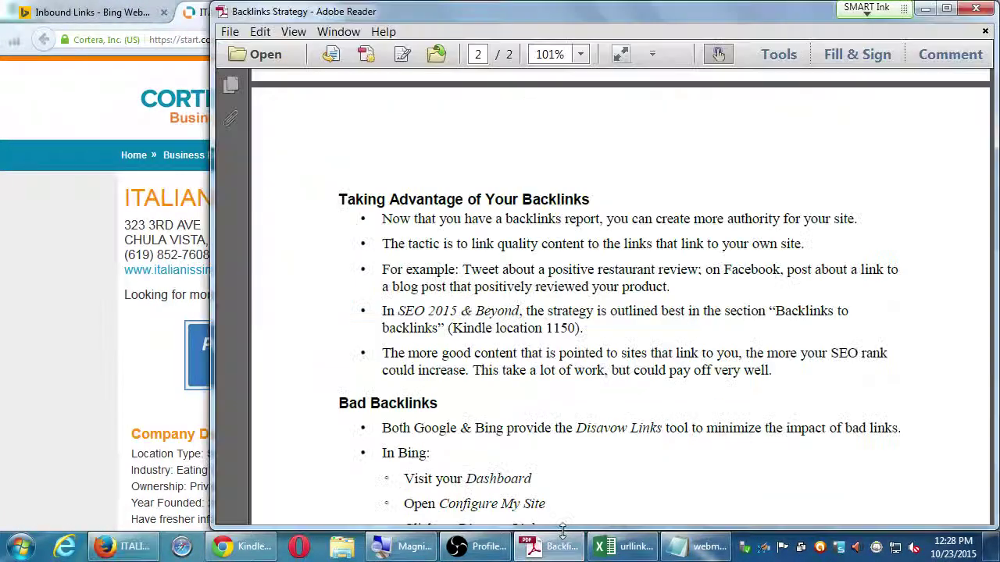
pyautogui.scroll(3, 546, 313)
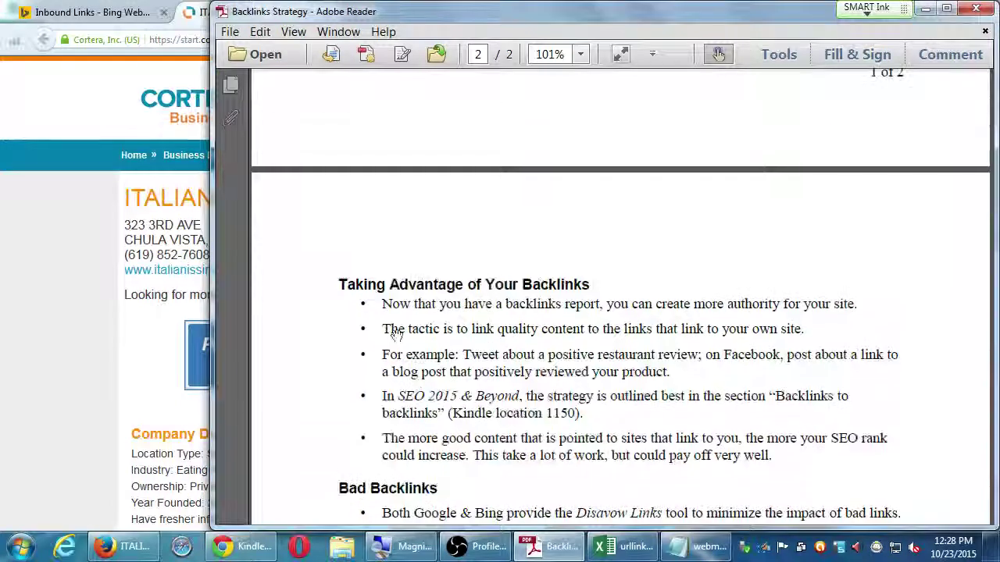
pyautogui.scroll(-10, 492, 305)
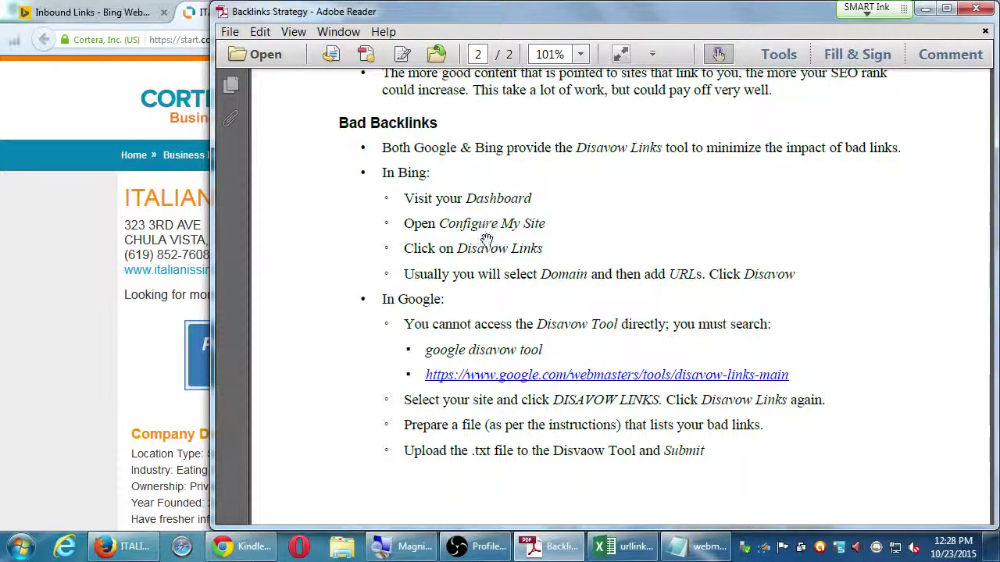
# Step: Return to Bing Webmaster in Firefox, close the Link Details, and open the Disavow Links page for italianissimotrat.com
pyautogui.click(38, 182)
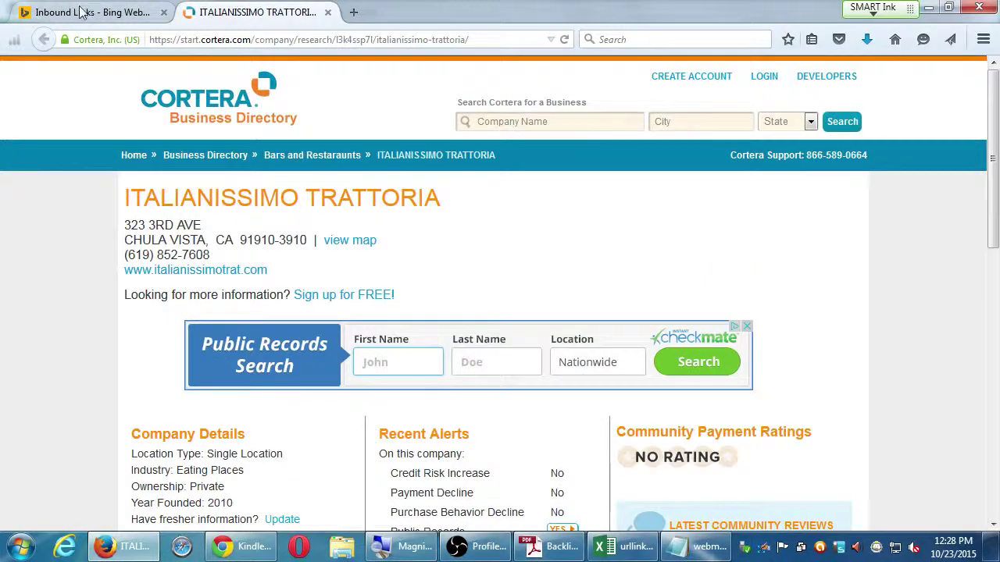
pyautogui.click(86, 11)
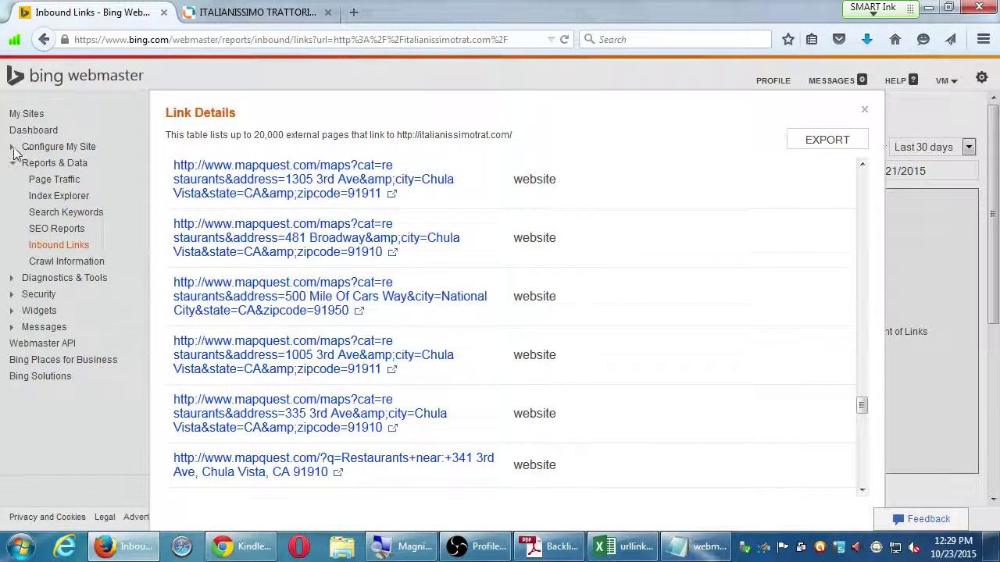
pyautogui.click(865, 111)
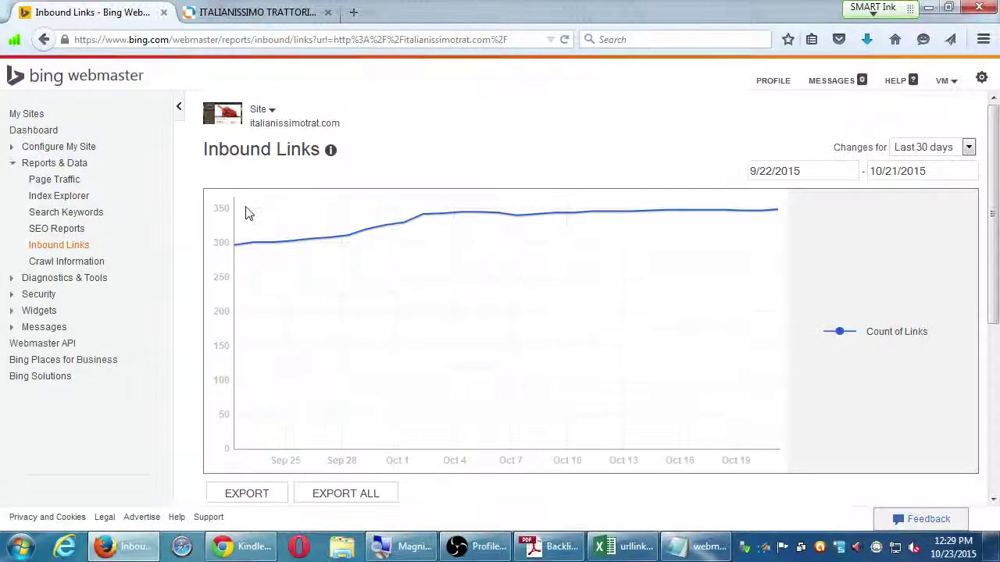
pyautogui.click(16, 147)
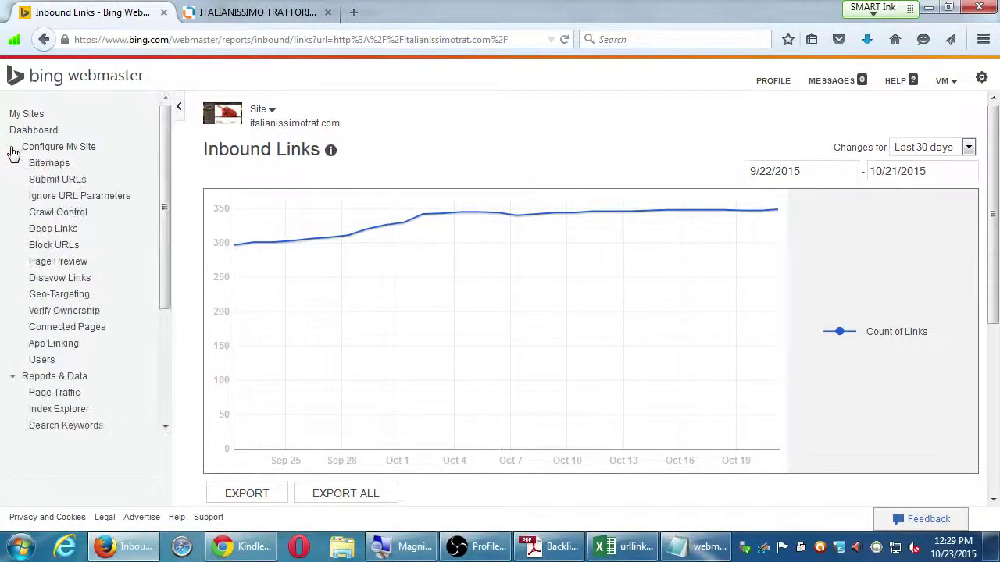
pyautogui.click(51, 280)
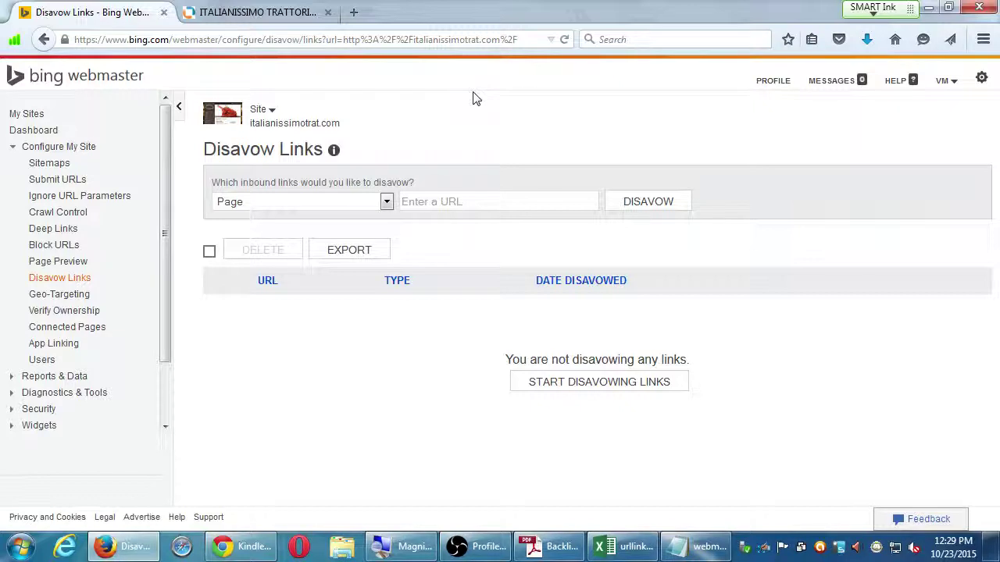
pyautogui.moveTo(333, 153)
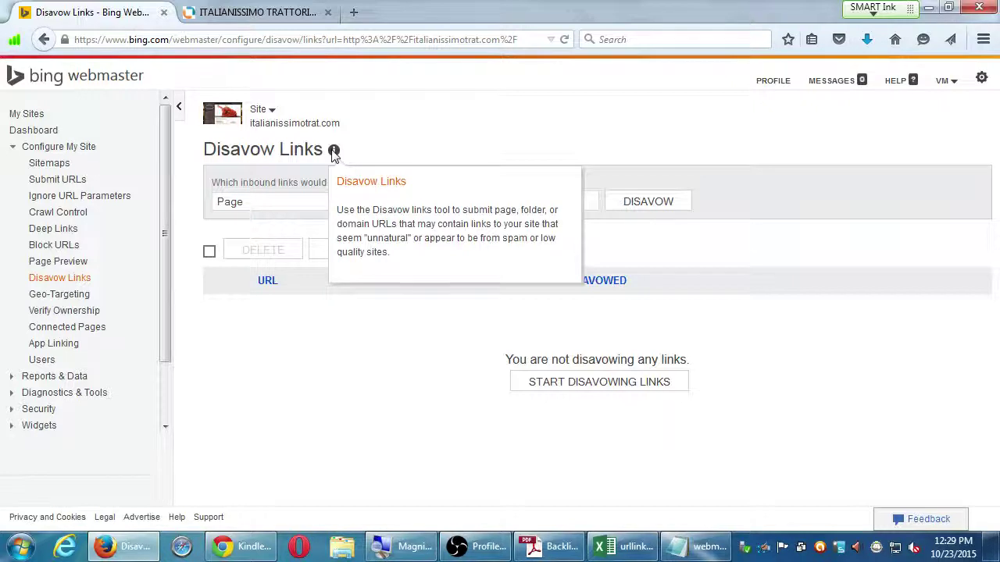
pyautogui.click(438, 202)
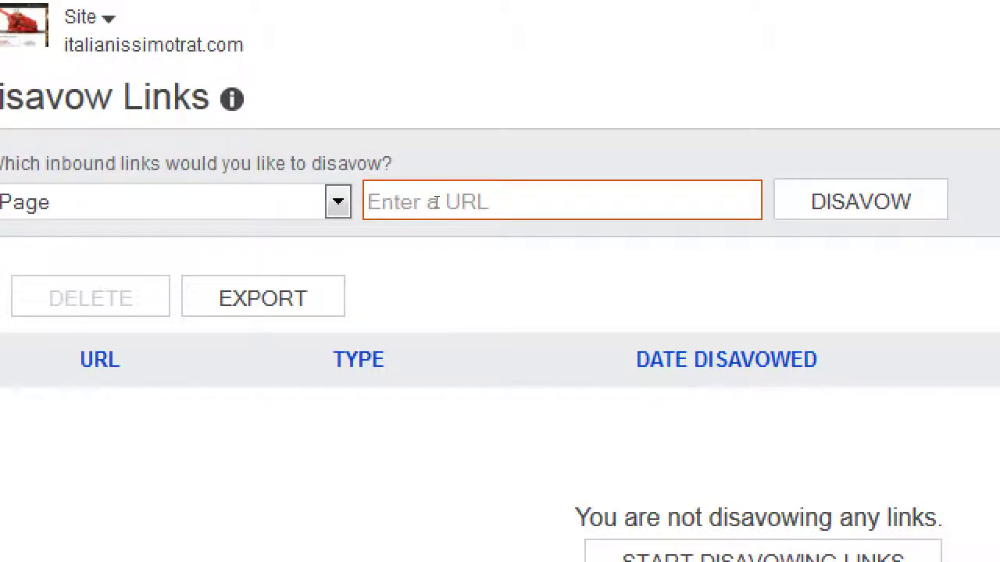
pyautogui.write('http://s')
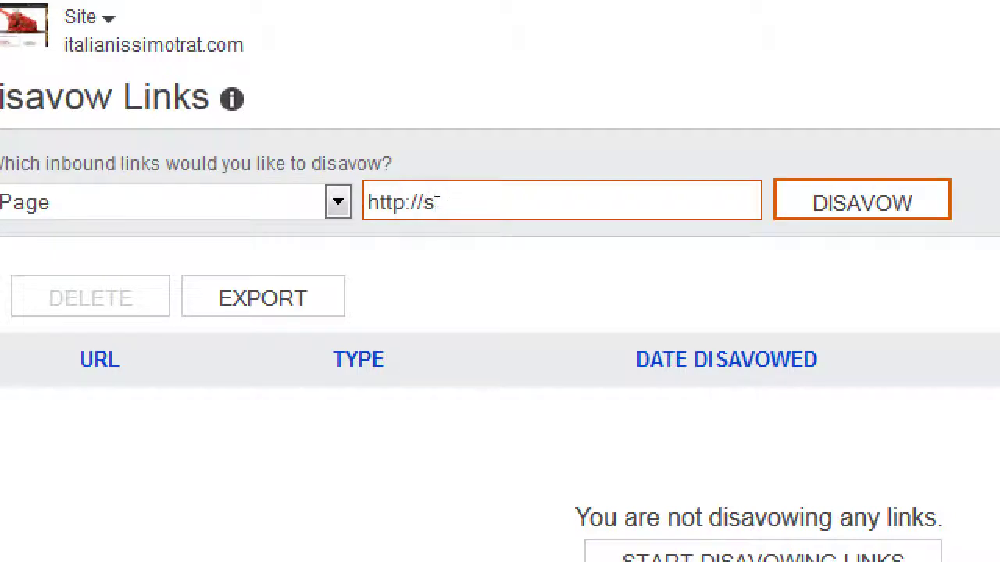
pyautogui.write('pammersite.')
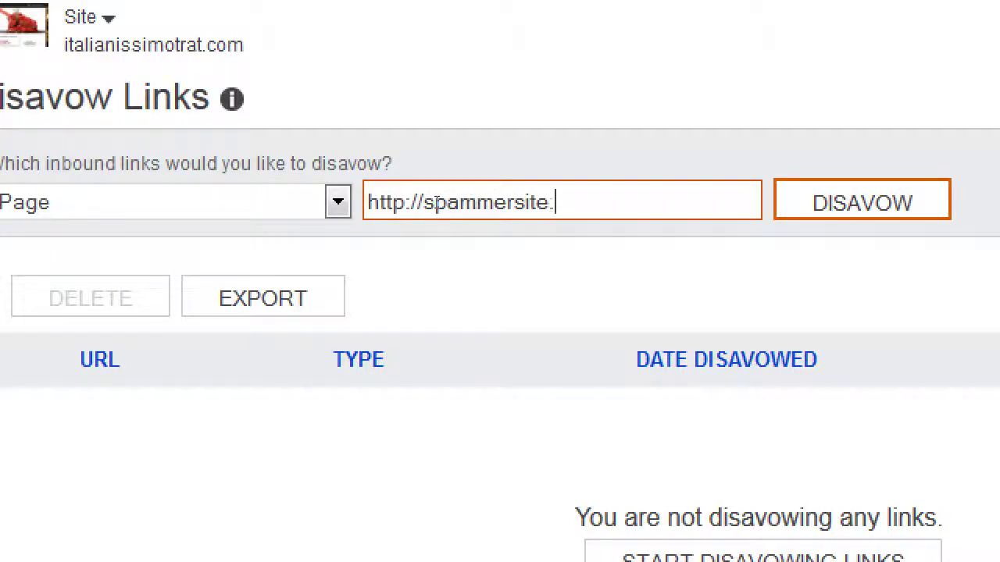
pyautogui.write('com')
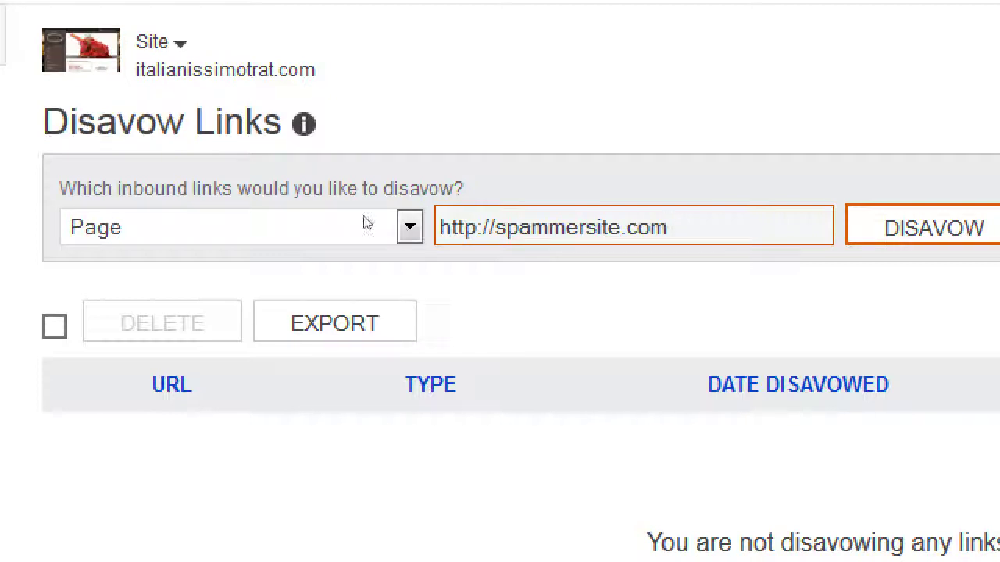
pyautogui.click(367, 223)
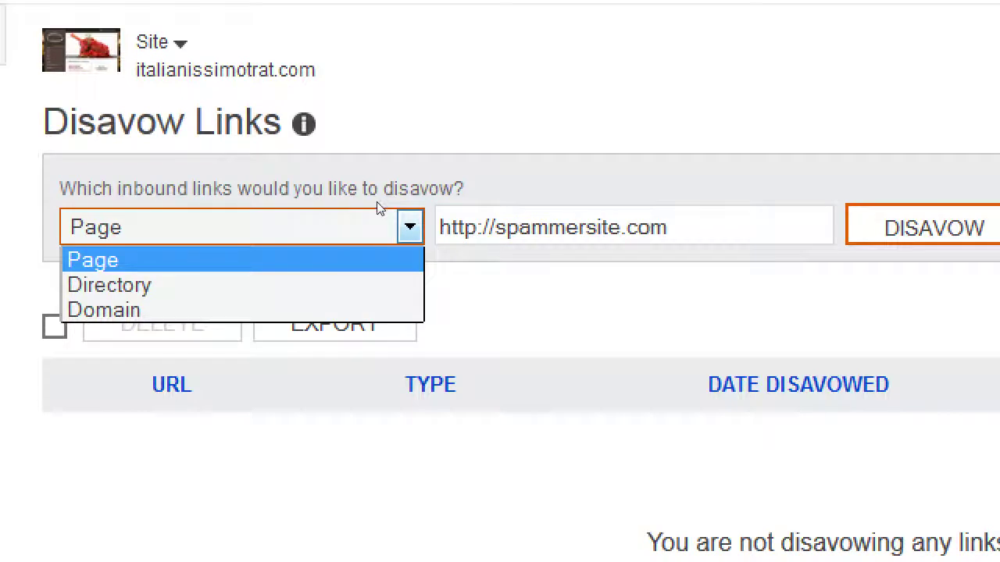
pyautogui.click(438, 251)
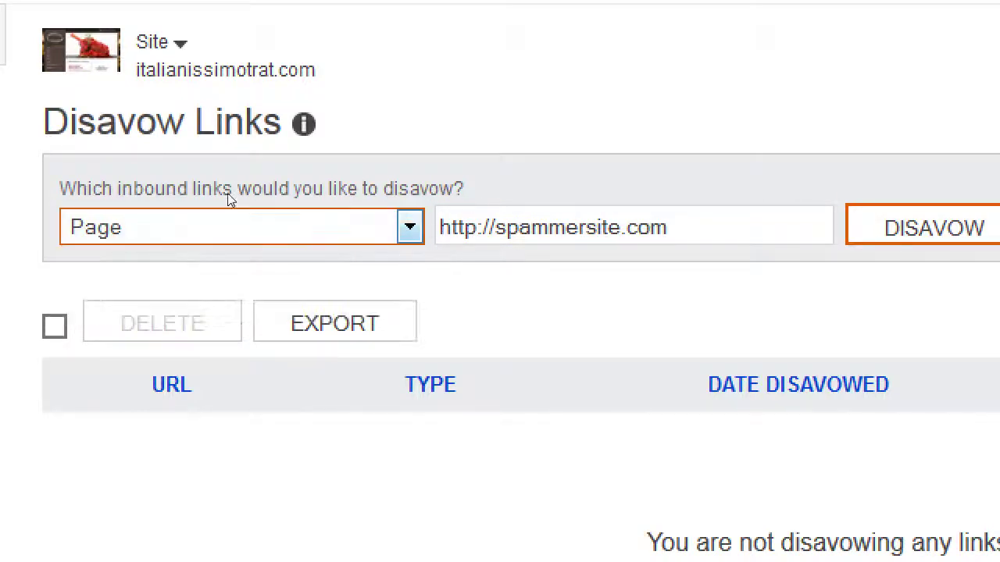
pyautogui.click(554, 208)
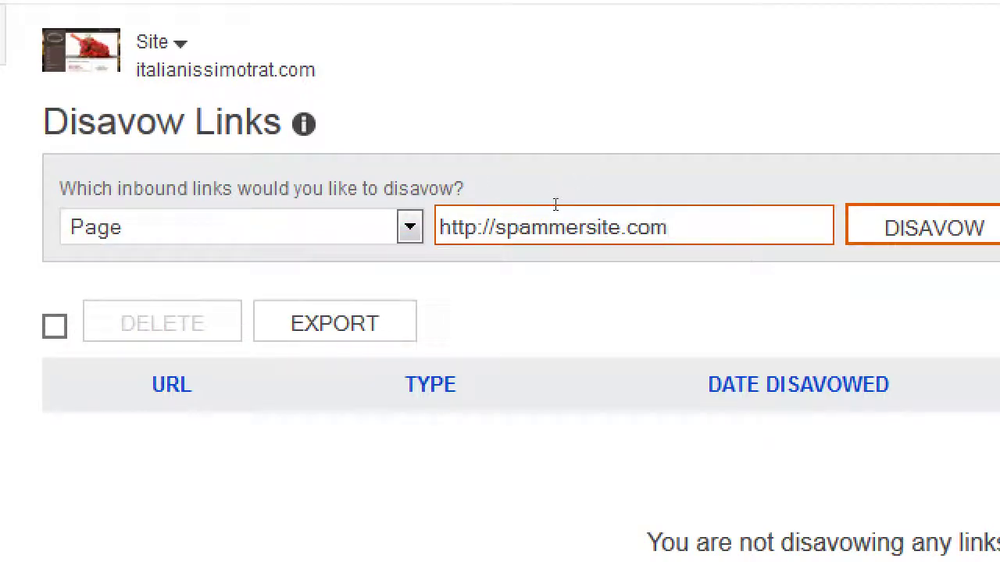
pyautogui.write('/regvie')
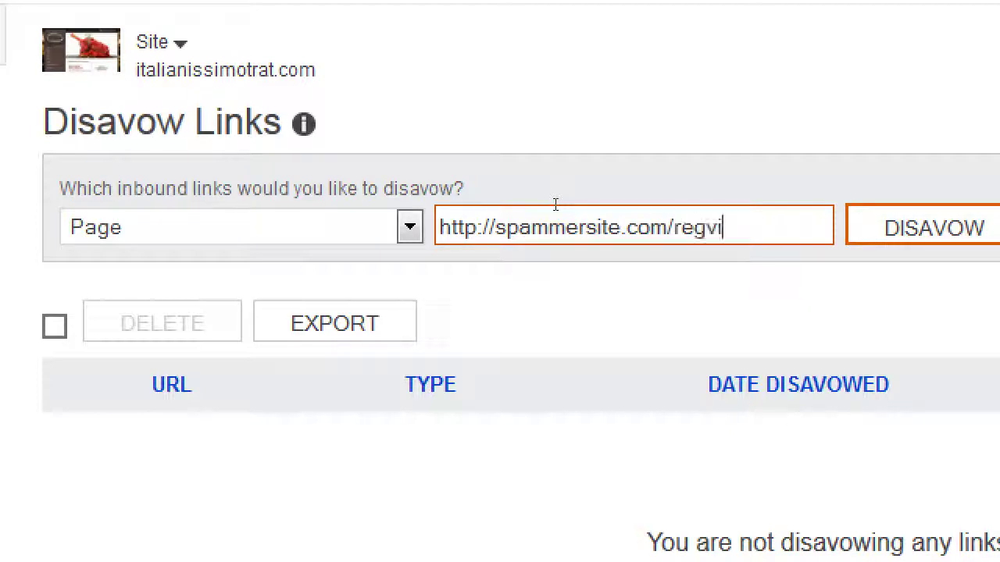
pyautogui.press('BackSpace')
pyautogui.press('BackSpace')
pyautogui.press('BackSpace')
pyautogui.press('BackSpace')
pyautogui.write('view.html')
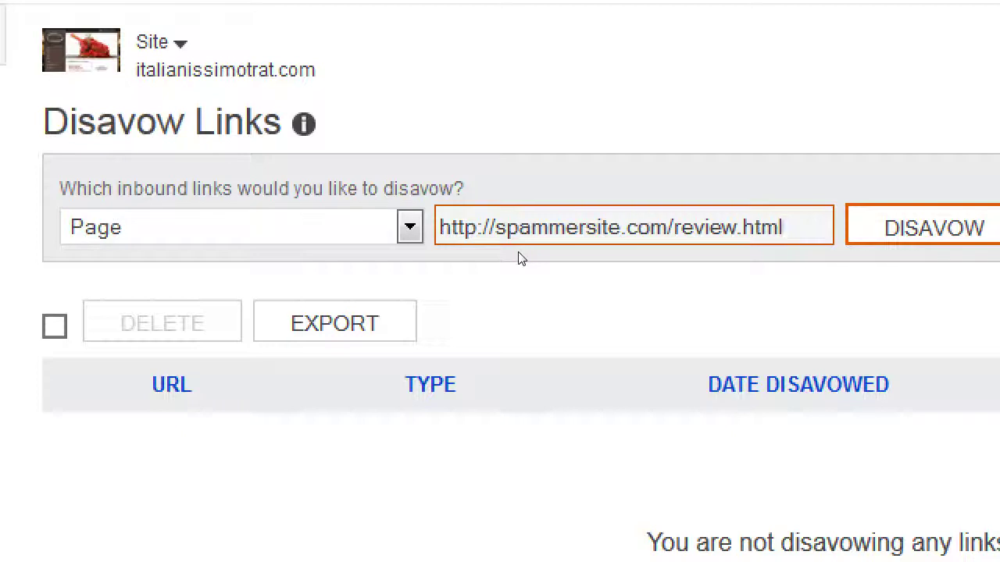
pyautogui.hotkey('shift', 'Left')
pyautogui.hotkey('shift', 'Left')
pyautogui.hotkey('shift', 'Left')
pyautogui.hotkey('shift', 'Left')
pyautogui.hotkey('shift', 'Left')
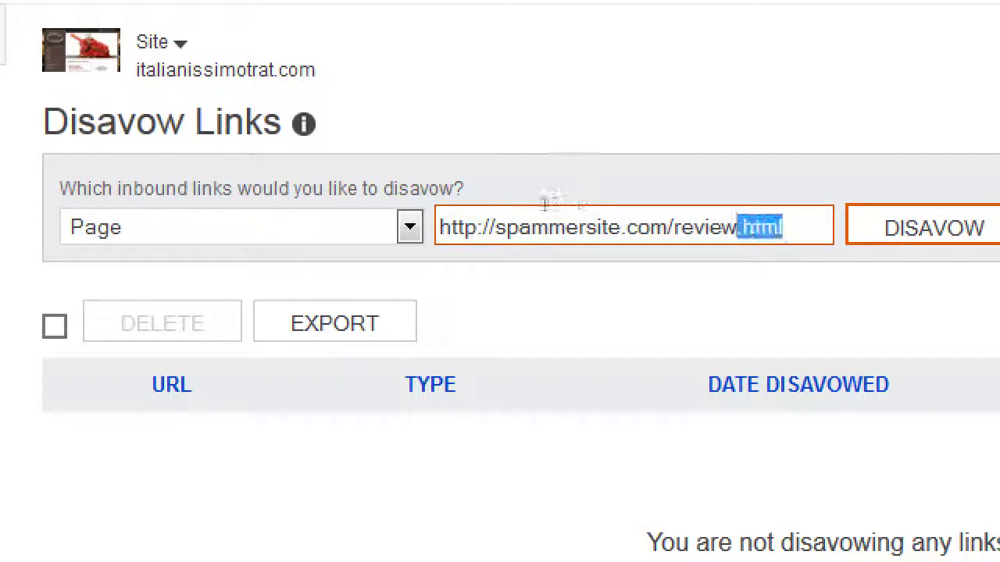
pyautogui.hotkey('shift', 'Left')
pyautogui.hotkey('shift', 'Left')
pyautogui.hotkey('shift', 'Left')
pyautogui.hotkey('shift', 'Left')
pyautogui.hotkey('shift', 'Left')
pyautogui.hotkey('shift', 'Left')
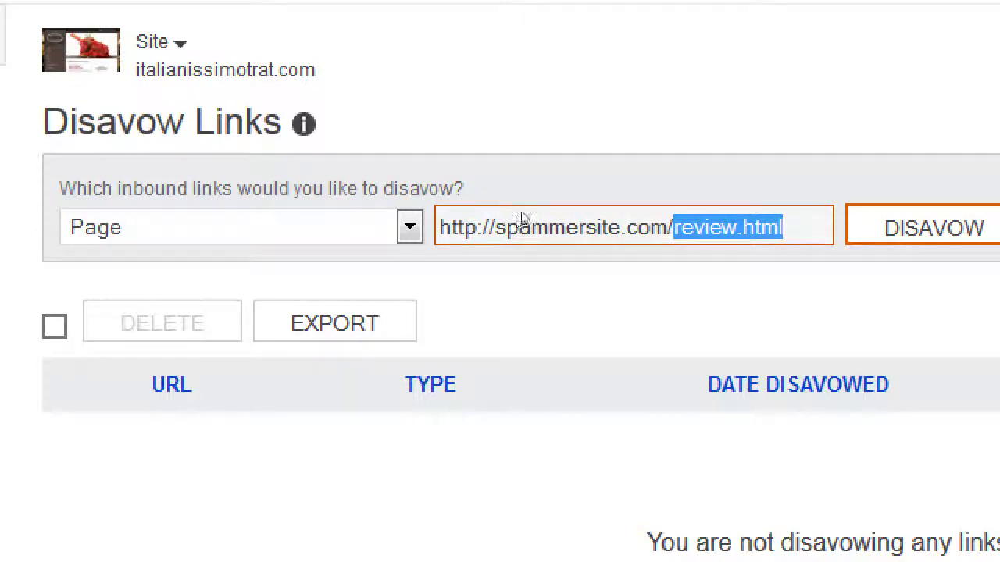
pyautogui.press('Left')
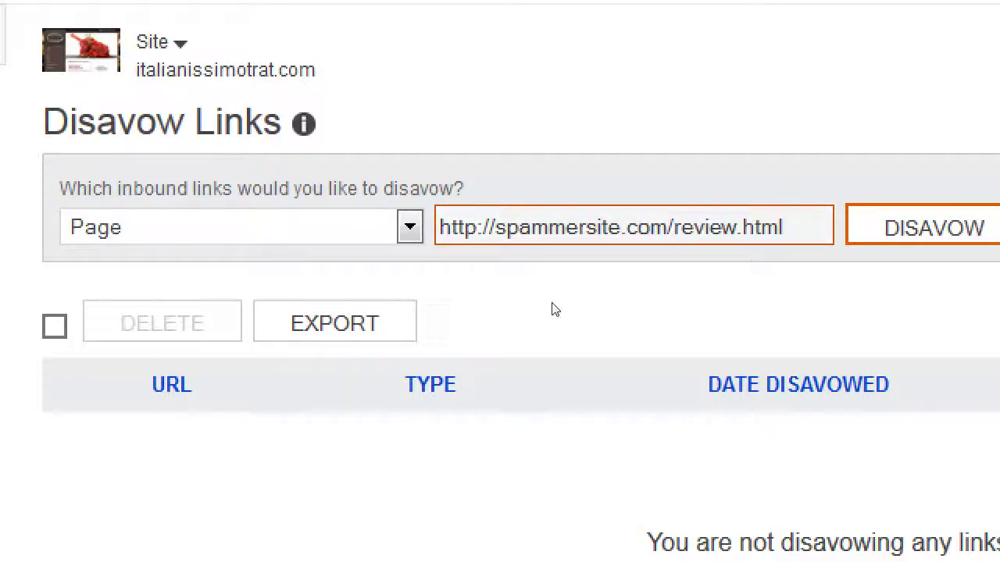
pyautogui.write('blog/')
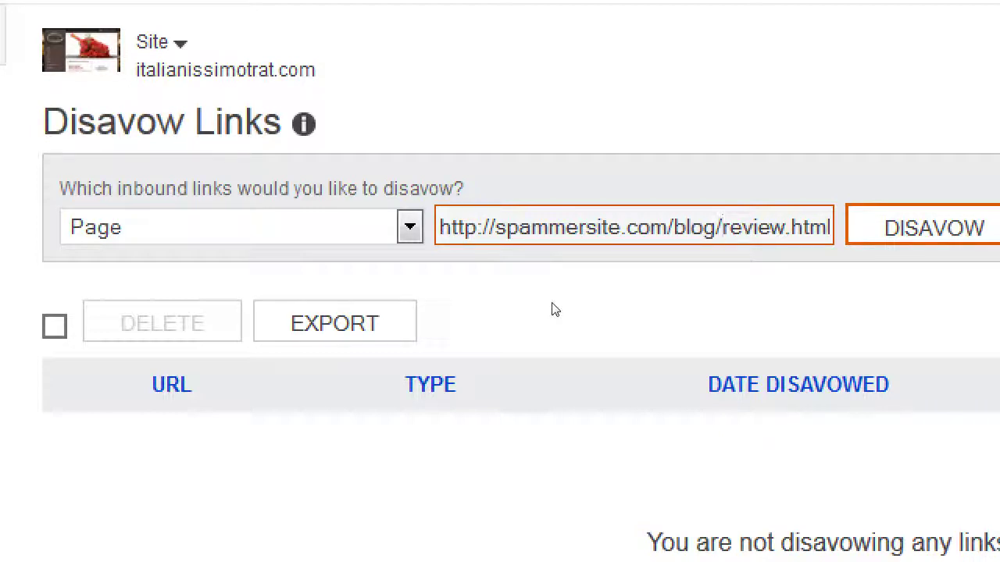
pyautogui.hotkey('shift', 'End')
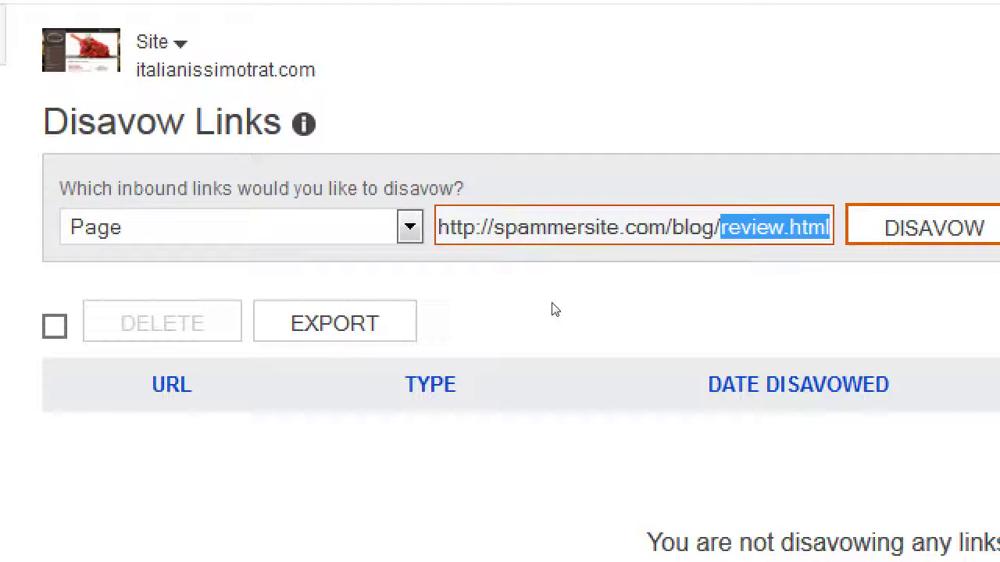
pyautogui.press('Delete')
pyautogui.click(330, 210)
pyautogui.press('Down')
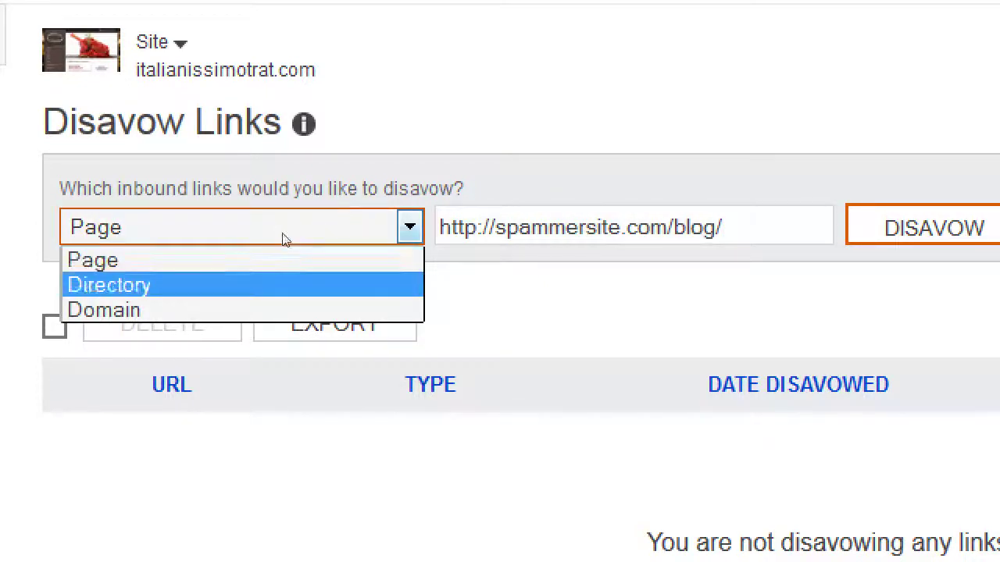
pyautogui.press('Return')
pyautogui.press('Tab')
# Step: Remove the blog folder name from the sample URL and set the disavow type to Domain
pyautogui.doubleClick(691, 226)
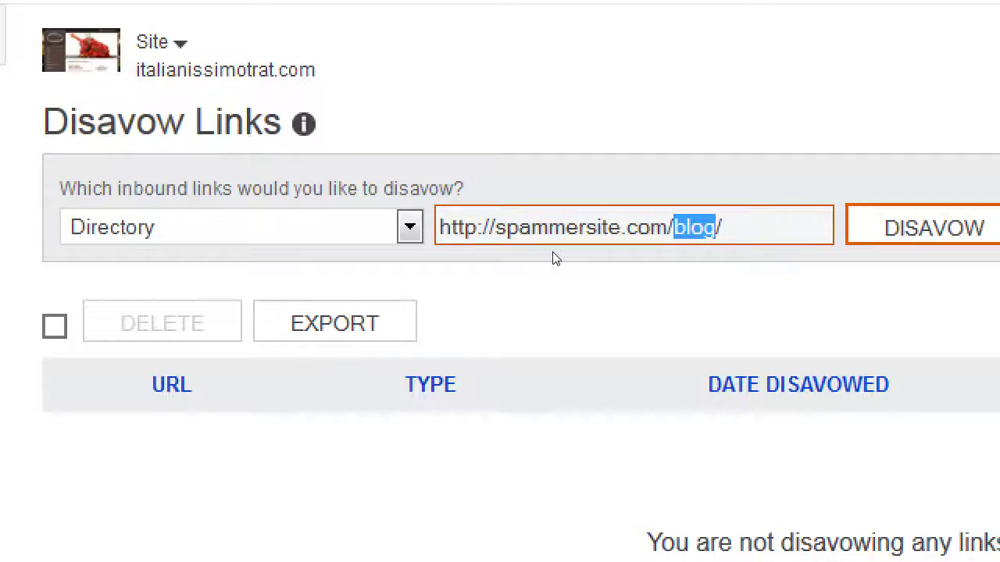
pyautogui.press('BackSpace')
pyautogui.hotkey('shift', 'Tab')
pyautogui.hotkey('alt', 'Down')
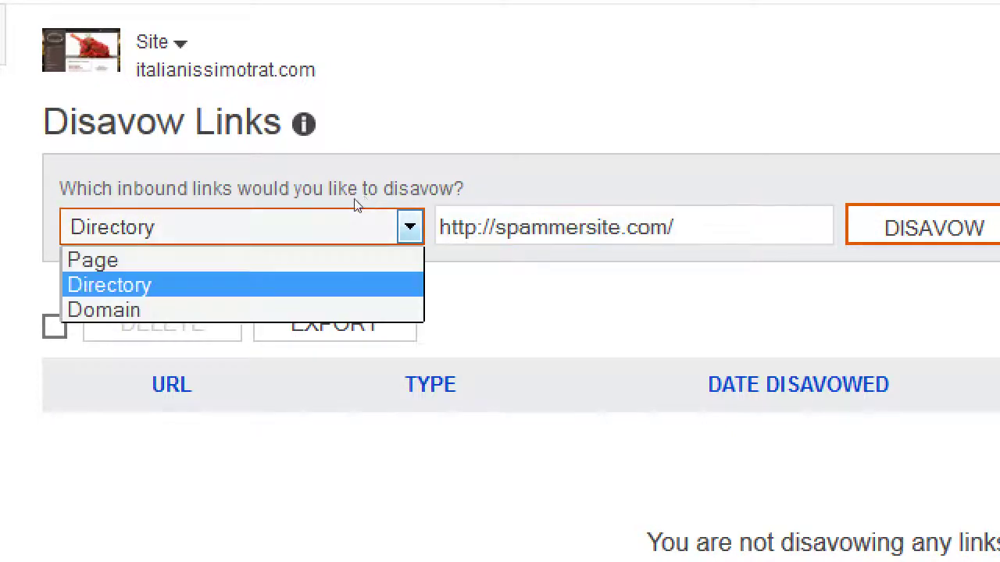
pyautogui.press('Down')
pyautogui.press('Return')
pyautogui.click(437, 222)
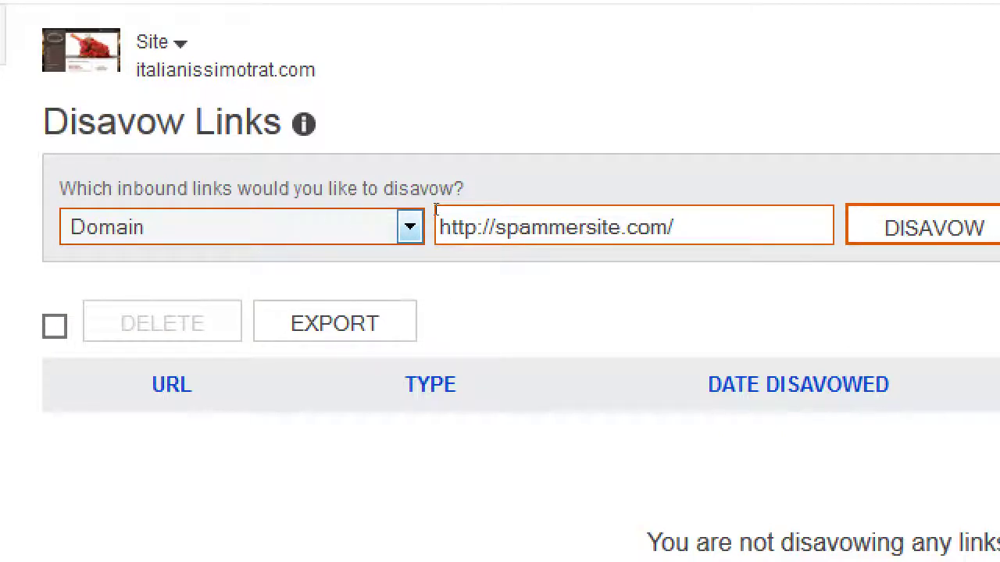
pyautogui.click(441, 208)
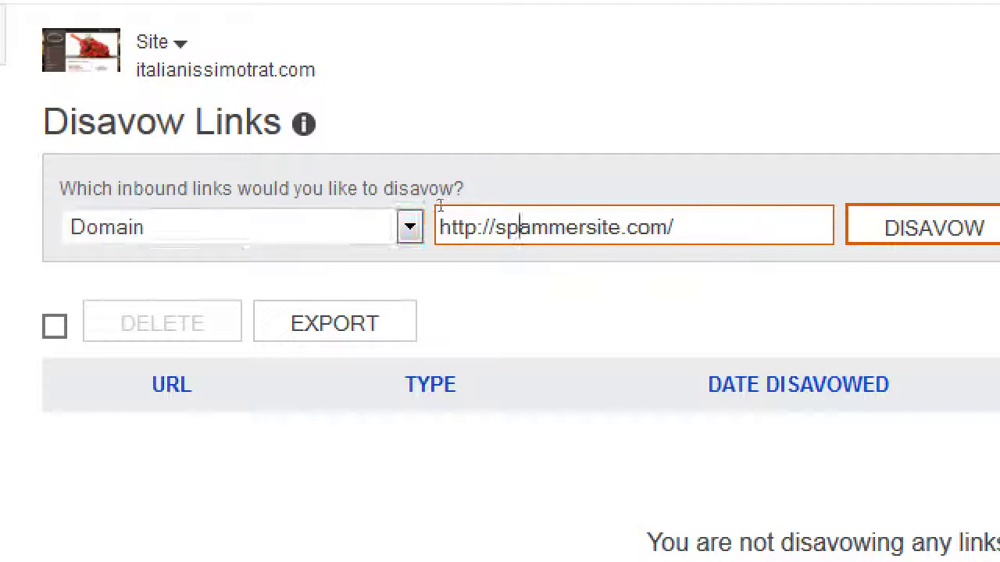
pyautogui.press('Left')
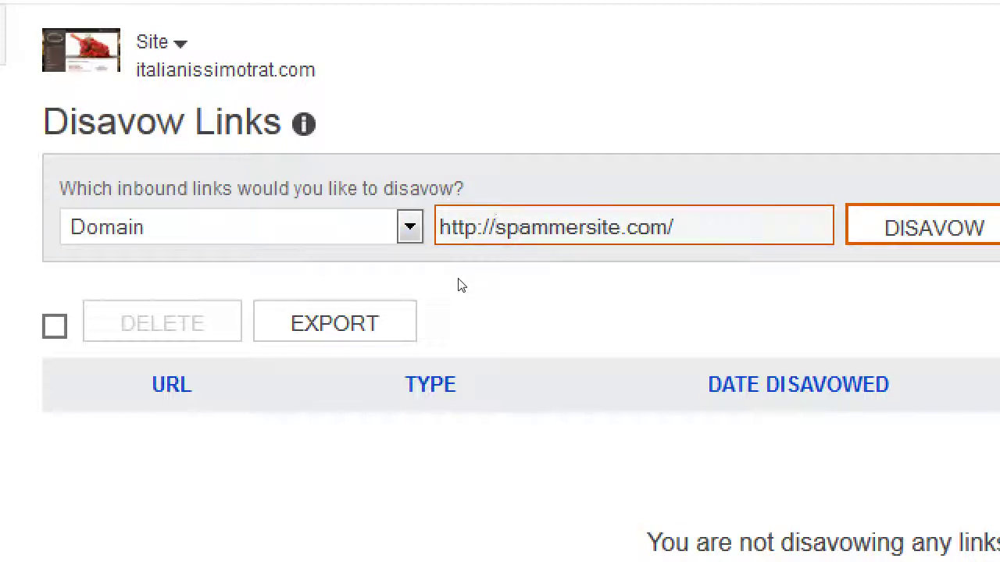
pyautogui.write('ads.')
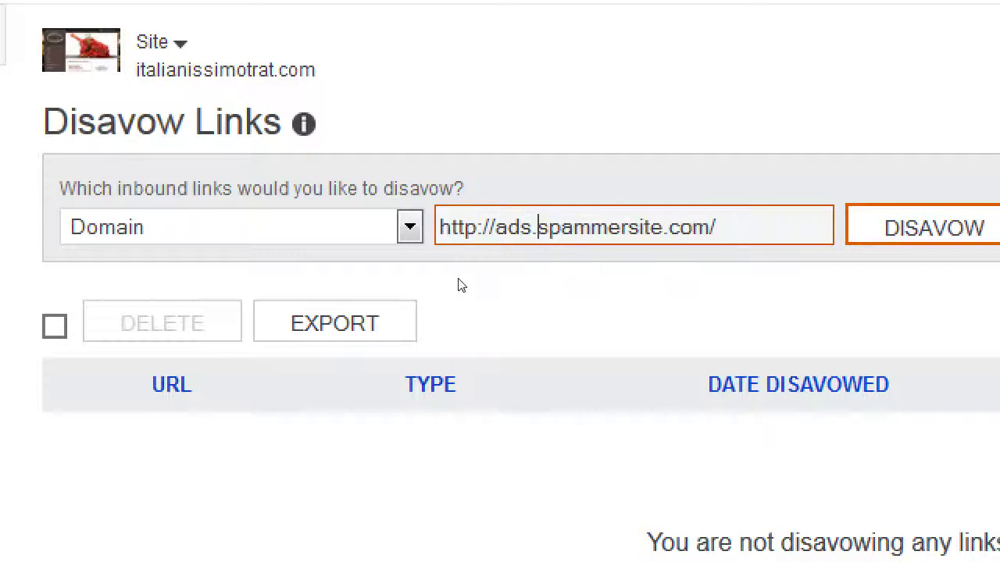
pyautogui.press('BackSpace')
pyautogui.press('BackSpace')
pyautogui.press('BackSpace')
pyautogui.press('BackSpace')
pyautogui.write('http:/')
pyautogui.press('End')
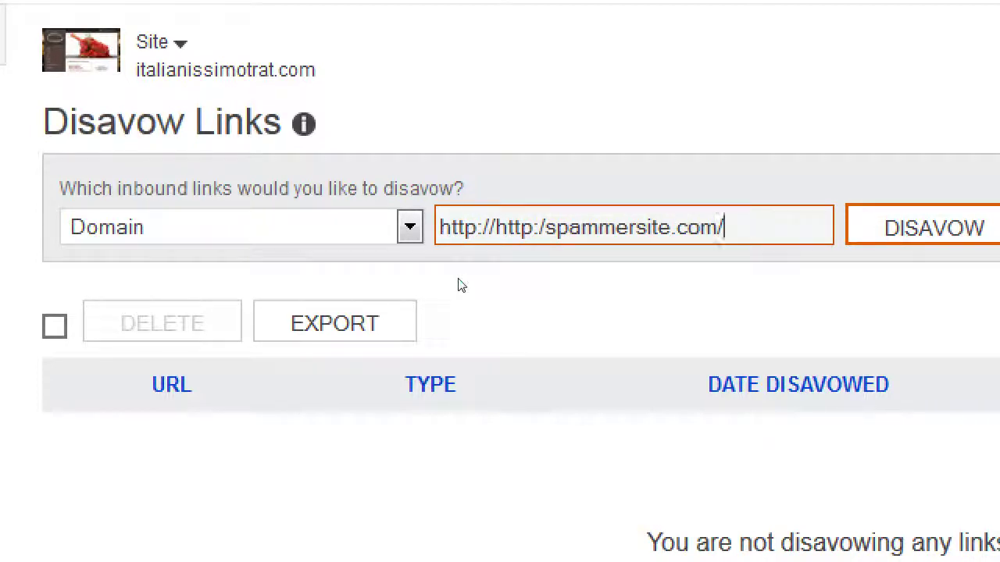
pyautogui.press('Left')
pyautogui.press('Left')
pyautogui.press('Left')
pyautogui.press('Left')
pyautogui.press('Left')
pyautogui.press('Left')
pyautogui.press('Left')
pyautogui.press('Left')
pyautogui.press('Left')
pyautogui.press('Left')
pyautogui.press('Left')
pyautogui.press('Left')
pyautogui.press('Left')
pyautogui.press('Left')
pyautogui.press('Left')
pyautogui.press('Left')
pyautogui.press('BackSpace')
pyautogui.press('BackSpace')
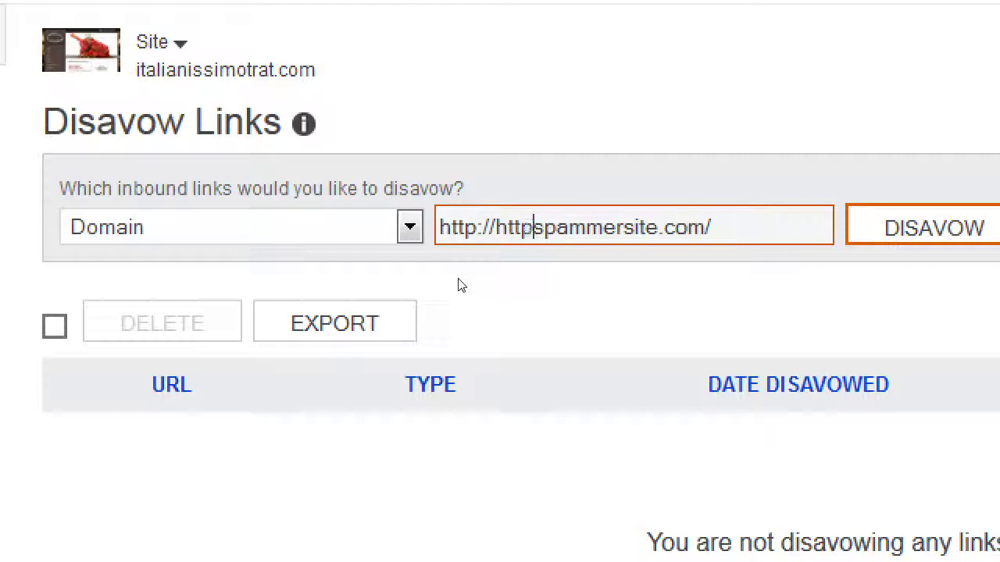
pyautogui.press('BackSpace')
pyautogui.press('BackSpace')
pyautogui.press('BackSpace')
pyautogui.press('BackSpace')
pyautogui.write('blog')
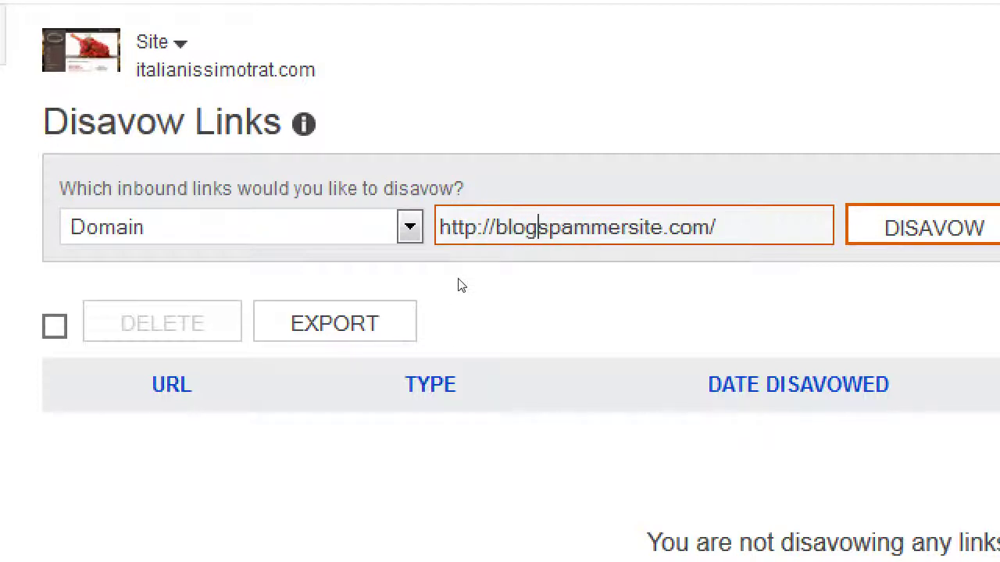
pyautogui.press('BackSpace')
pyautogui.press('BackSpace')
pyautogui.press('BackSpace')
pyautogui.press('BackSpace')
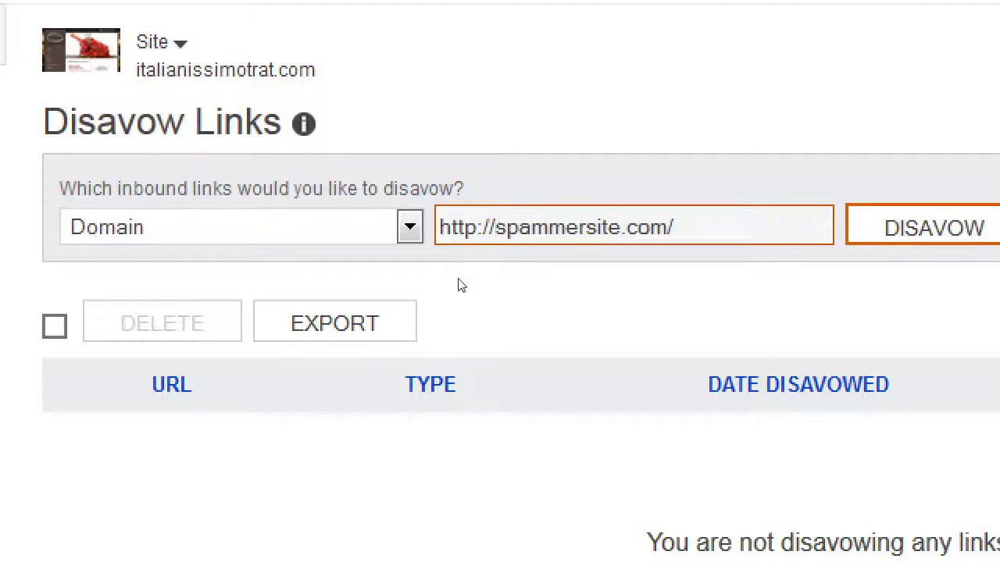
pyautogui.write('reviews.')
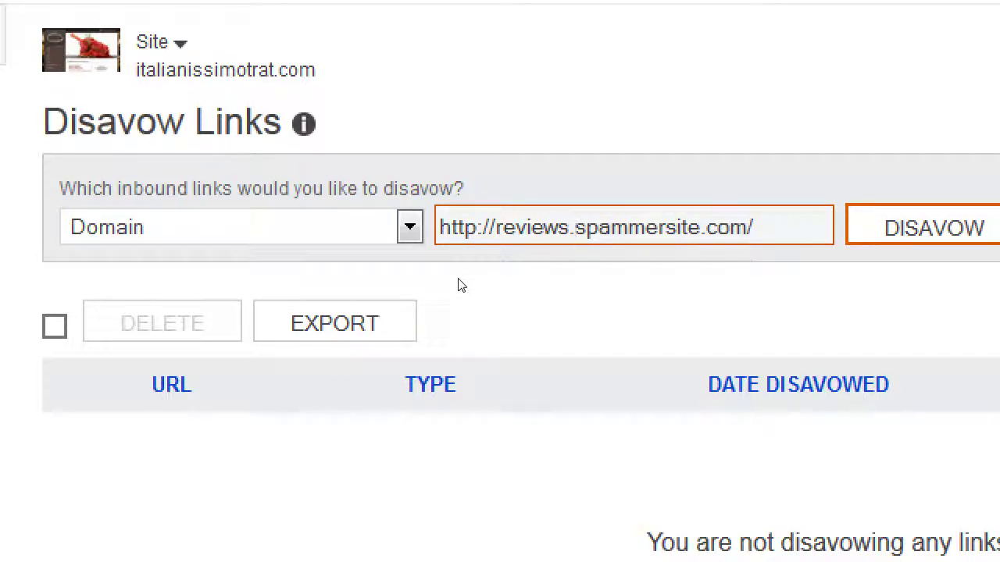
pyautogui.press('BackSpace')
pyautogui.press('BackSpace')
pyautogui.press('BackSpace')
pyautogui.press('BackSpace')
pyautogui.press('BackSpace')
pyautogui.press('BackSpace')
pyautogui.press('BackSpace')
pyautogui.press('BackSpace')
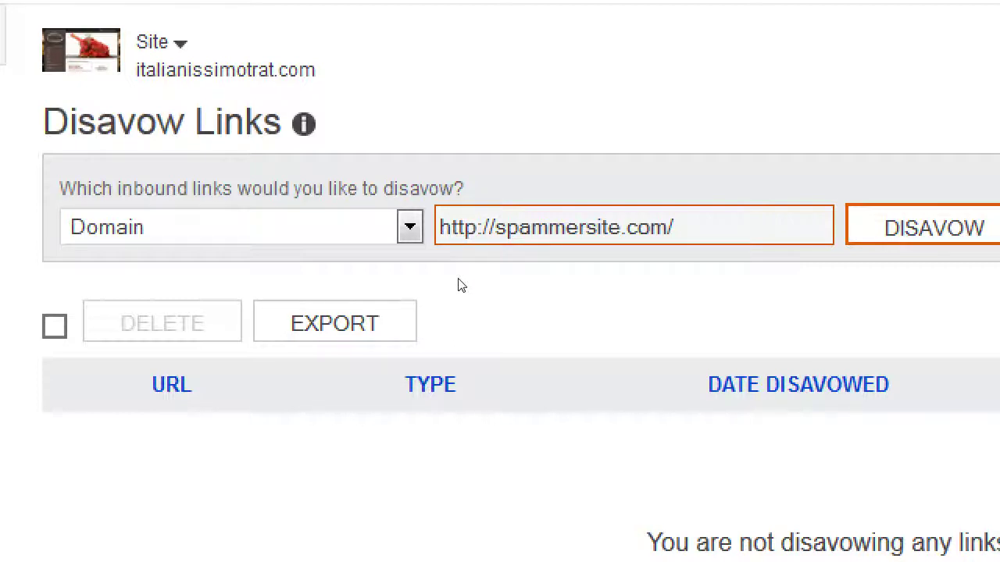
# Step: Switch to the Excel link list, copy the start.cortera.com URL in row 203, and return to Bing Webmaster in Firefox
pyautogui.hotkey('alt', 'Tab')
pyautogui.hotkey('alt', 'Tab')
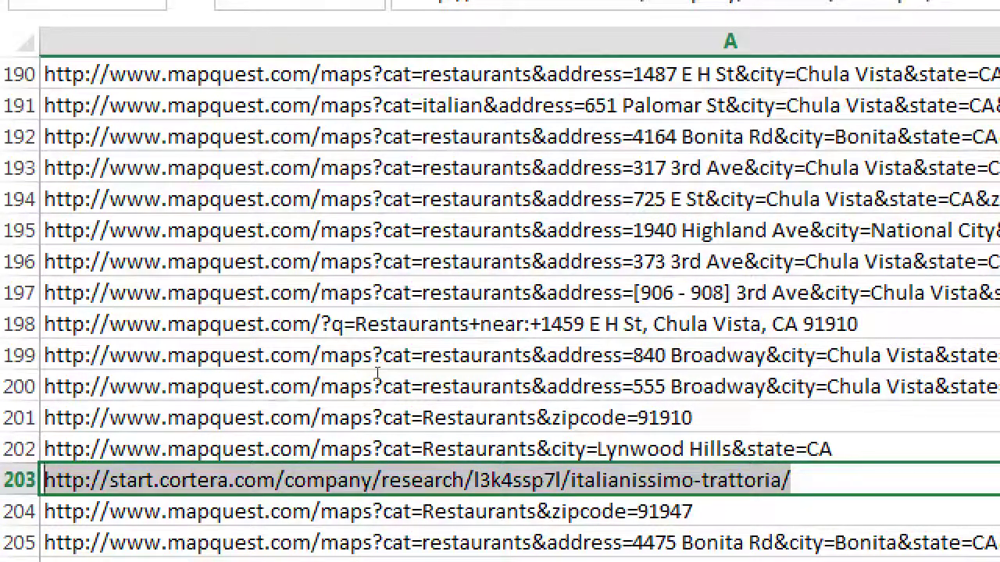
pyautogui.hotkey('shift', 'F10')
pyautogui.press('Down')
pyautogui.press('Down')
pyautogui.press('Return')
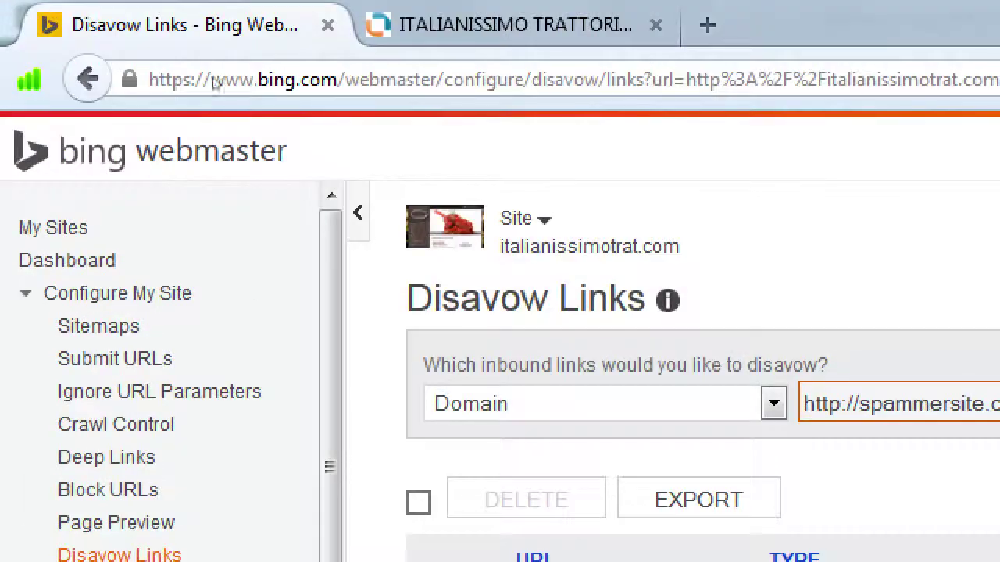
# Step: Set the disavow type to Directory and replace the sample URL with the copied Cortera link
pyautogui.hotkey('alt', 'Down')
pyautogui.press('Up')
pyautogui.press('Up')
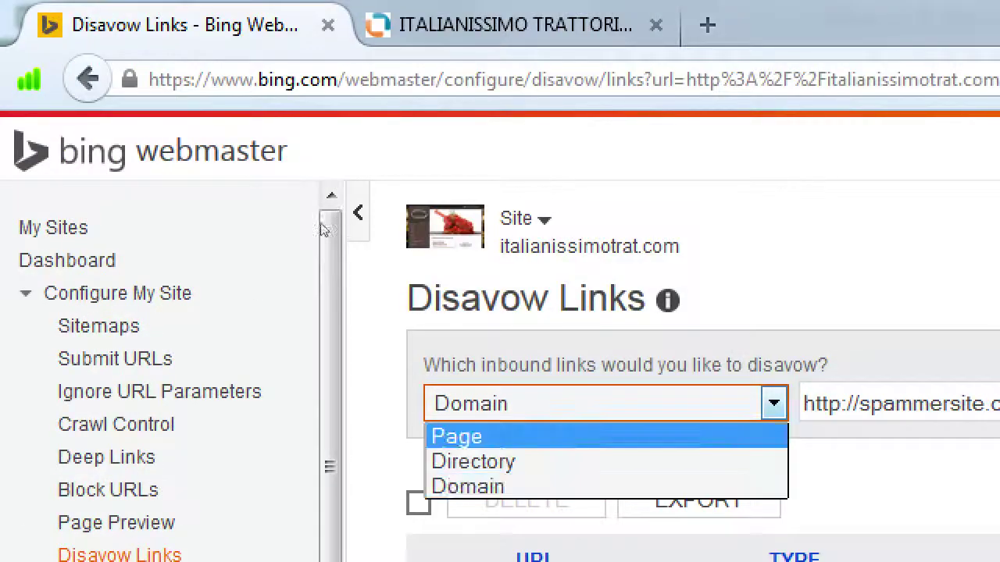
pyautogui.press('Down')
pyautogui.press('Return')
pyautogui.press('Tab')
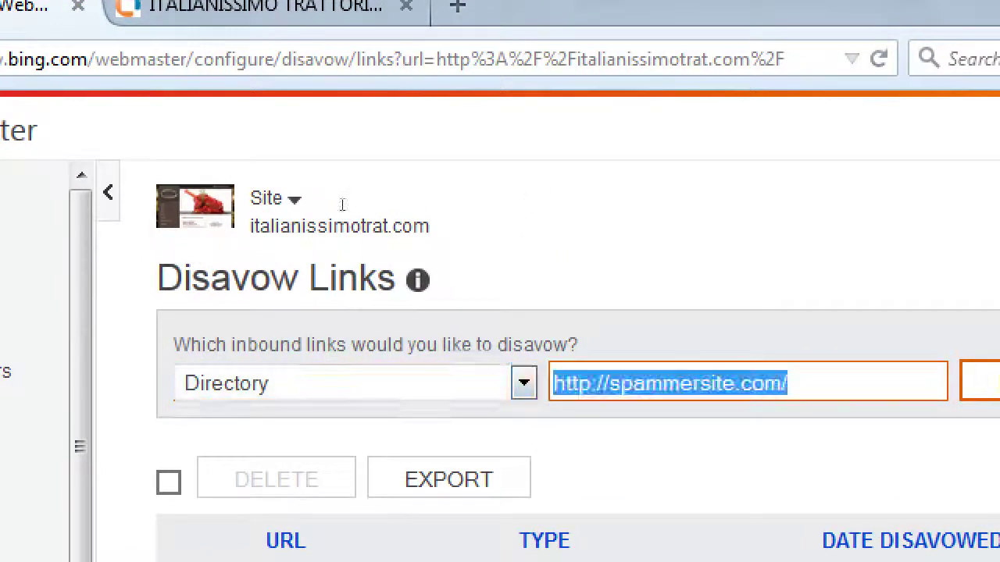
pyautogui.hotkey('ctrl', 'v')
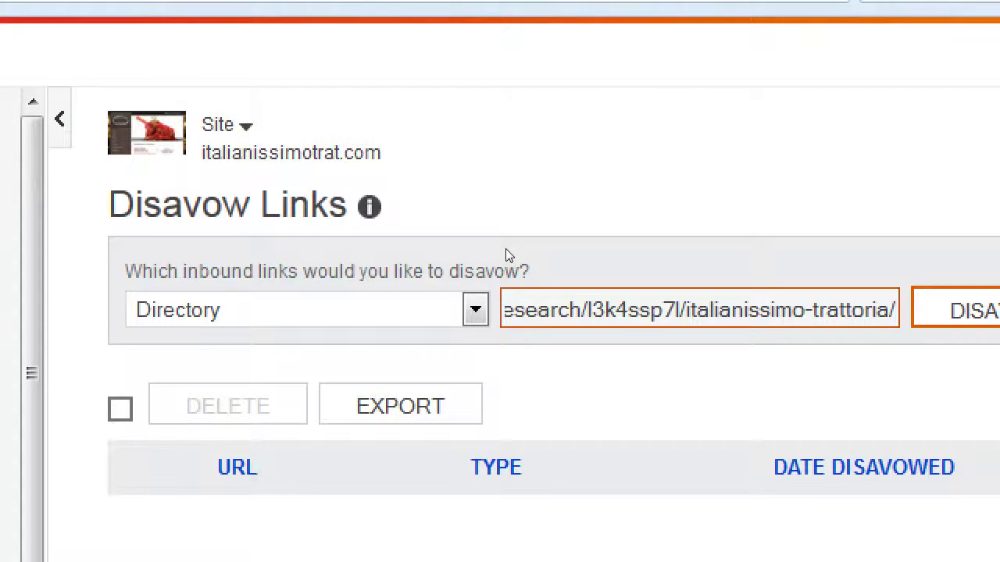
pyautogui.press('BackSpace')
pyautogui.press('BackSpace')
pyautogui.press('BackSpace')
pyautogui.press('BackSpace')
pyautogui.press('BackSpace')
pyautogui.press('BackSpace')
pyautogui.press('BackSpace')
pyautogui.press('BackSpace')
pyautogui.press('BackSpace')
pyautogui.press('BackSpace')
pyautogui.press('BackSpace')
pyautogui.press('BackSpace')
pyautogui.press('BackSpace')
pyautogui.press('BackSpace')
pyautogui.press('BackSpace')
pyautogui.press('BackSpace')
pyautogui.press('BackSpace')
pyautogui.press('BackSpace')
pyautogui.press('BackSpace')
pyautogui.press('BackSpace')
pyautogui.press('BackSpace')
pyautogui.press('BackSpace')
pyautogui.press('BackSpace')
pyautogui.press('BackSpace')
pyautogui.press('BackSpace')
pyautogui.press('BackSpace')
pyautogui.press('BackSpace')
pyautogui.press('BackSpace')
pyautogui.press('BackSpace')
pyautogui.press('BackSpace')
pyautogui.press('BackSpace')
pyautogui.press('BackSpace')
pyautogui.press('BackSpace')
pyautogui.press('BackSpace')
pyautogui.press('BackSpace')
pyautogui.press('BackSpace')
pyautogui.press('BackSpace')
pyautogui.press('BackSpace')
pyautogui.press('BackSpace')
pyautogui.press('BackSpace')
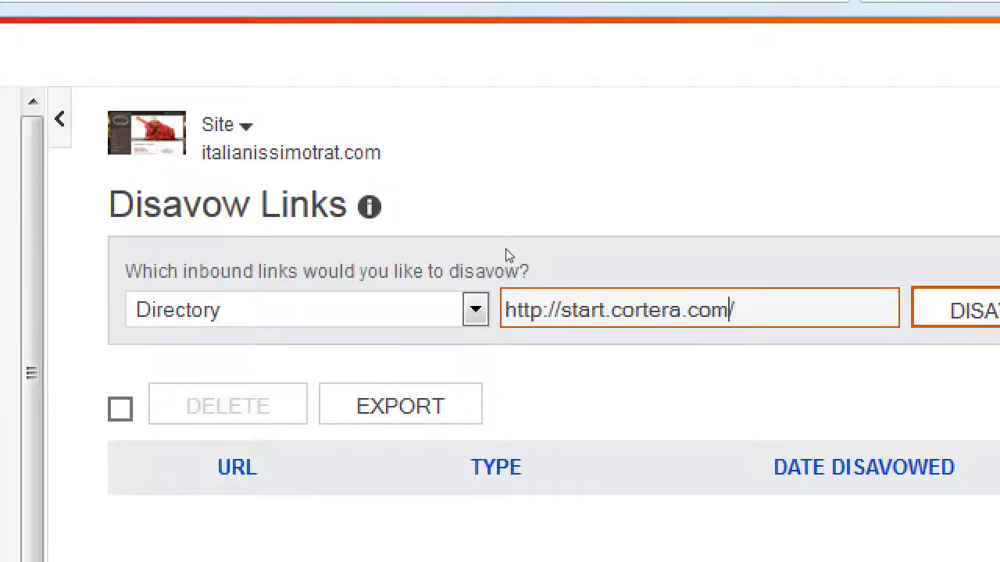
pyautogui.hotkey('ctrl', 'Left')
pyautogui.hotkey('ctrl', 'Left')
pyautogui.press('Left')
pyautogui.press('Right')
pyautogui.press('BackSpace')
pyautogui.press('BackSpace')
pyautogui.press('BackSpace')
pyautogui.press('BackSpace')
pyautogui.press('BackSpace')
pyautogui.press('BackSpace')
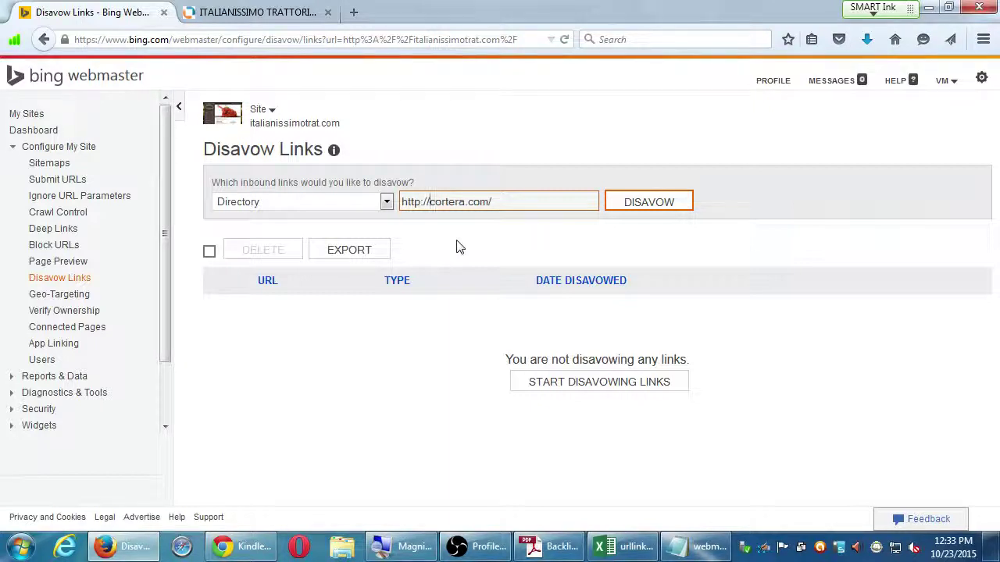
# Step: Close the Cortera page tab and review the "good" and "bad" links entries in the Notepad webmaster to-do list
pyautogui.click(330, 13)
pyautogui.click(536, 549)
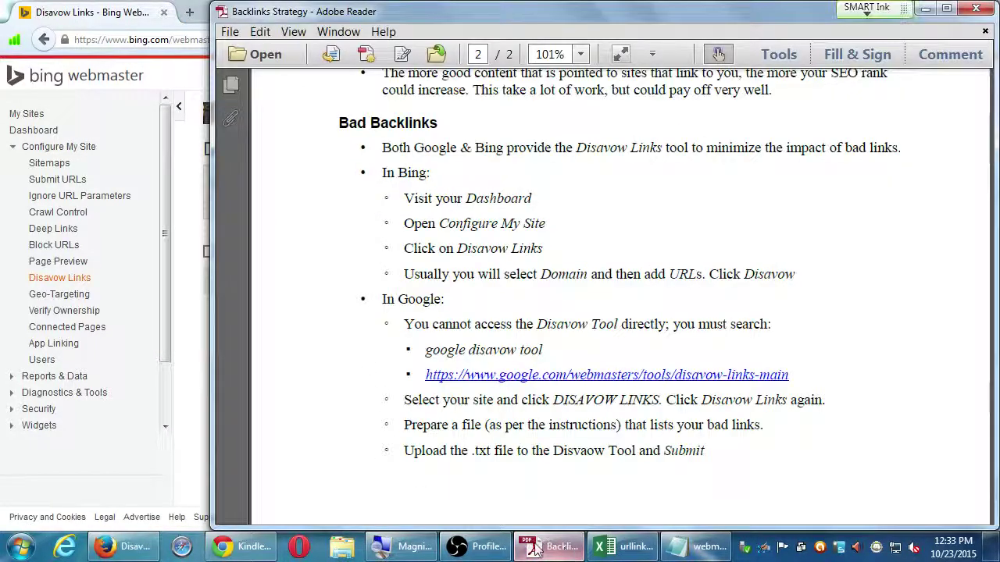
pyautogui.click(621, 547)
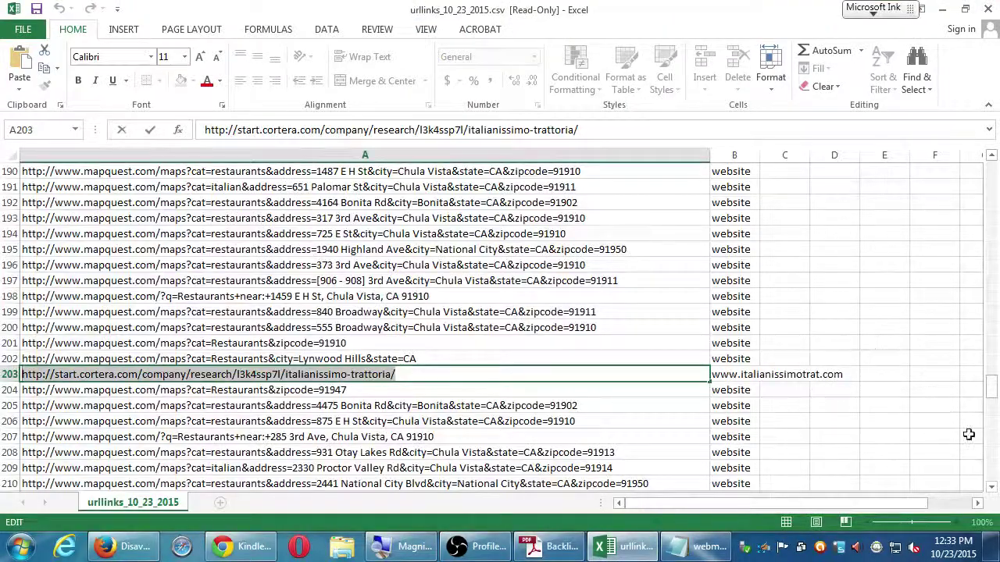
pyautogui.click(692, 546)
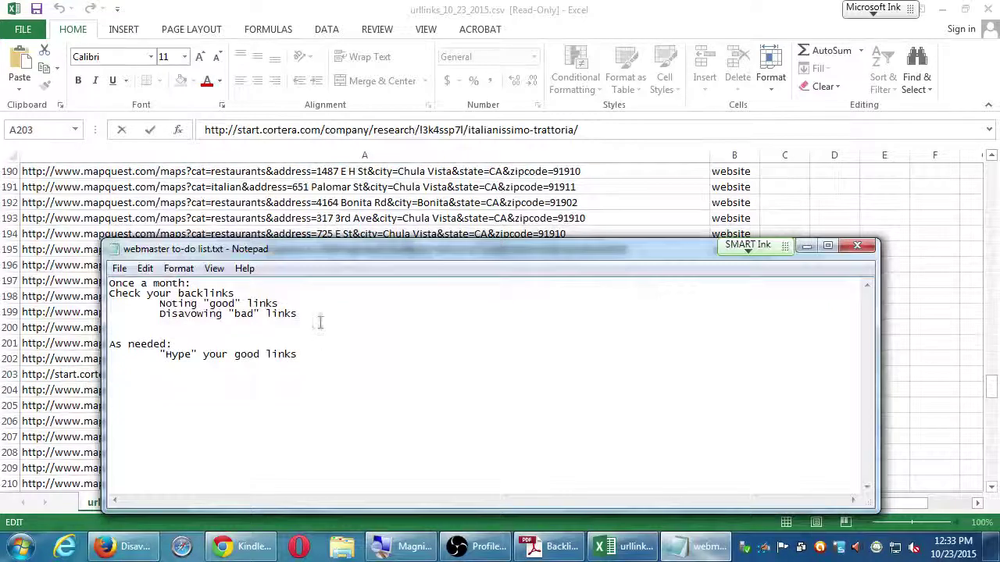
pyautogui.moveTo(323, 315); pyautogui.dragTo(82, 304)
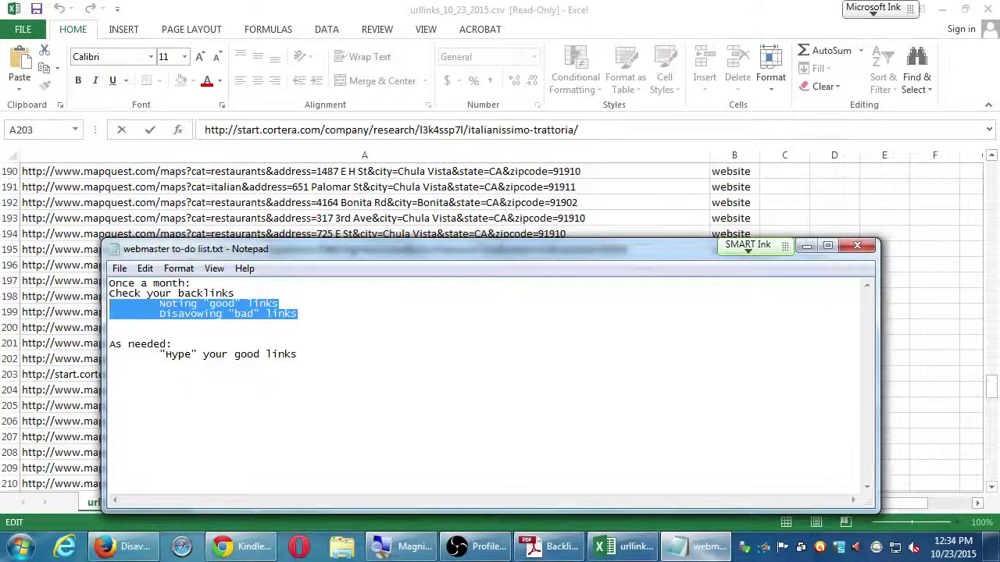
pyautogui.click(178, 304)
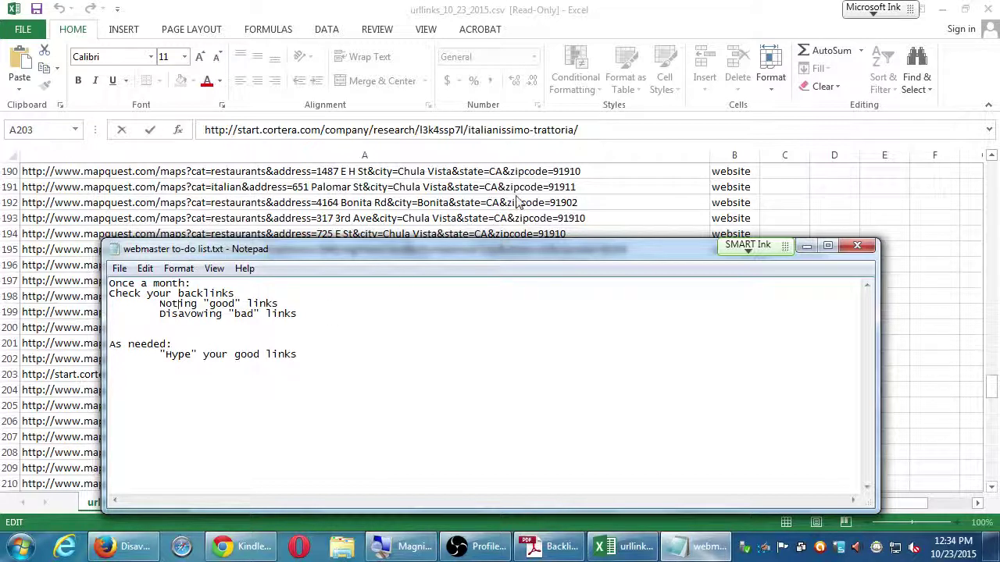
# Step: Switch to the Excel link list and sort the Source URL column from A to Z
pyautogui.click(597, 21)
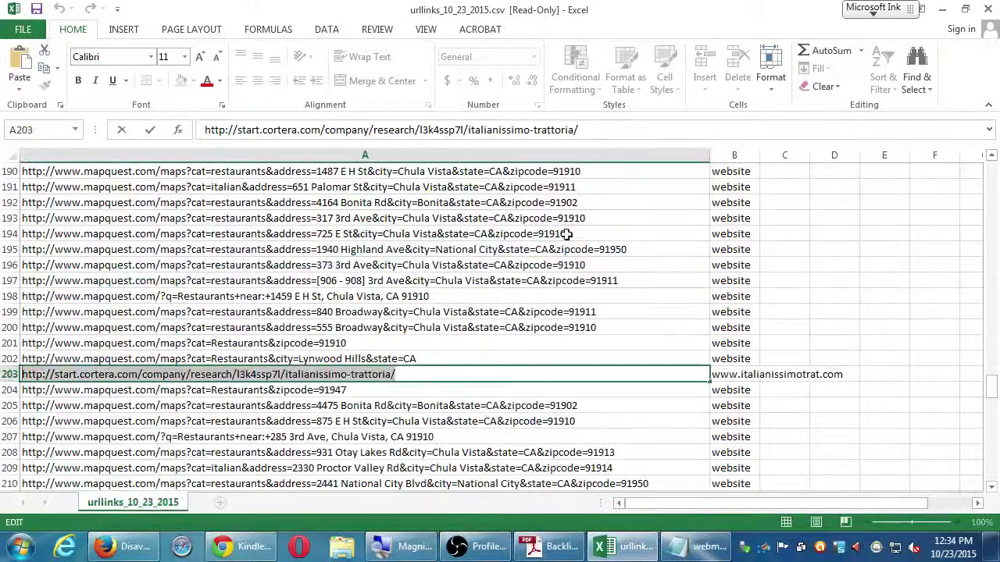
pyautogui.click(449, 435)
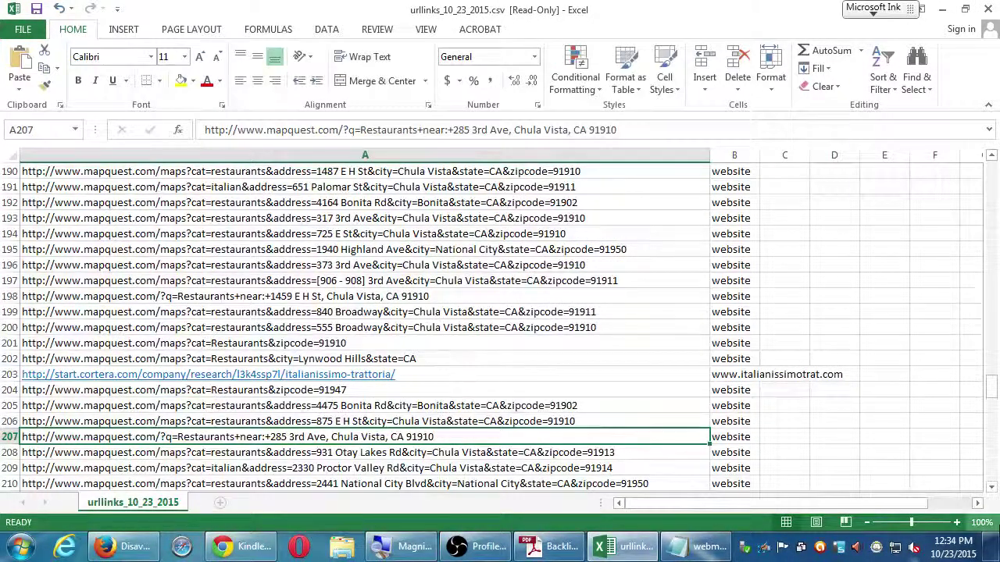
pyautogui.click(992, 477)
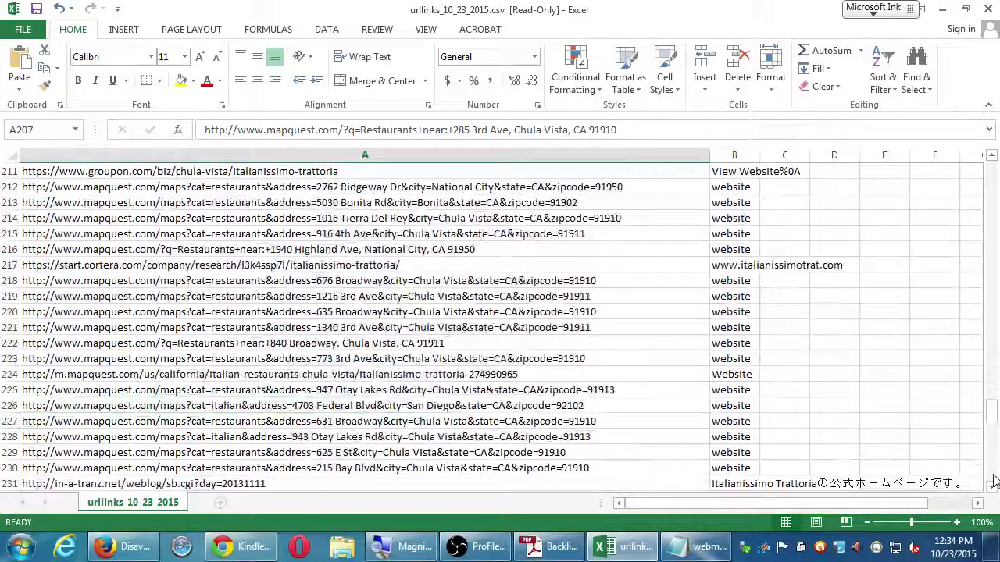
pyautogui.click(993, 481)
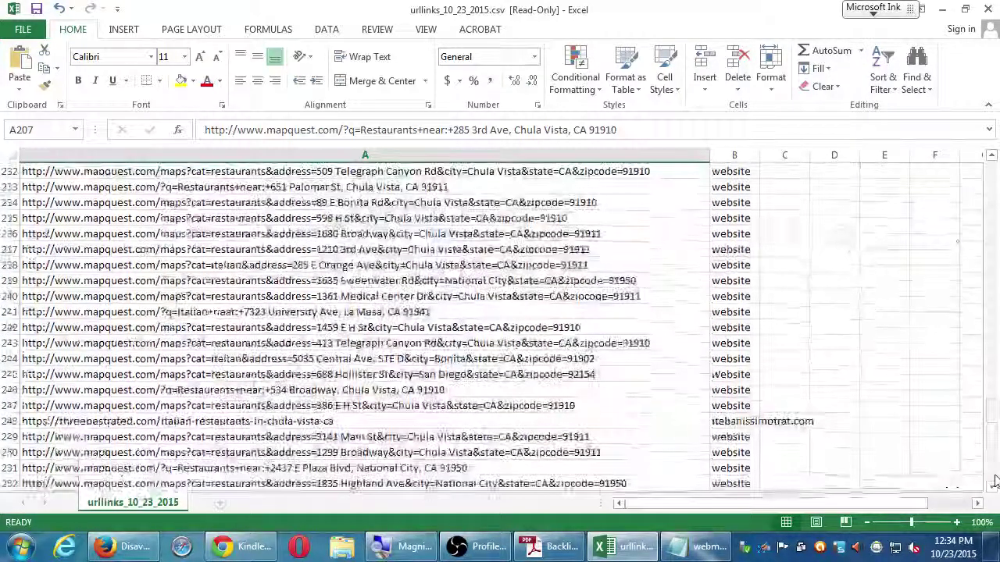
pyautogui.hotkey('ctrl', 'Home')
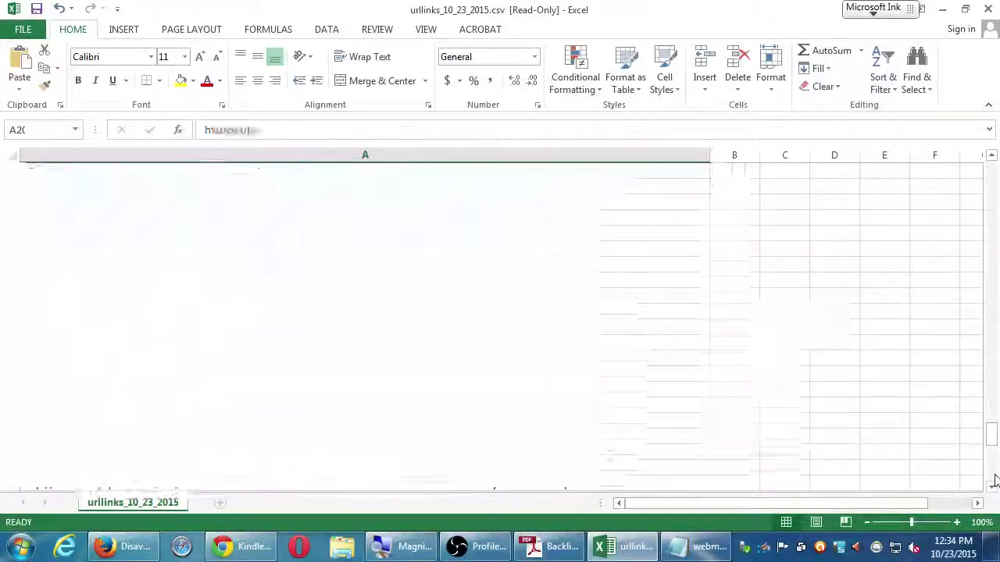
pyautogui.click(491, 154)
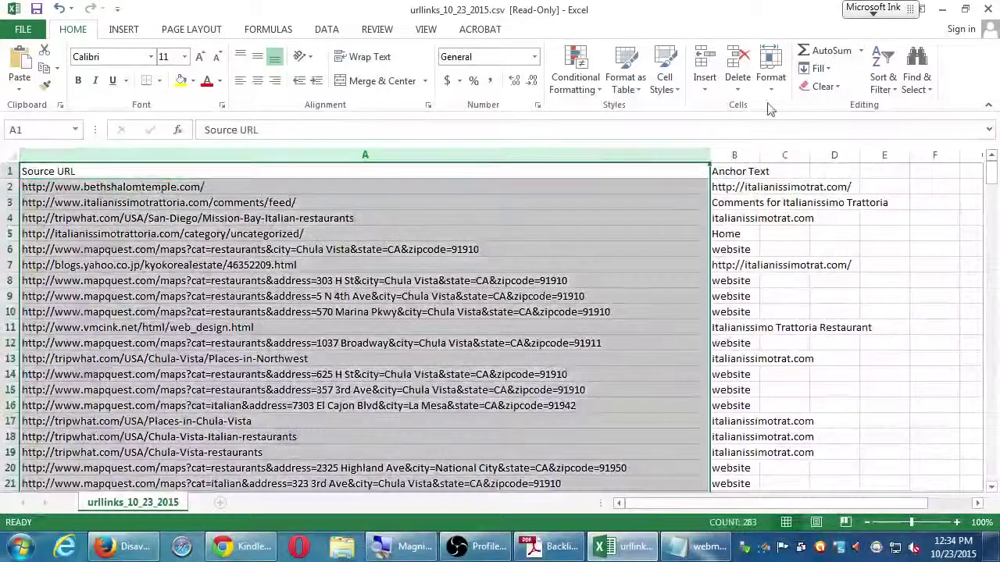
pyautogui.click(883, 66)
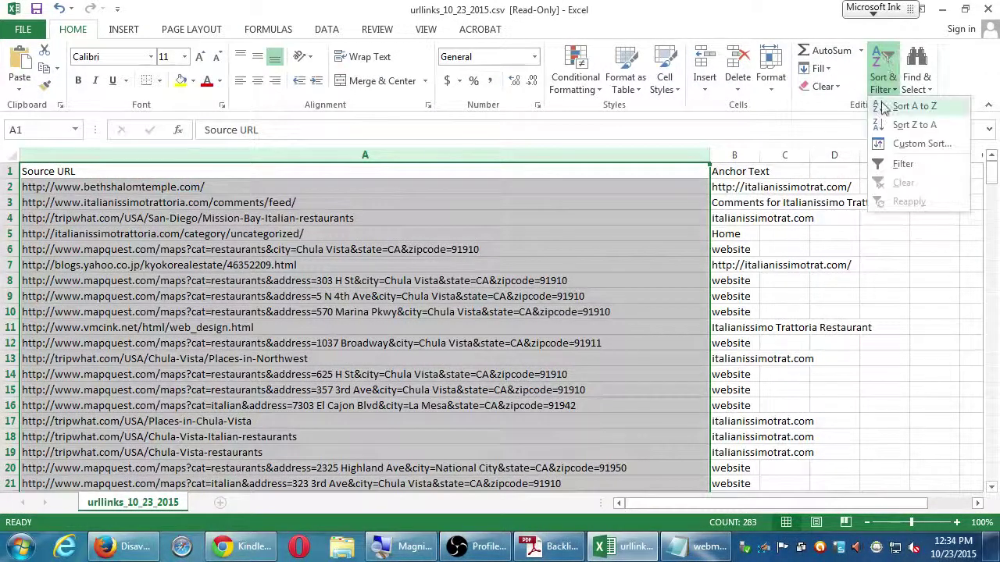
pyautogui.click(890, 105)
pyautogui.click(550, 313)
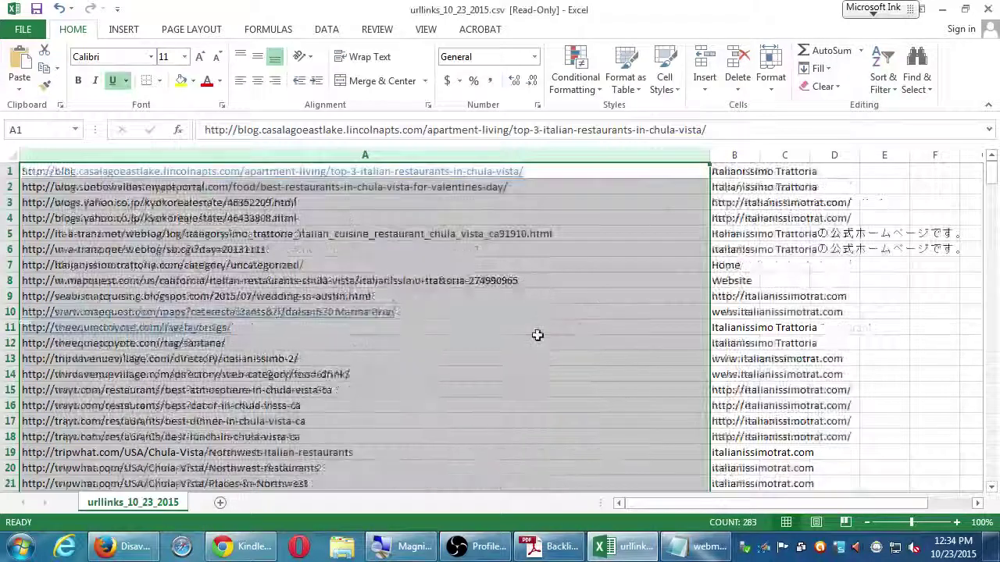
pyautogui.click(447, 342)
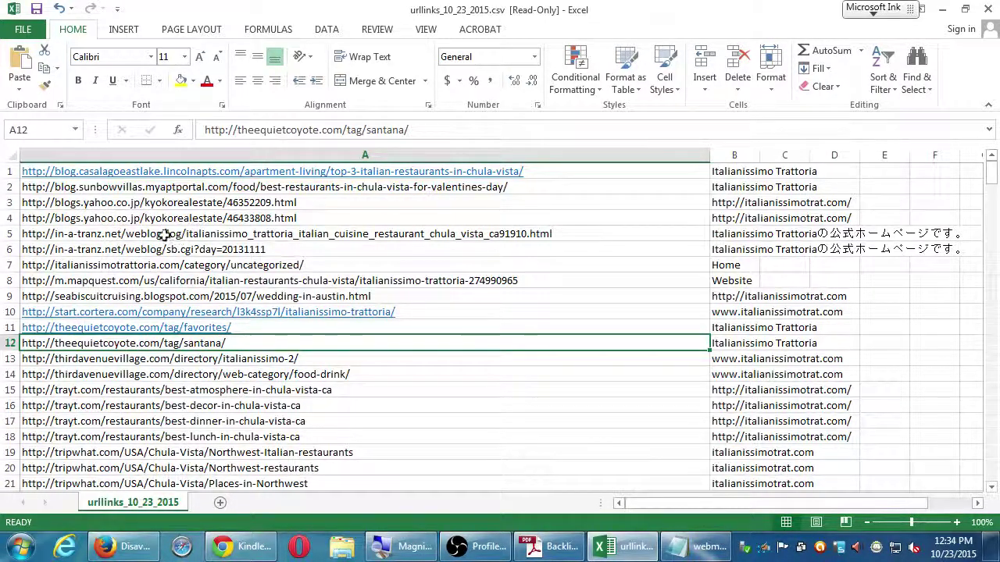
# Step: Copy the full in-a-tranz.net weblog URL from cell A5
pyautogui.click(323, 233)
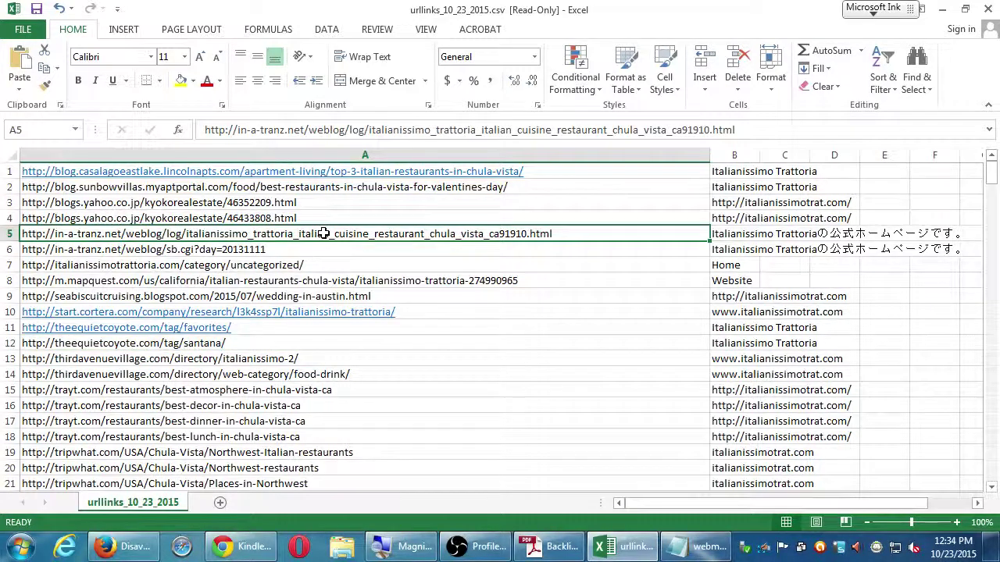
pyautogui.click(739, 129)
pyautogui.moveTo(739, 130); pyautogui.dragTo(199, 130)
pyautogui.hotkey('ctrl', 'c')
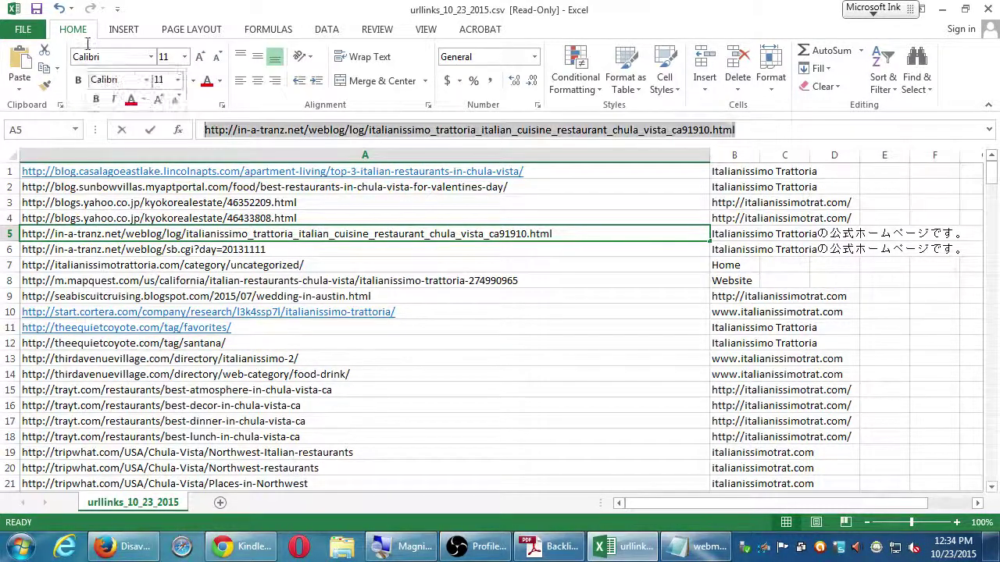
# Step: Switch to Firefox and open the copied in-a-tranz.net link in a new tab
pyautogui.click(250, 549)
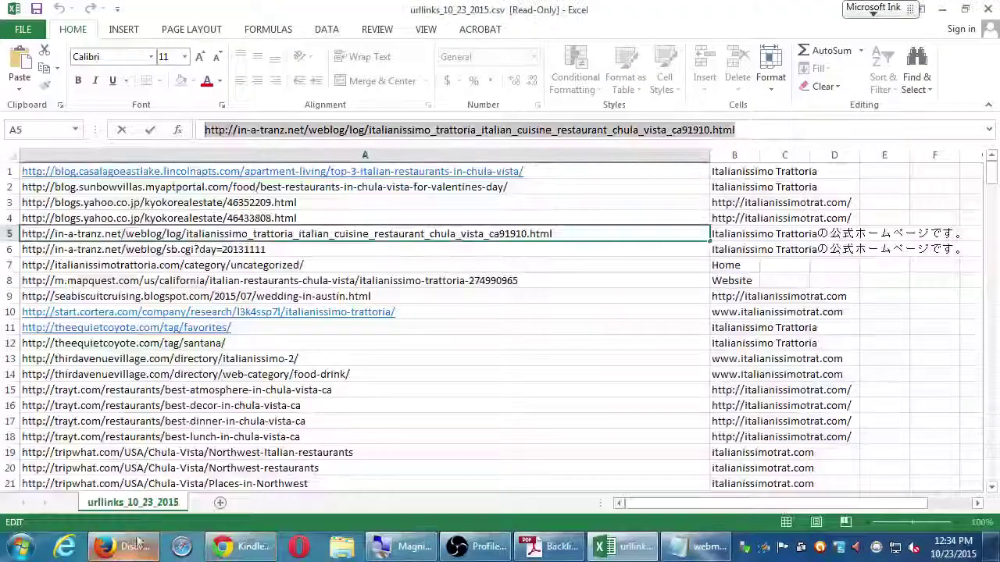
pyautogui.click(118, 546)
pyautogui.click(188, 14)
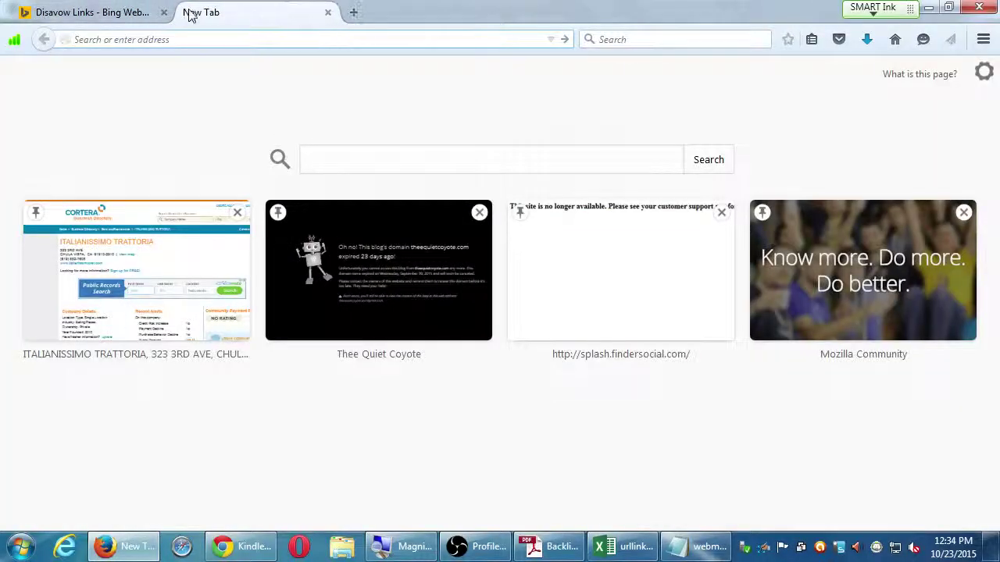
pyautogui.hotkey('ctrl', 'v')
pyautogui.press('Return')
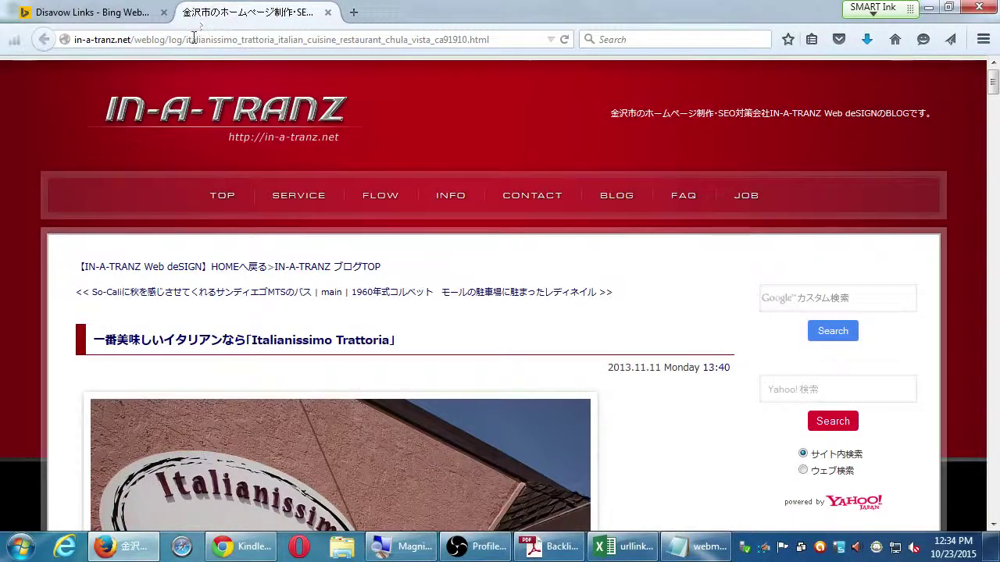
# Step: Examine the Japanese blog post about Italianissimo Trattoria, down to the restaurant's contact details and website links
pyautogui.scroll(-3, 173, 347)
pyautogui.scroll(-8, 174, 346)
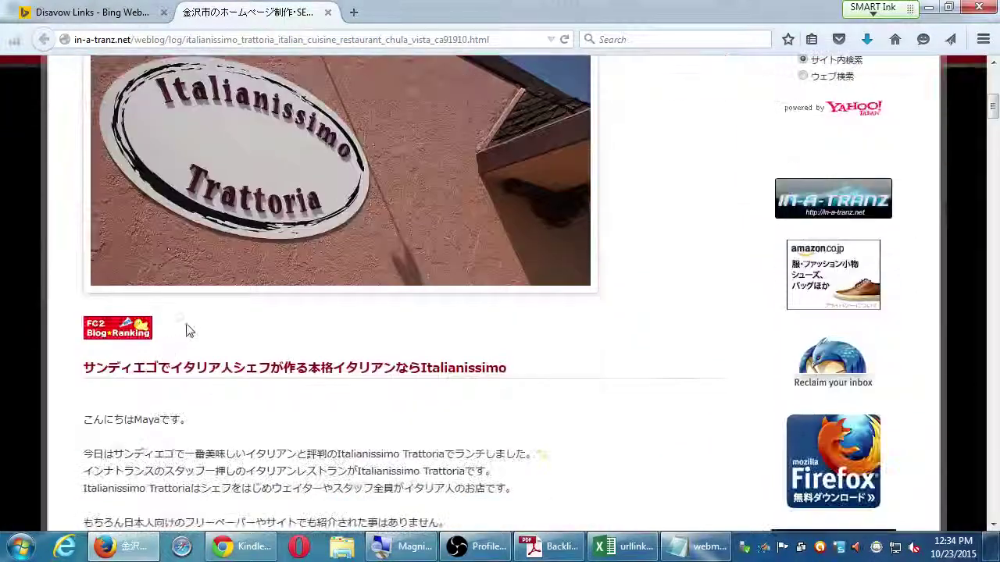
pyautogui.scroll(-12, 191, 320)
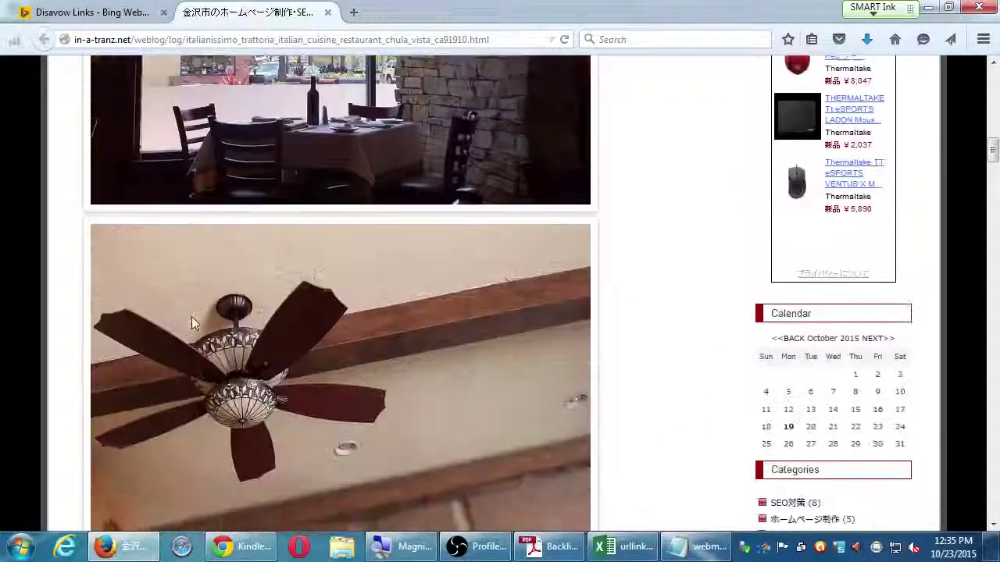
pyautogui.scroll(-15, 211, 289)
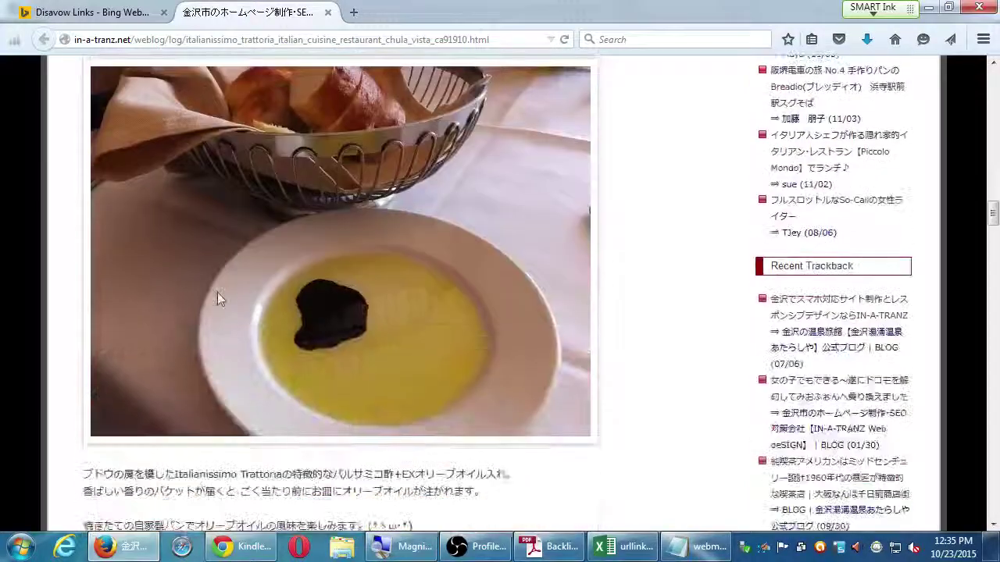
pyautogui.scroll(-10, 228, 279)
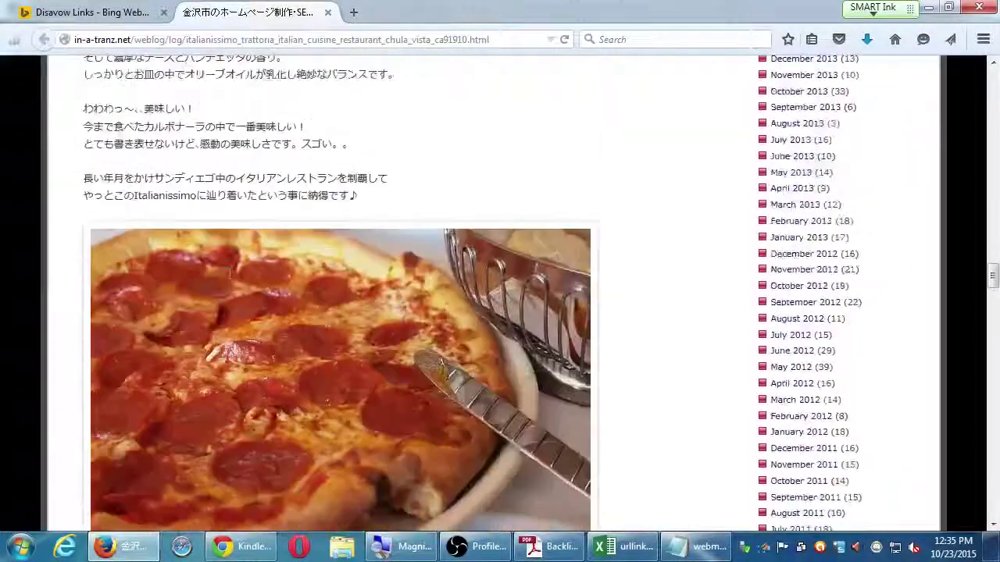
pyautogui.scroll(-12, 226, 277)
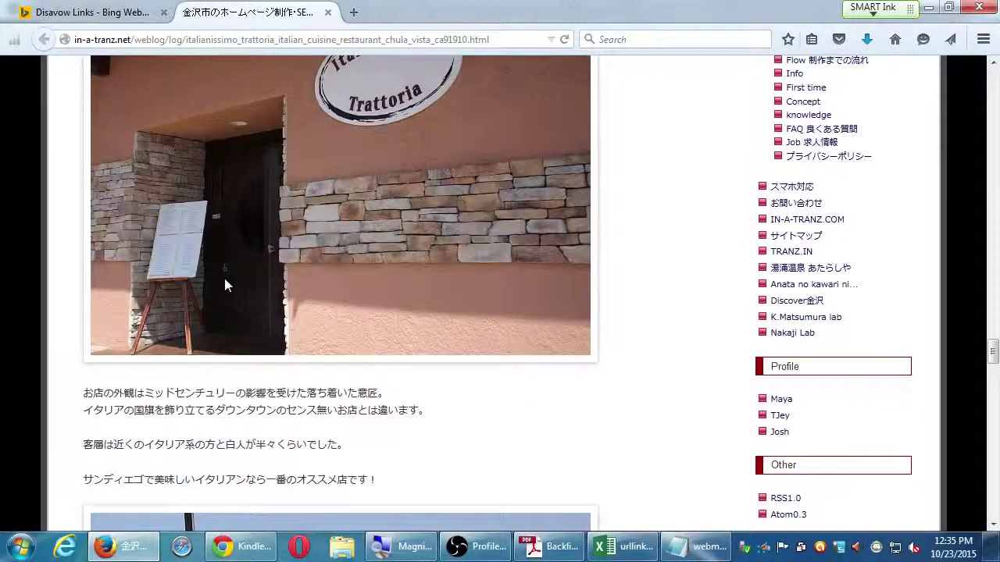
pyautogui.scroll(6, 225, 282)
pyautogui.scroll(-8, 225, 280)
pyautogui.scroll(-12, 227, 278)
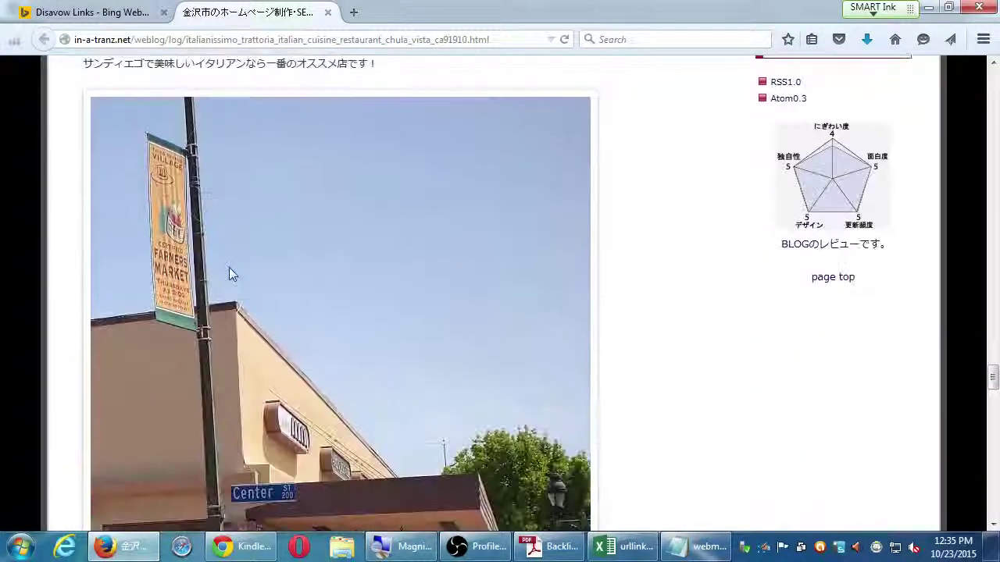
pyautogui.scroll(-11, 230, 265)
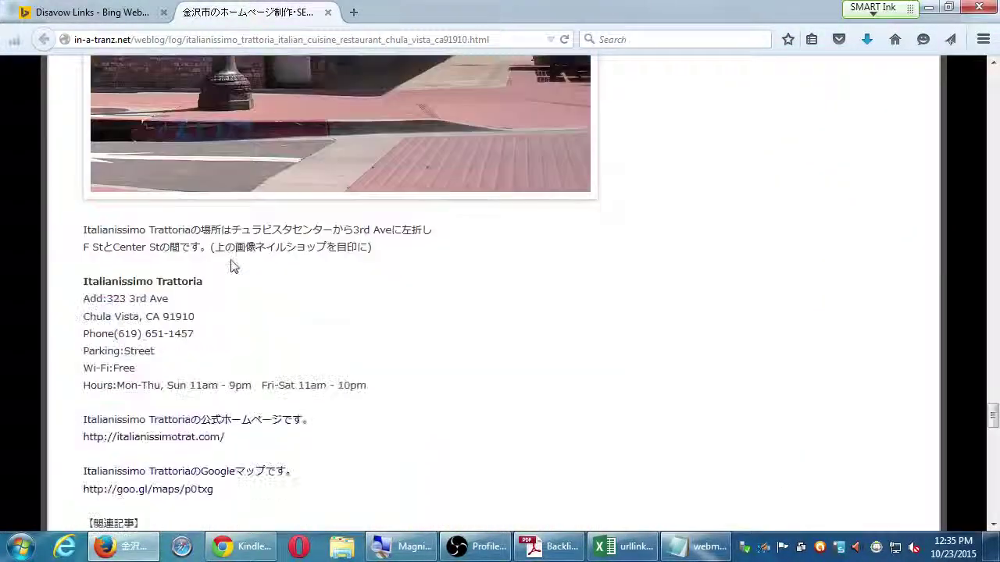
pyautogui.scroll(2, 228, 261)
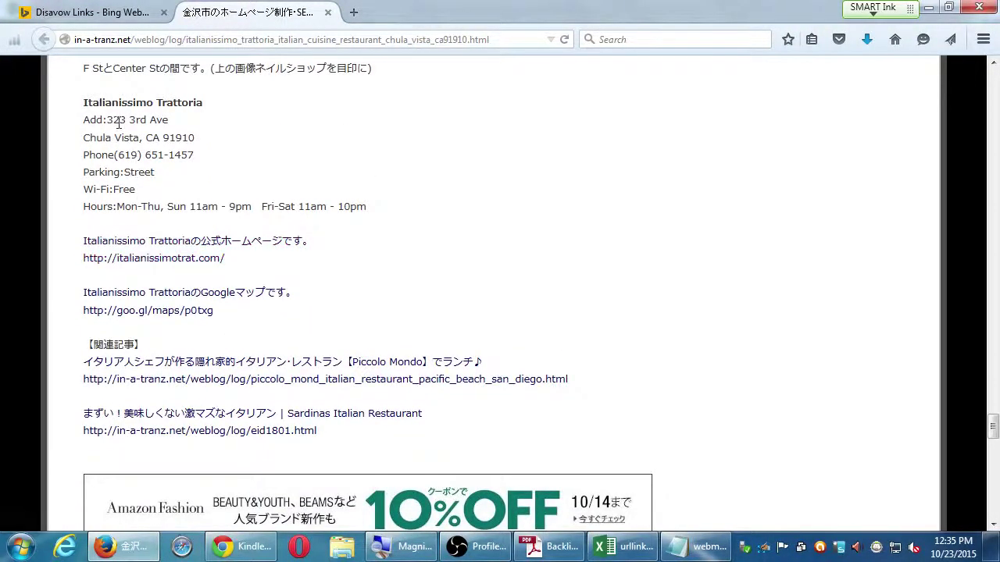
pyautogui.moveTo(129, 120); pyautogui.dragTo(261, 190)
pyautogui.click(261, 189)
# Step: Check the post's web address and examine the rest of the page through its comment form and trackbacks
pyautogui.click(305, 40)
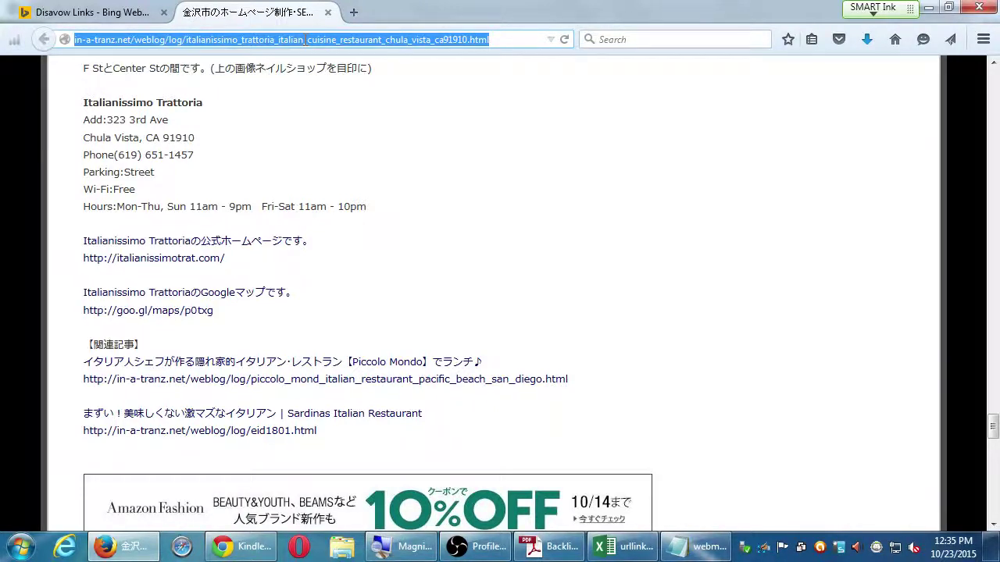
pyautogui.click(572, 128)
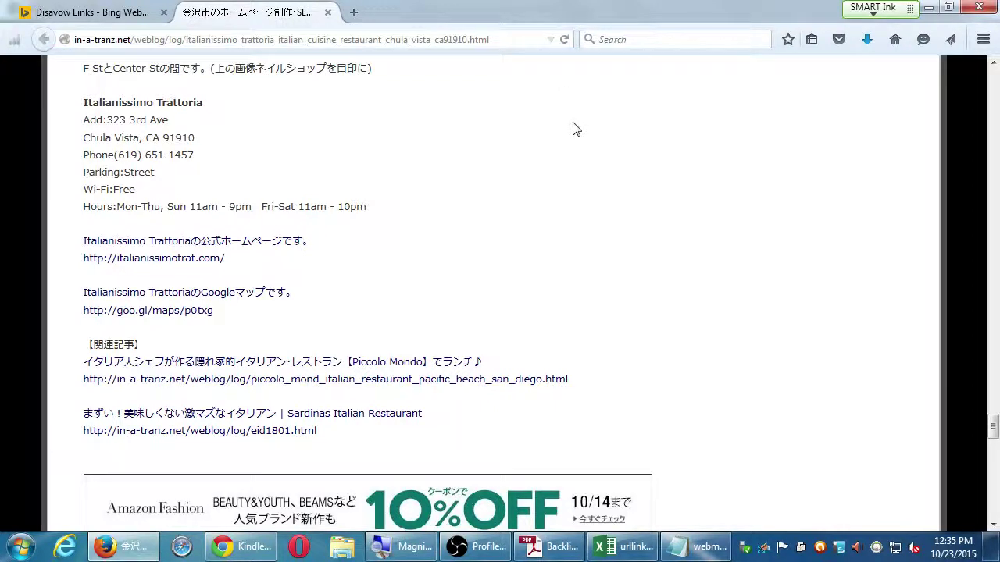
pyautogui.scroll(-10, 573, 129)
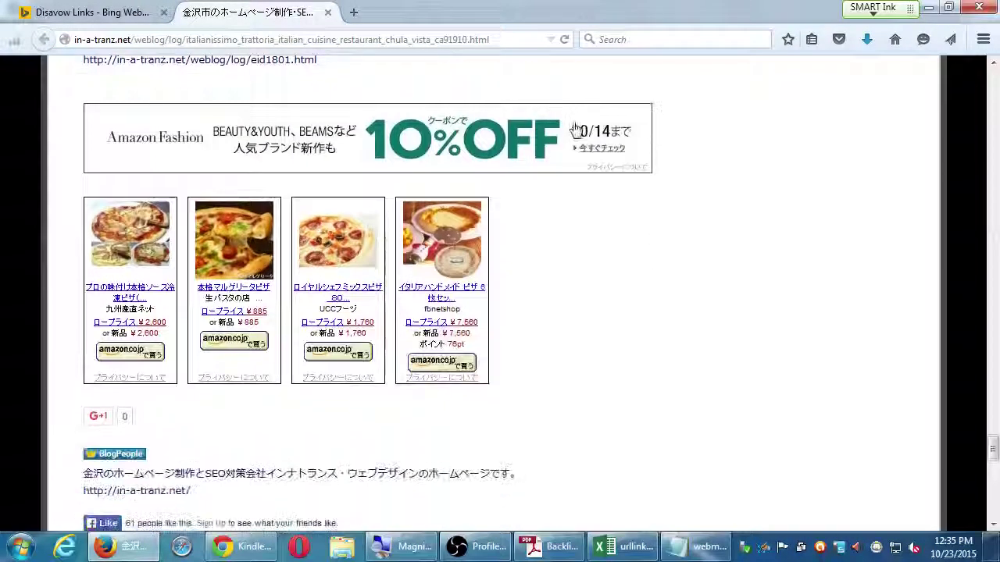
pyautogui.scroll(-8, 575, 129)
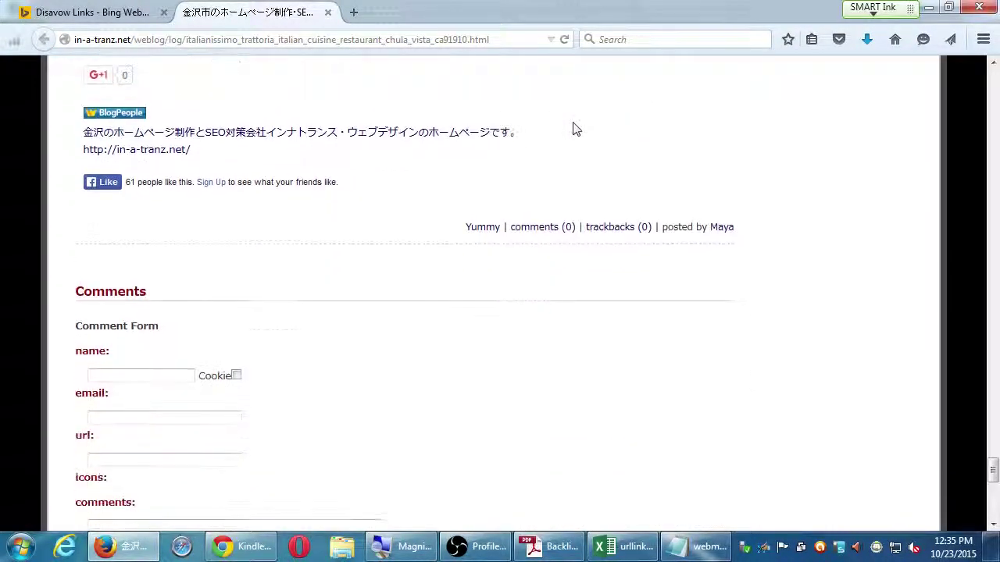
pyautogui.scroll(-3, 574, 130)
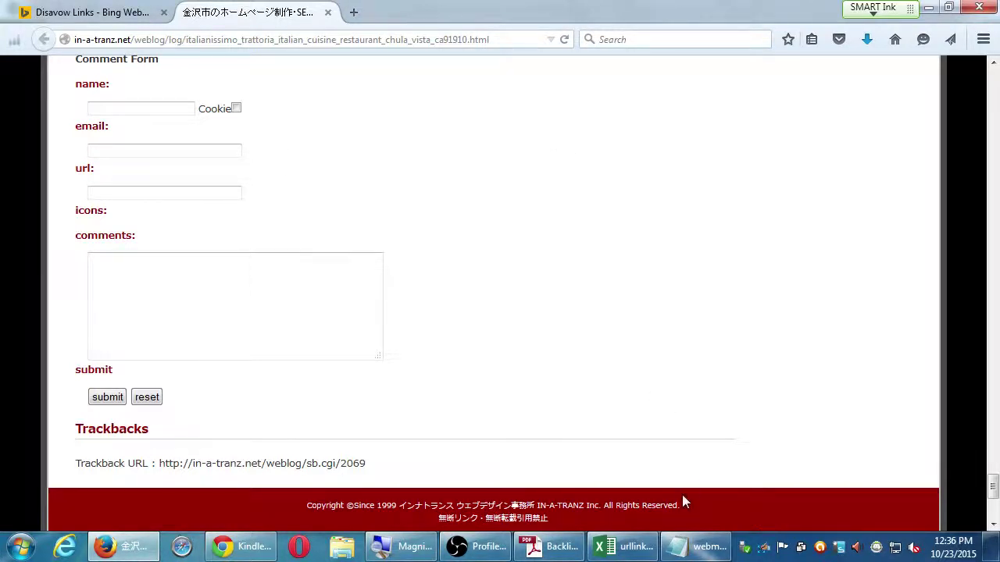
# Step: Glance at the Excel link list, return to the blog post in Firefox, and go to the comment form's name field
pyautogui.click(613, 547)
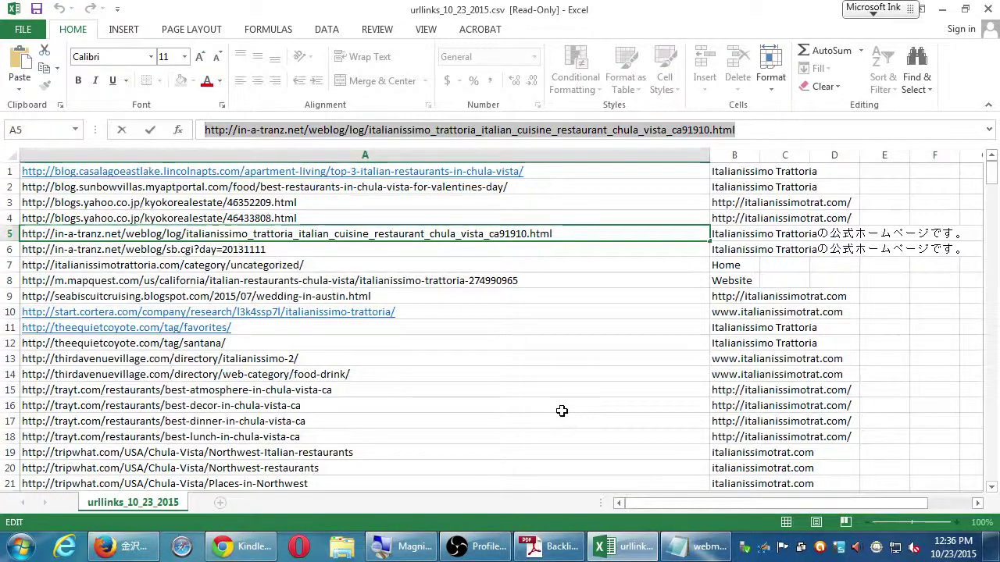
pyautogui.hotkey('alt', 'Tab')
pyautogui.scroll(1, 531, 374)
pyautogui.scroll(1, 531, 374)
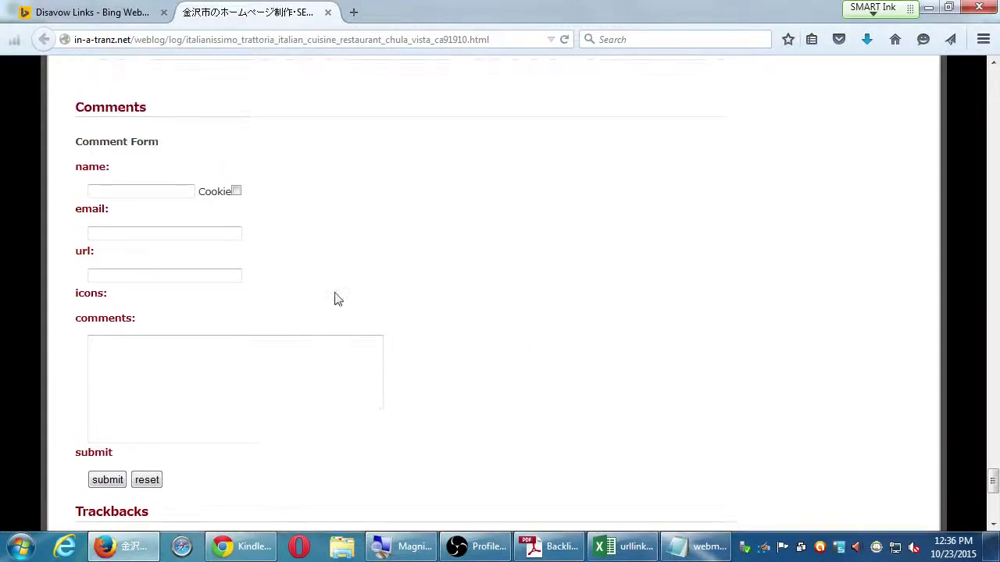
pyautogui.click(177, 192)
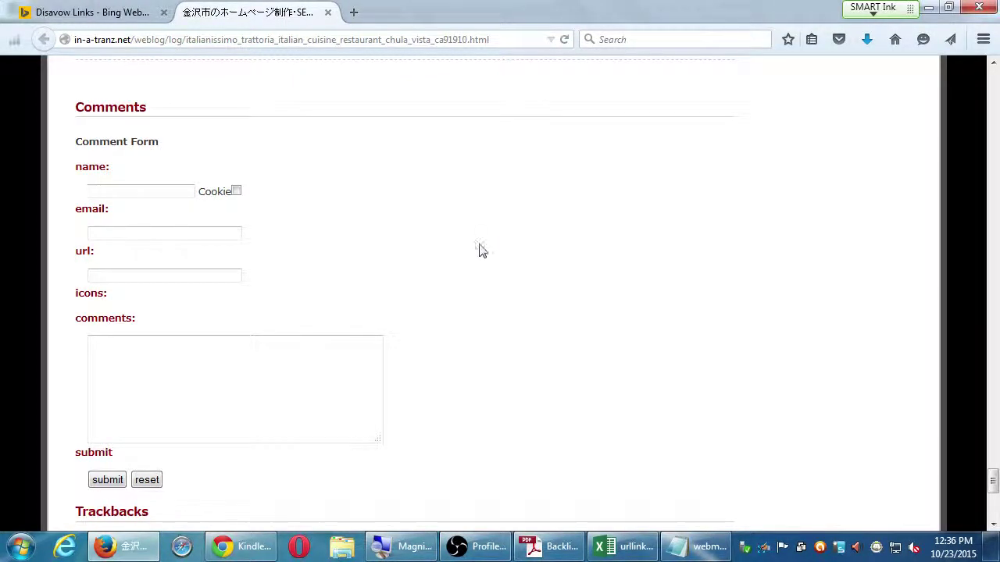
# Step: Fill in the comment form with name Italianissimo, url italian.com and the placeholder comment aksldjfklasjdlkfdsjlk, leaving email blank
pyautogui.write('Italianissimo')
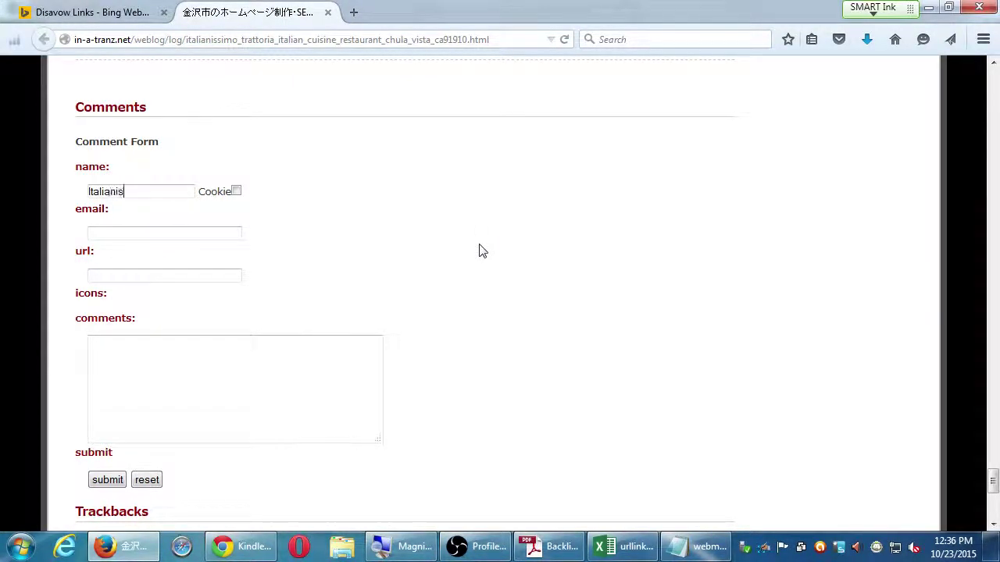
pyautogui.press('Tab')
pyautogui.press('Tab')
pyautogui.press('Tab')
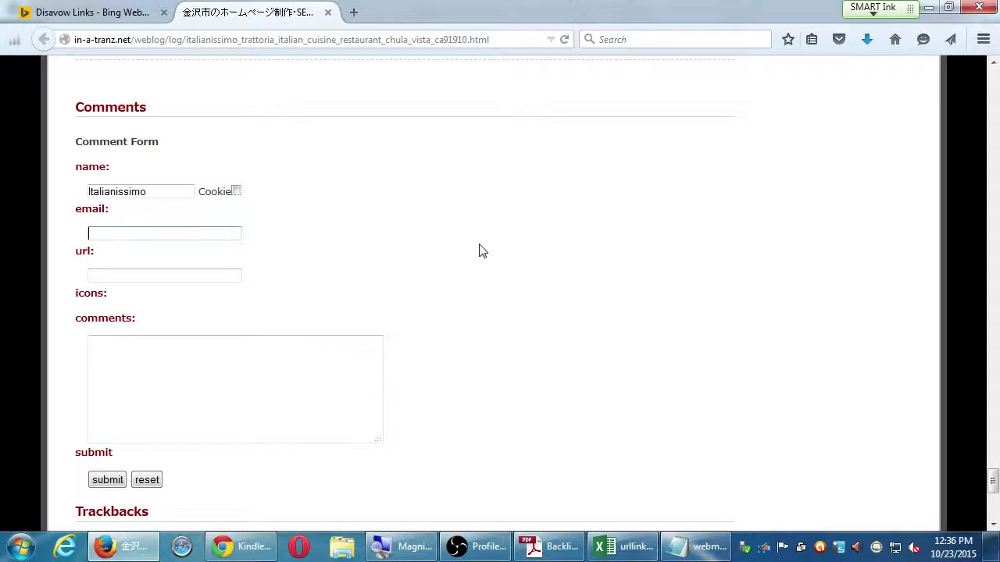
pyautogui.write('italian.com')
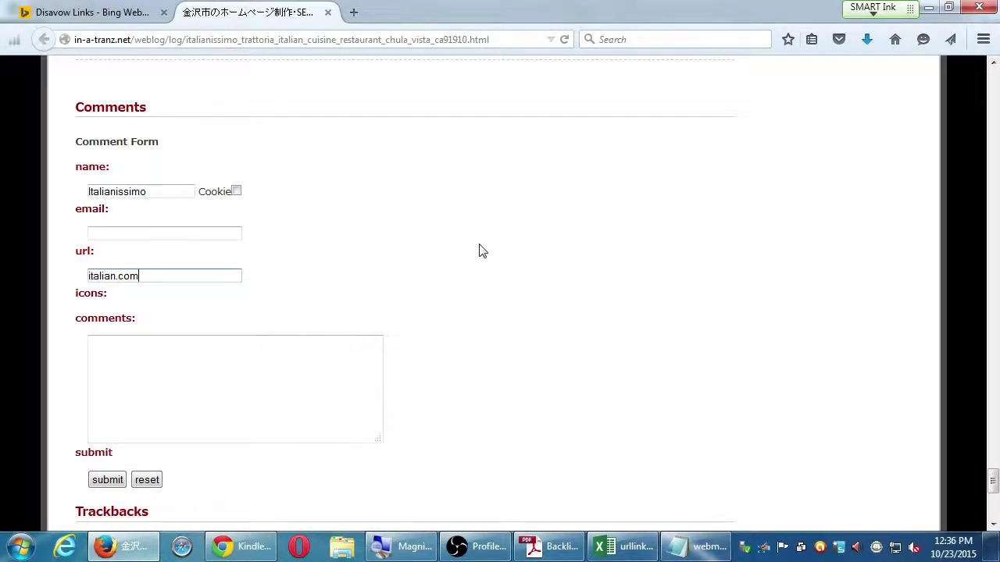
pyautogui.press('Tab')
pyautogui.write('aksldjfklasjdlkfdsjlk')
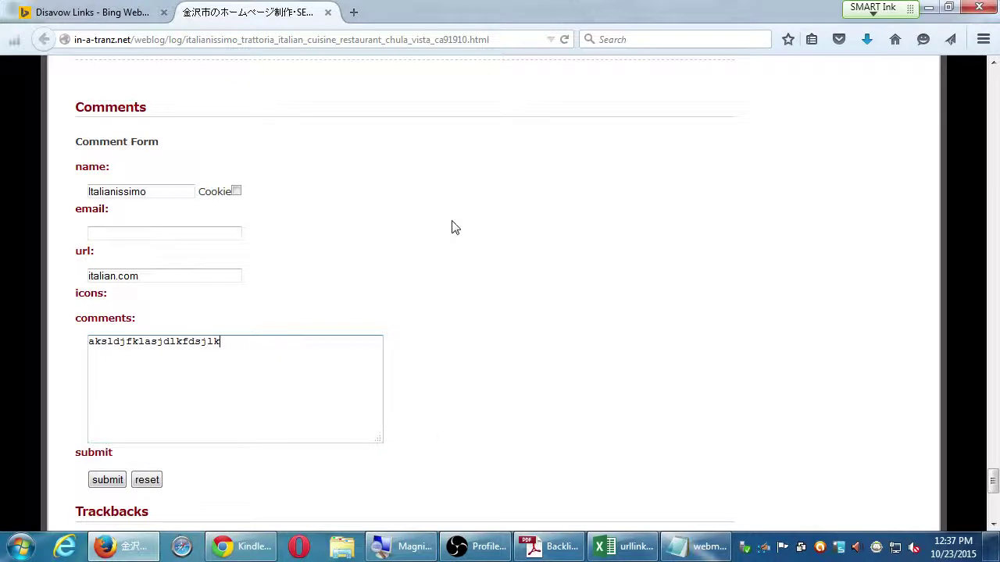
# Step: Switch to the Backlinks Strategy PDF in Adobe Reader and review the section on taking advantage of backlinks
pyautogui.click(555, 547)
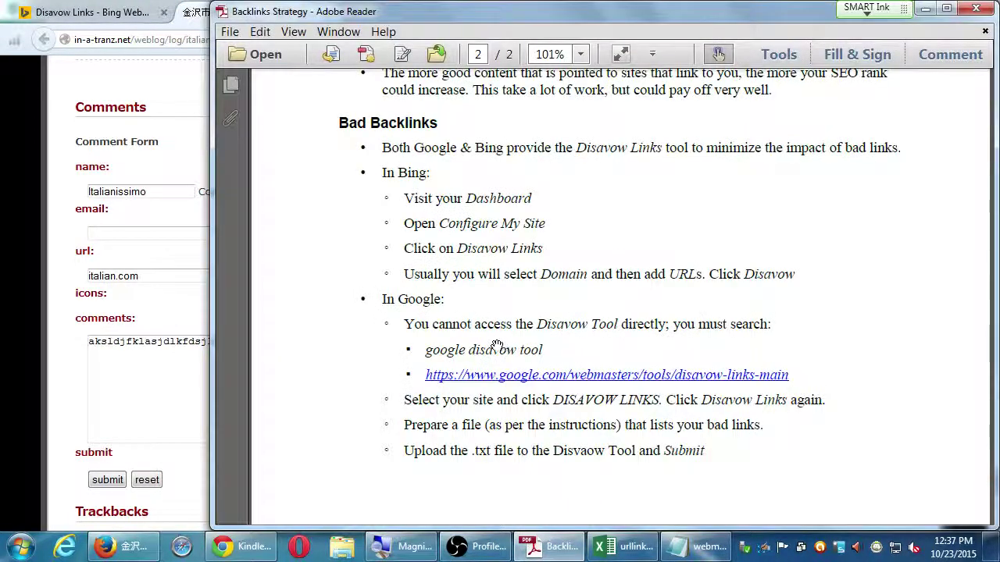
pyautogui.scroll(5, 497, 347)
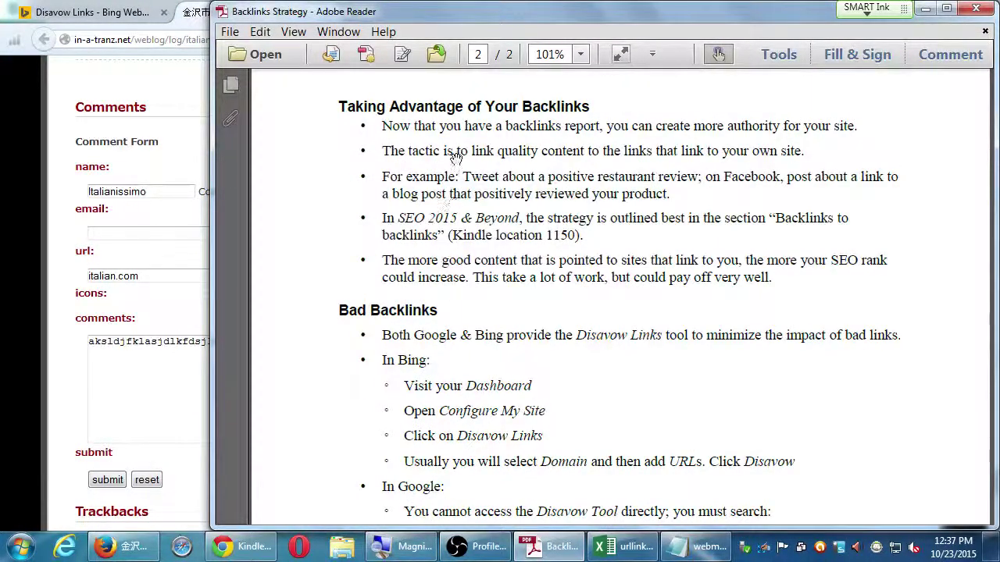